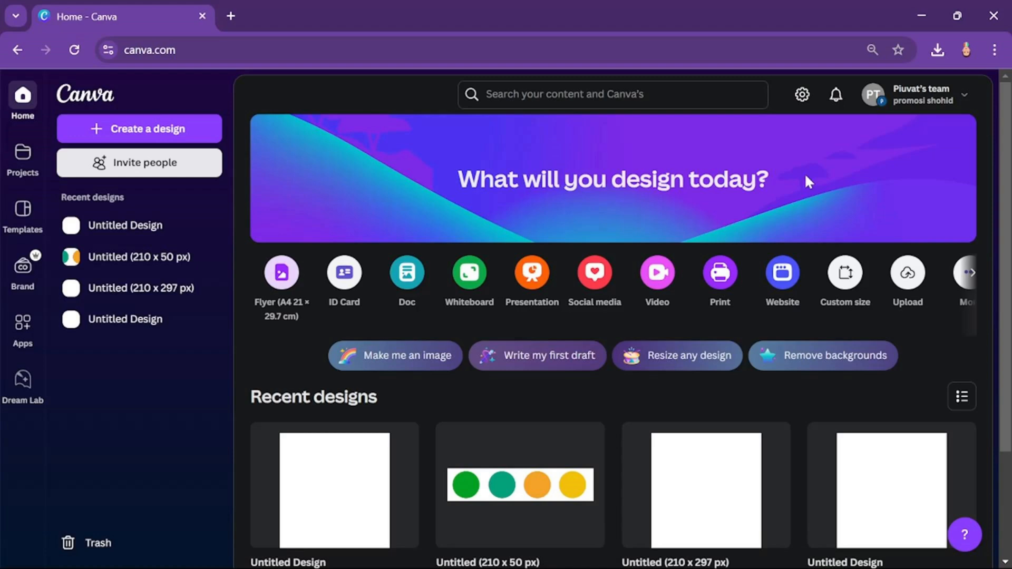
Step: Create a new custom-size design 210 mm wide and 297 mm high
click(137, 129)
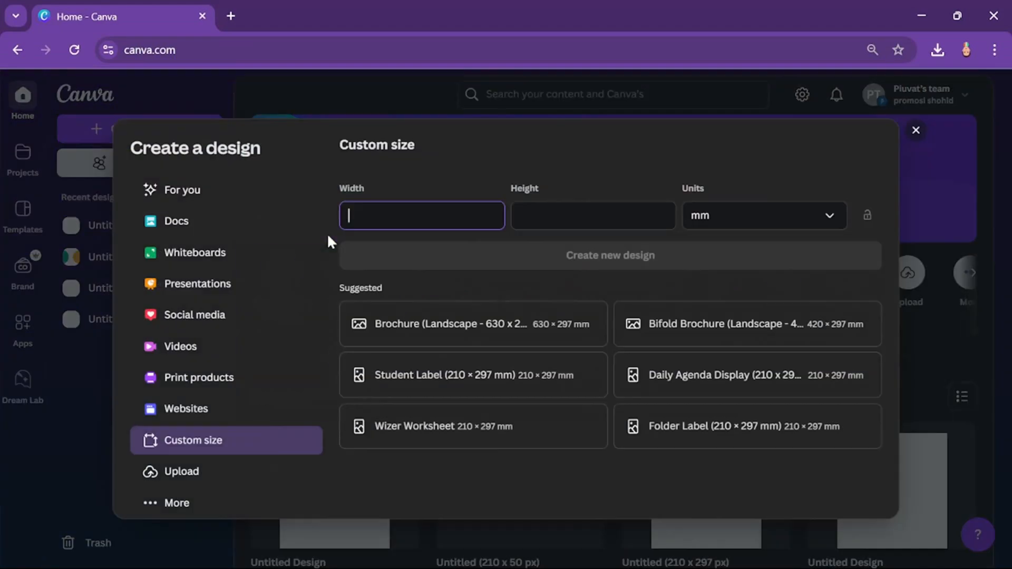
click(742, 219)
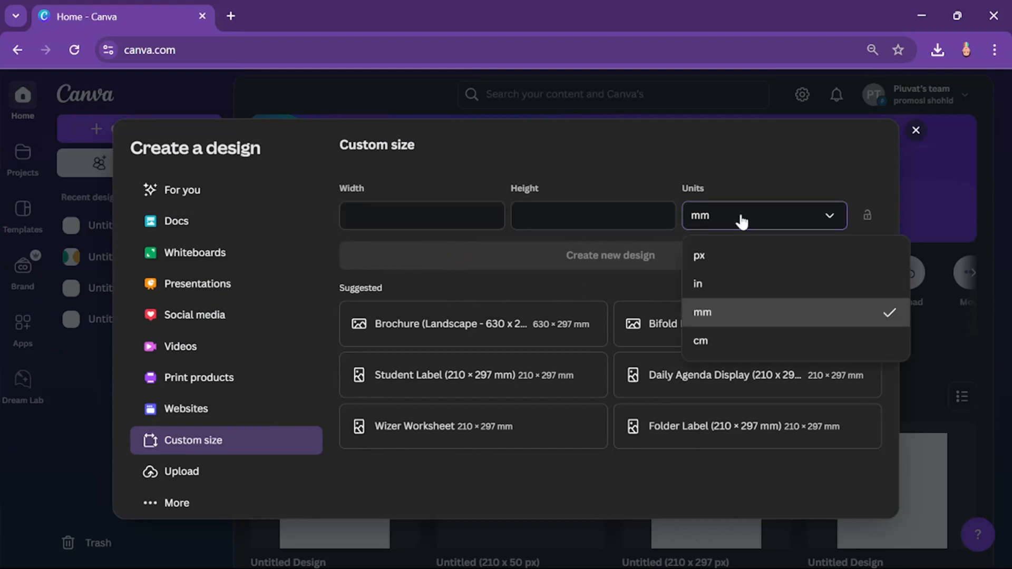
click(717, 317)
click(422, 215)
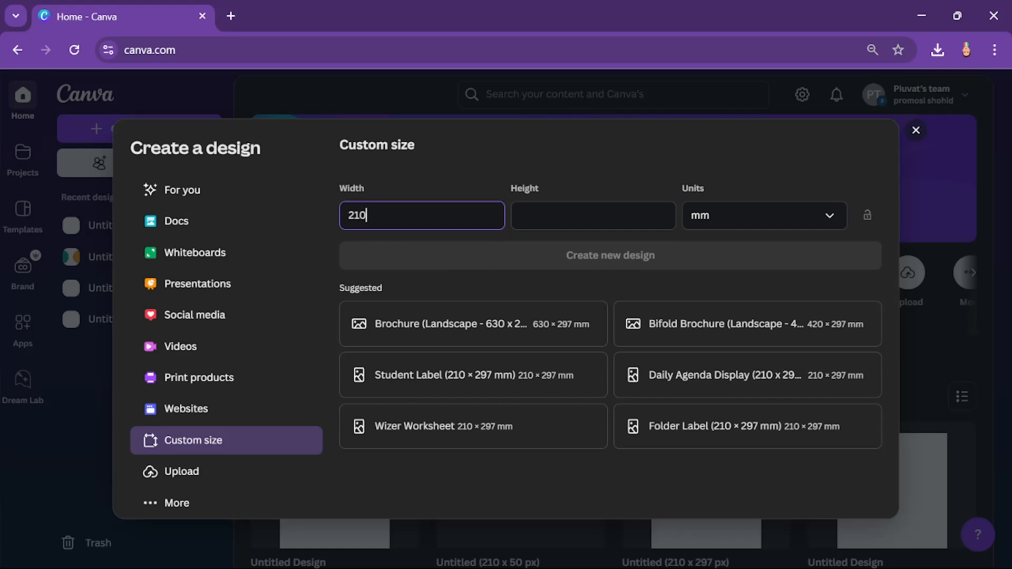
key(Tab)
text(2)
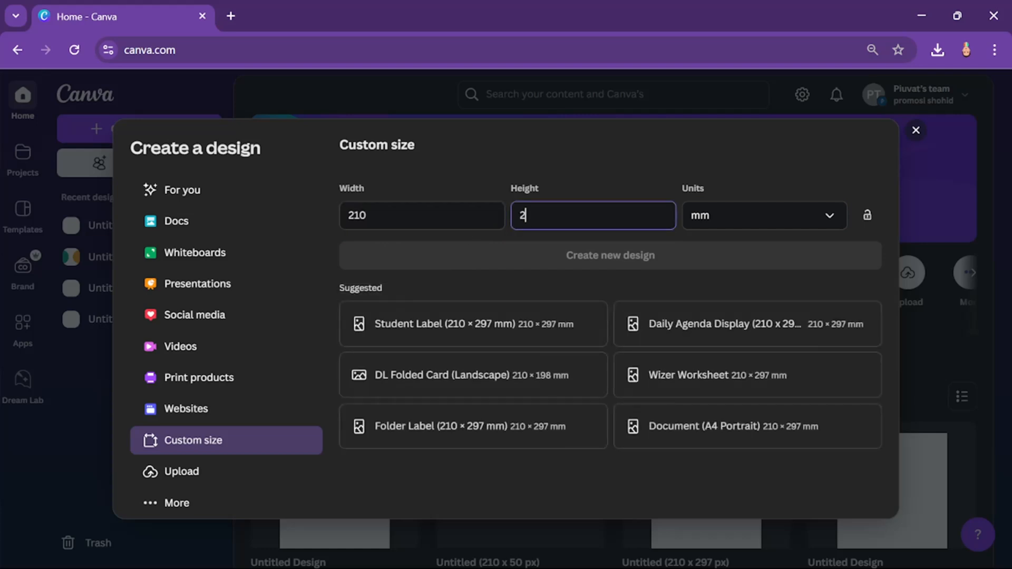
text(97)
click(548, 259)
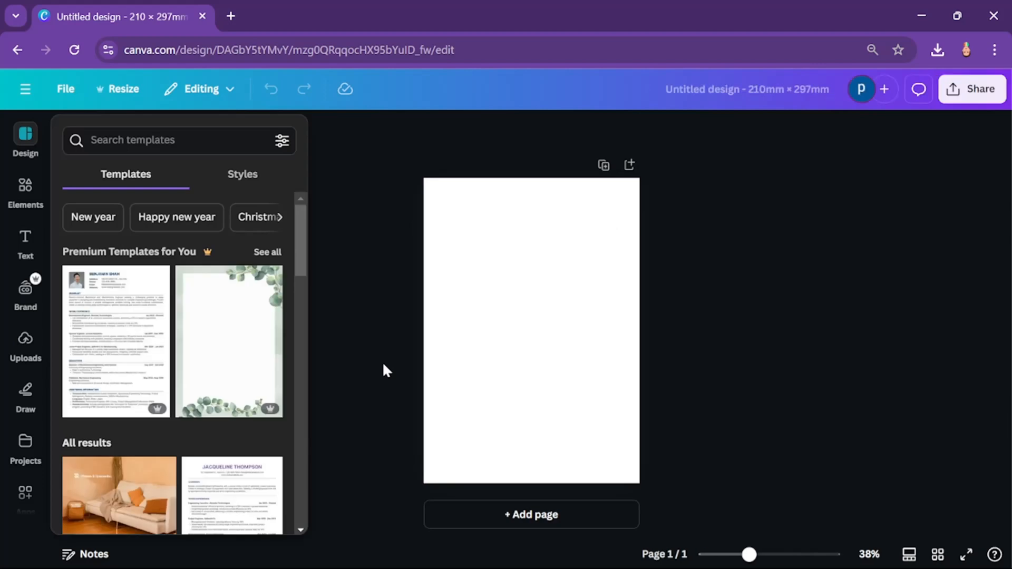
Step: Add a second page and place the uploaded four-circle colour palette image centred near its top
click(21, 340)
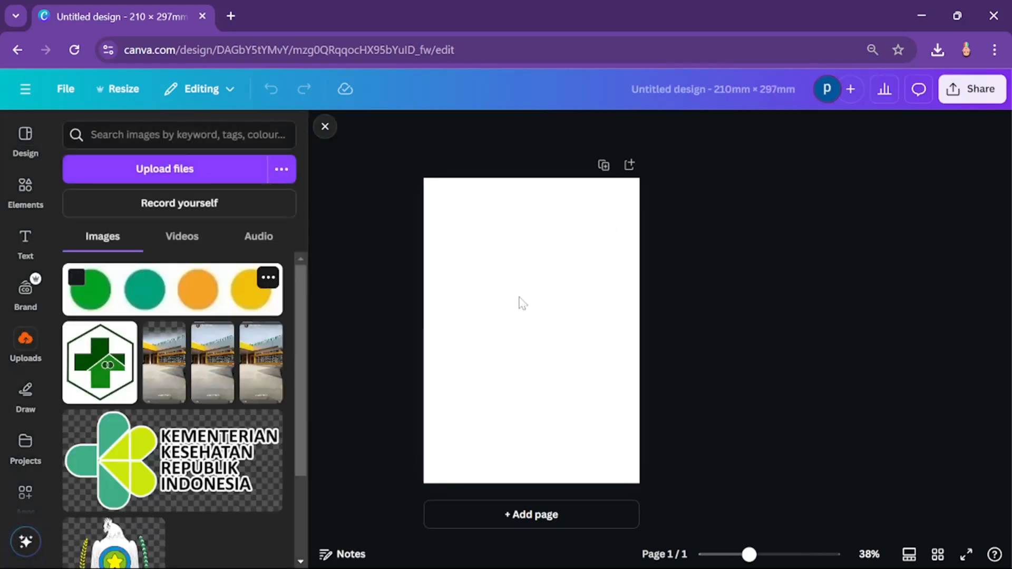
click(630, 165)
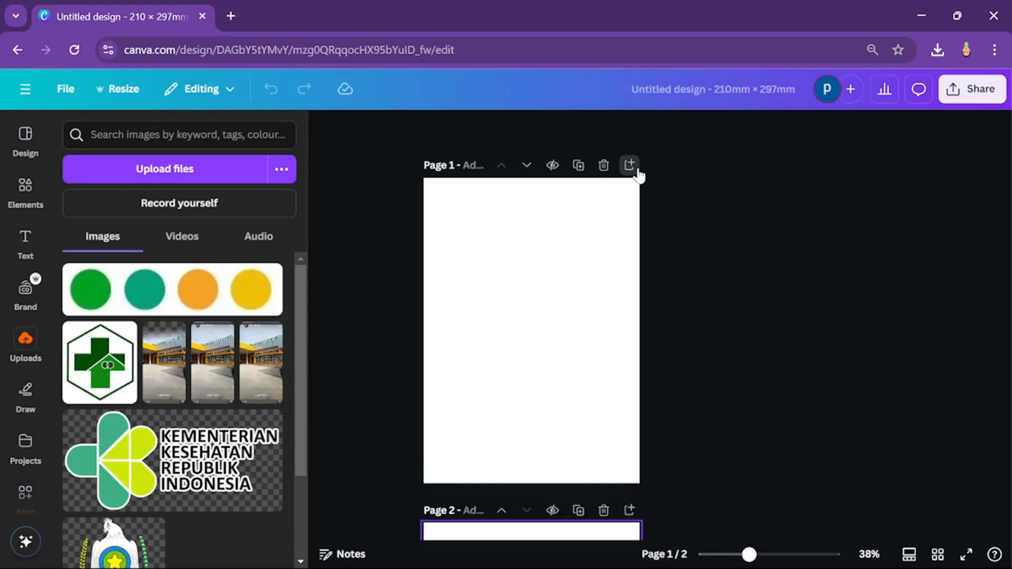
click(159, 297)
drag(520, 330, 522, 207)
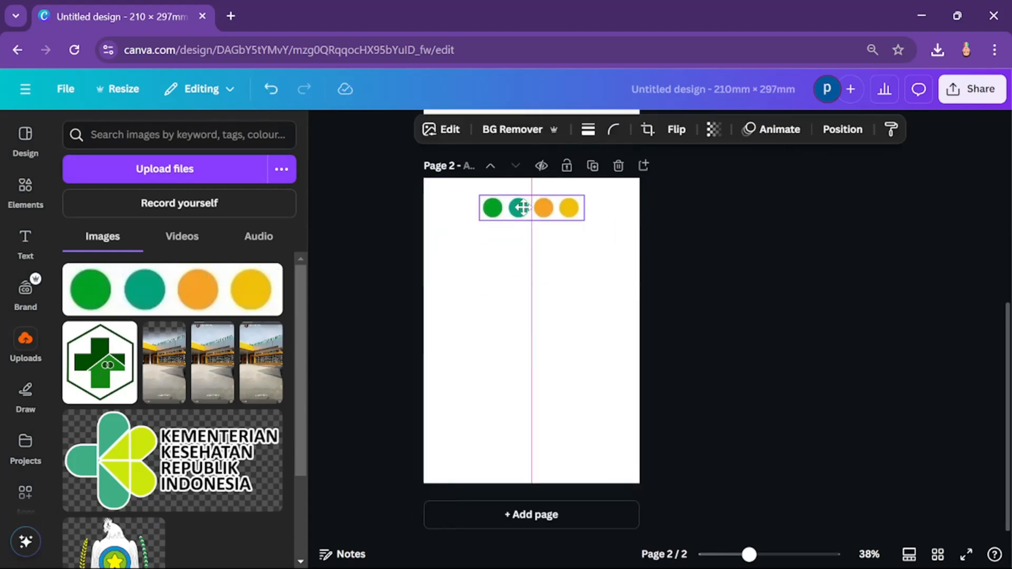
Step: Insert the uploaded portrait photo of the Puskesmas building with the sky on page 1
scroll(582, 327, up, 6)
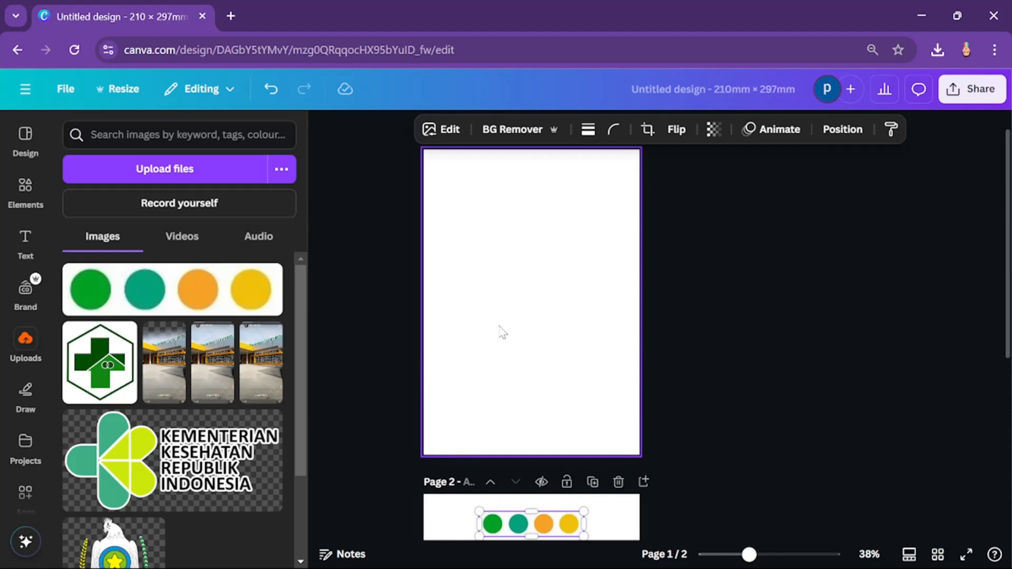
scroll(532, 324, down, 1)
scroll(532, 324, up, 1)
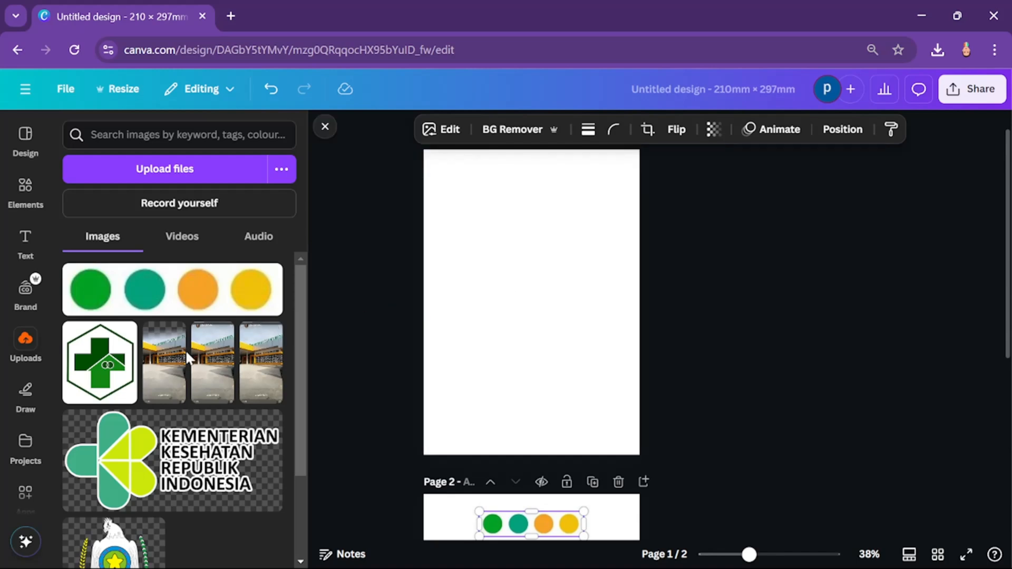
click(210, 373)
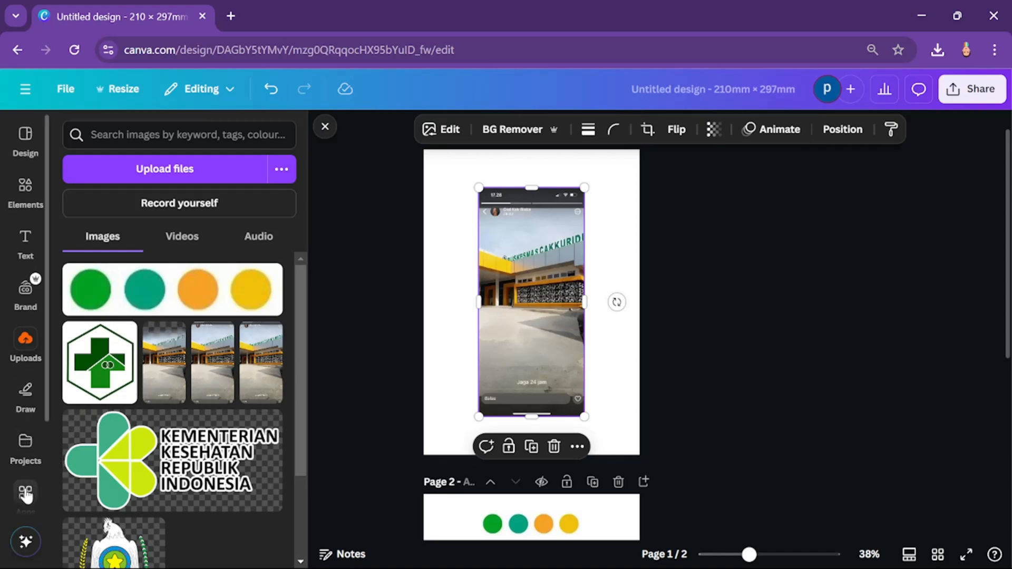
Step: Search the apps for "image blender" and open the Image Blender app
scroll(25, 495, down, 3)
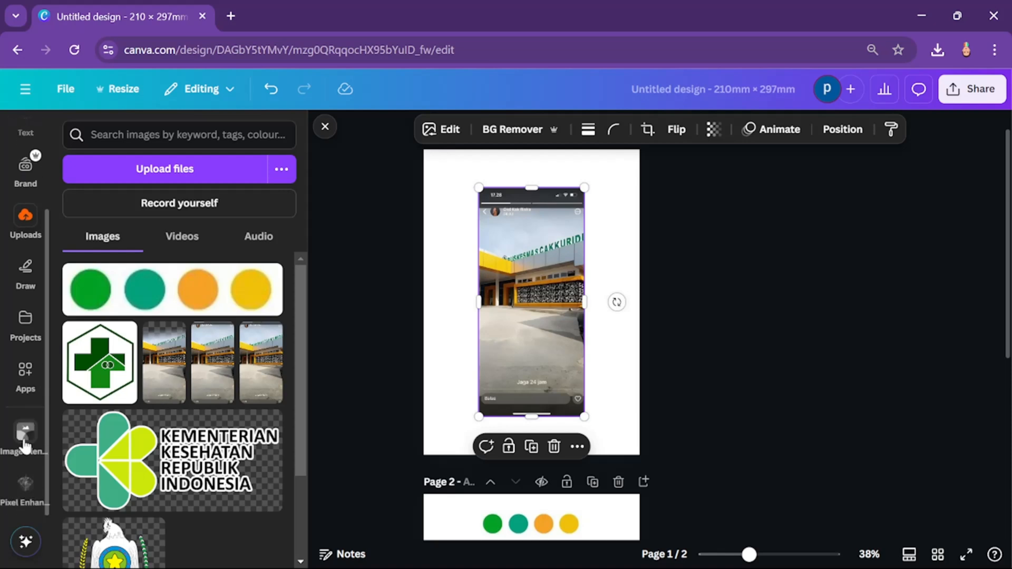
click(25, 384)
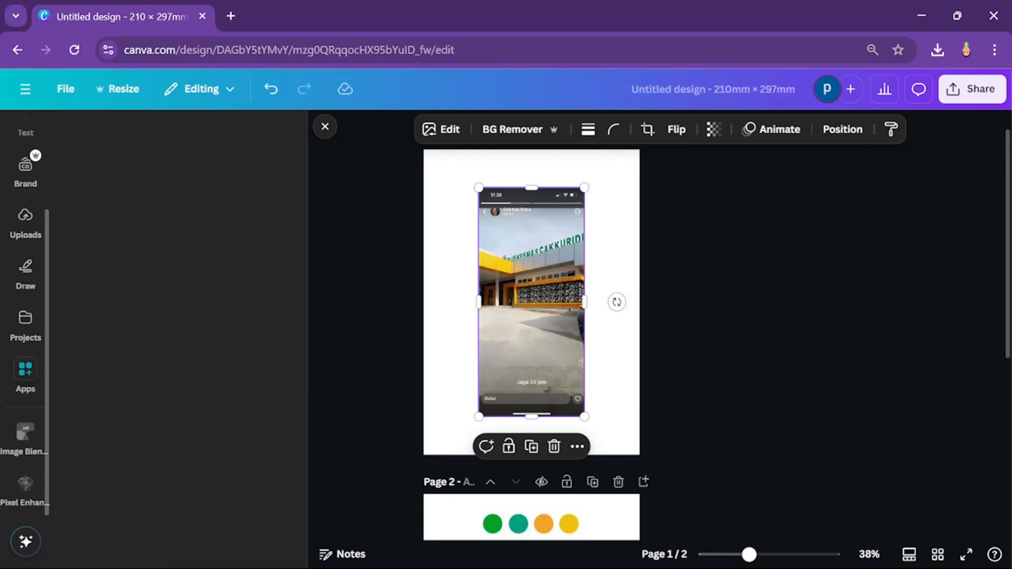
text(im)
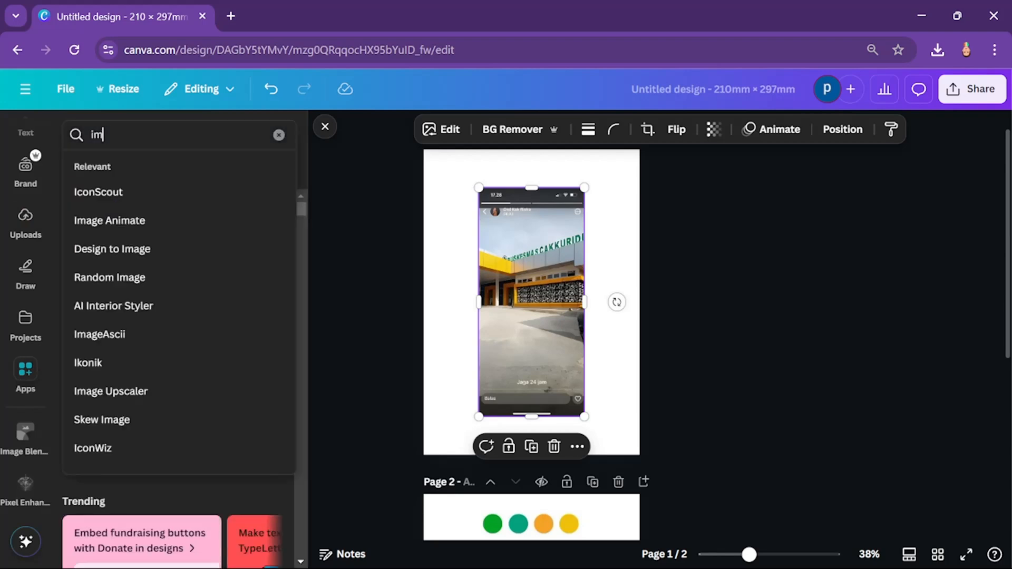
text(age belene)
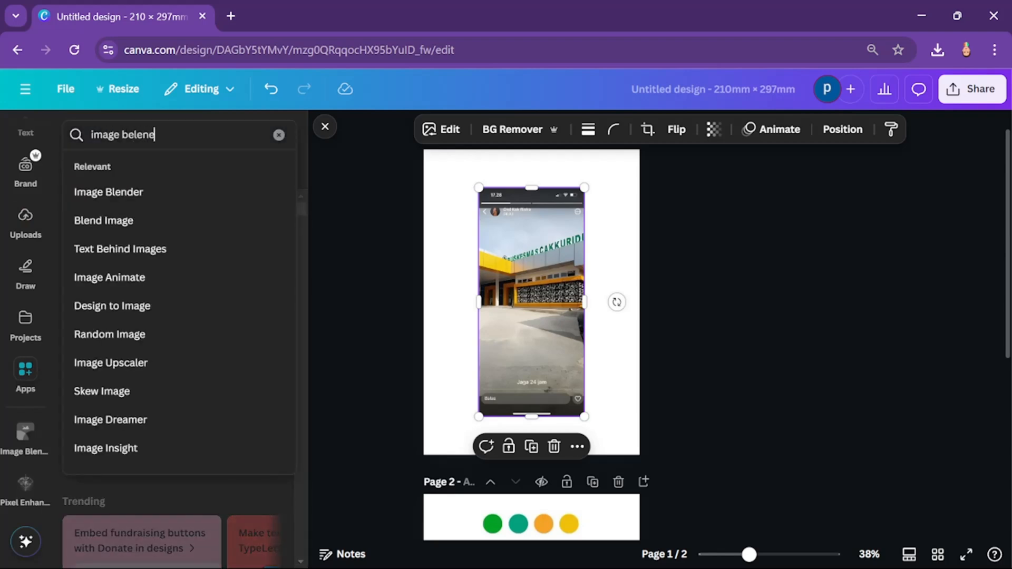
text(der)
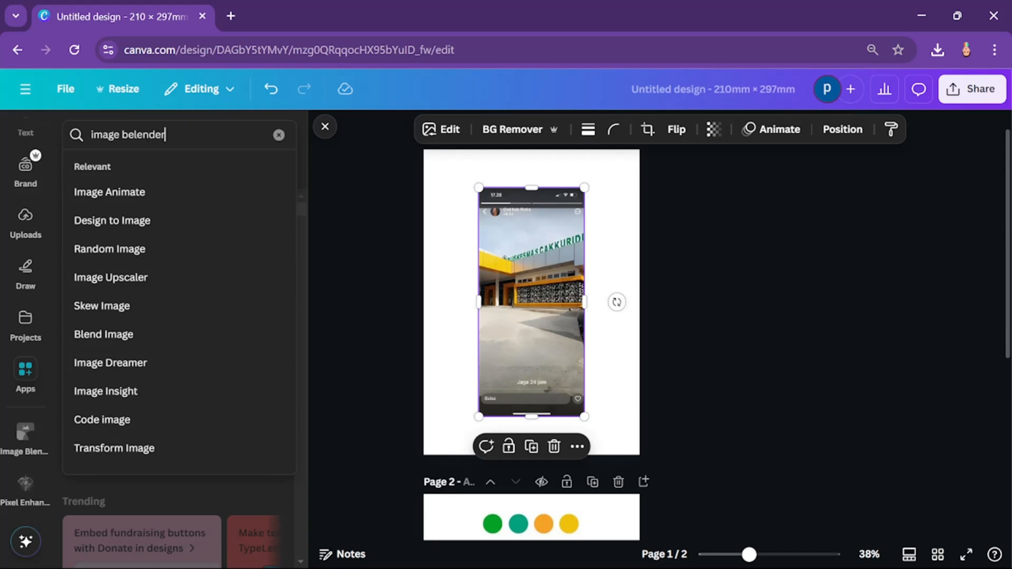
key(Return)
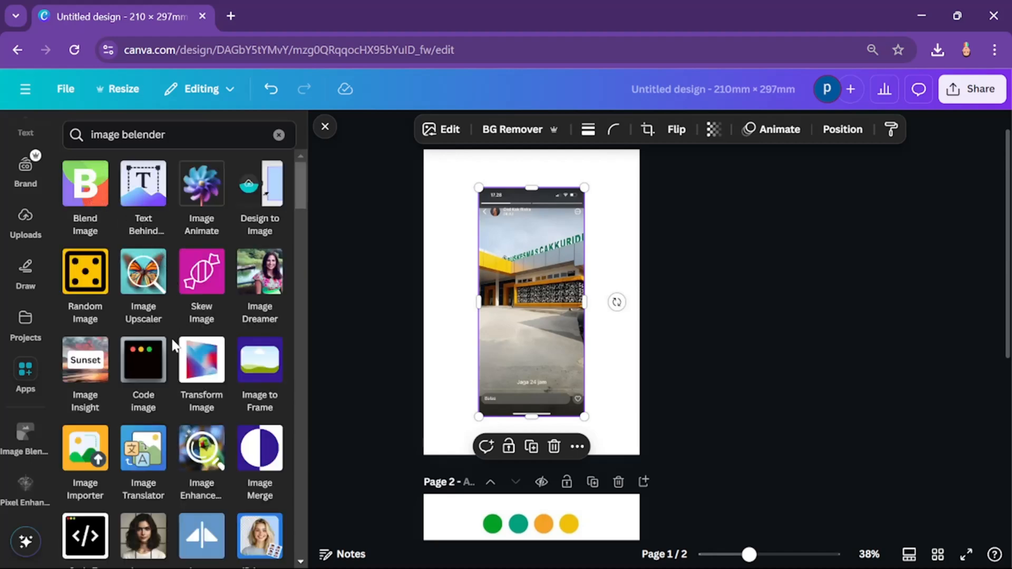
scroll(172, 323, down, 3)
scroll(171, 317, up, 3)
click(134, 135)
key(BackSpace)
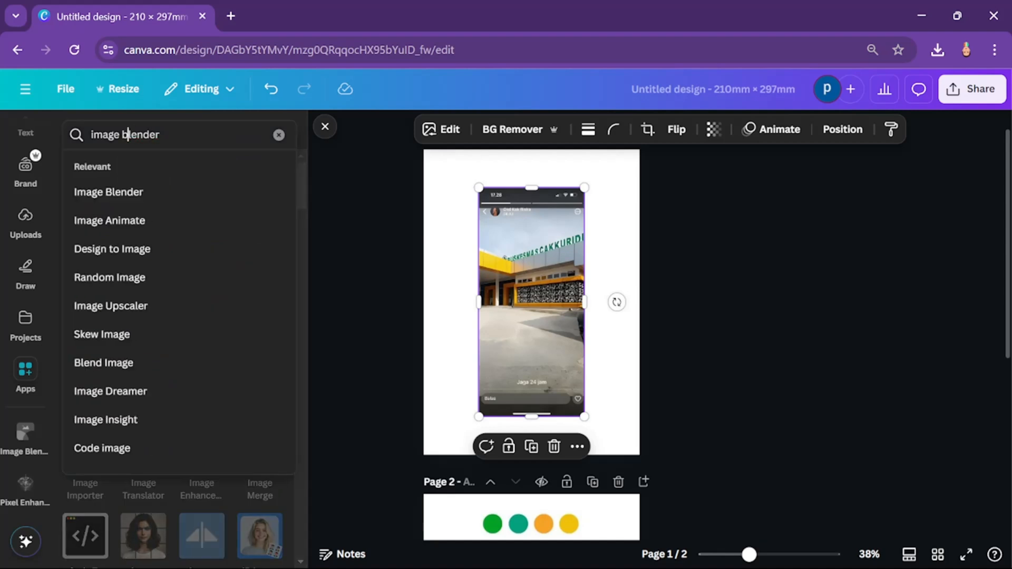
key(Return)
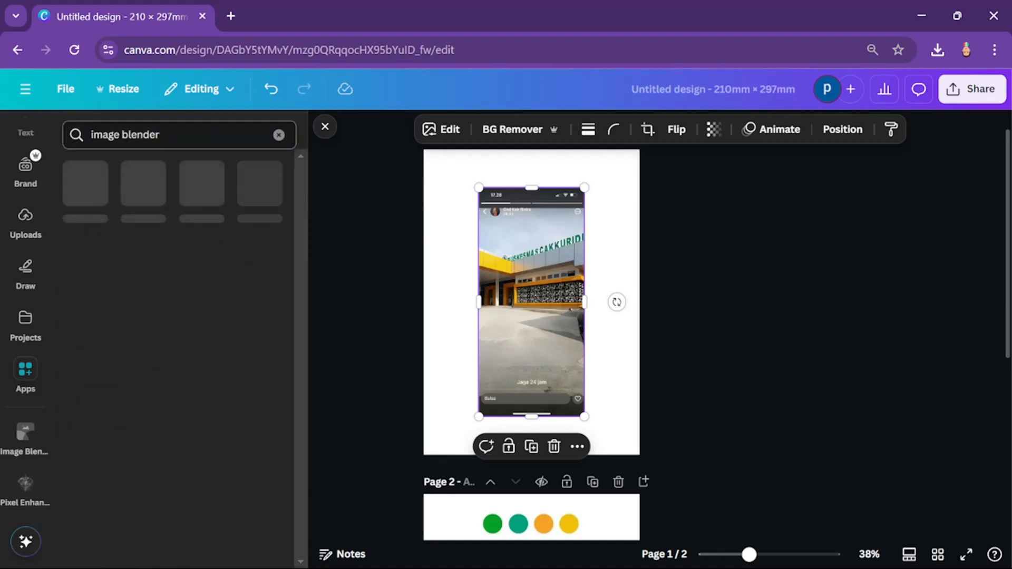
click(89, 192)
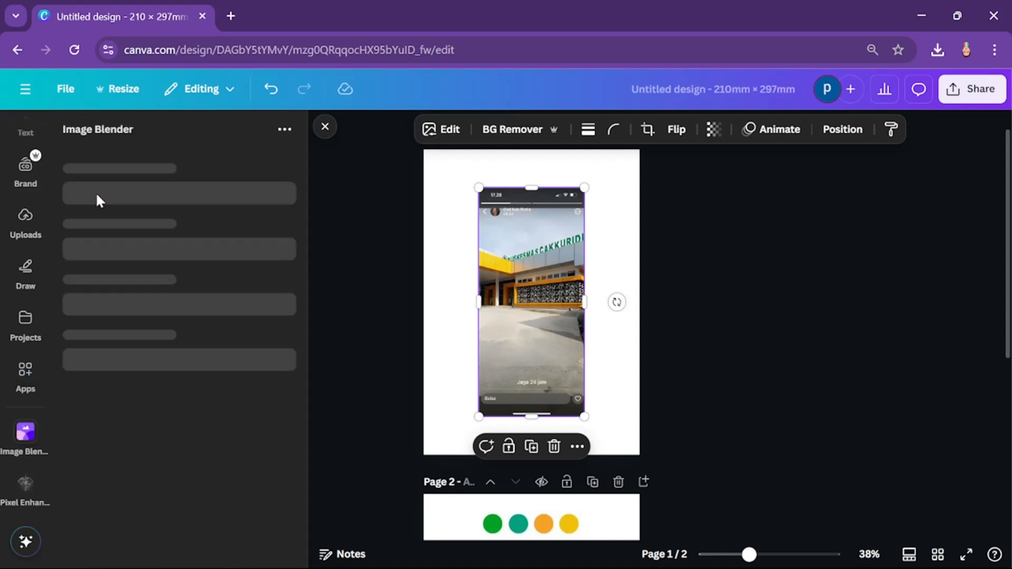
Step: Apply a linear blend to the building photo so the sky above the roof sign fades out, and save it
click(174, 228)
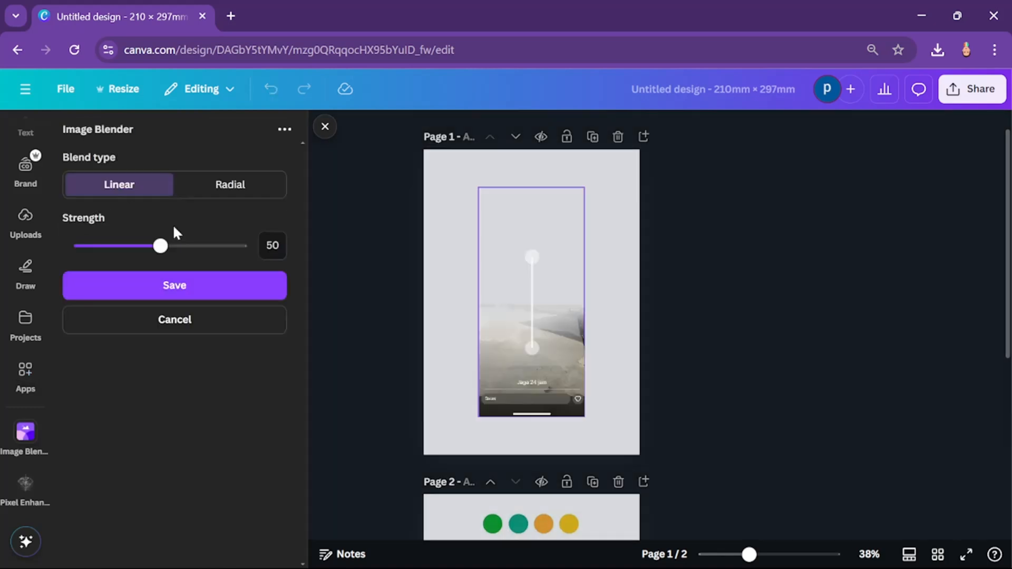
drag(532, 256, 526, 190)
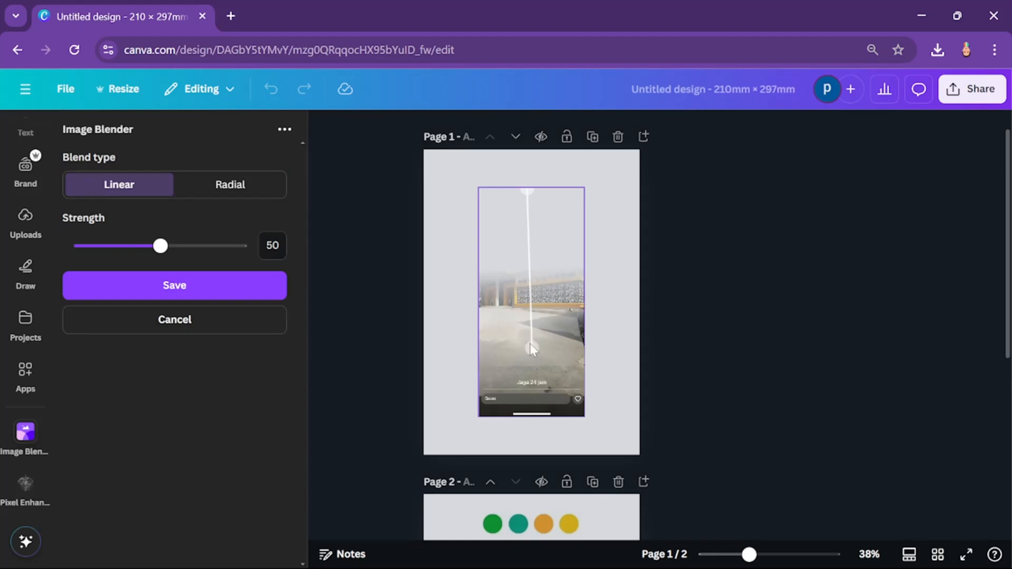
drag(531, 348, 525, 243)
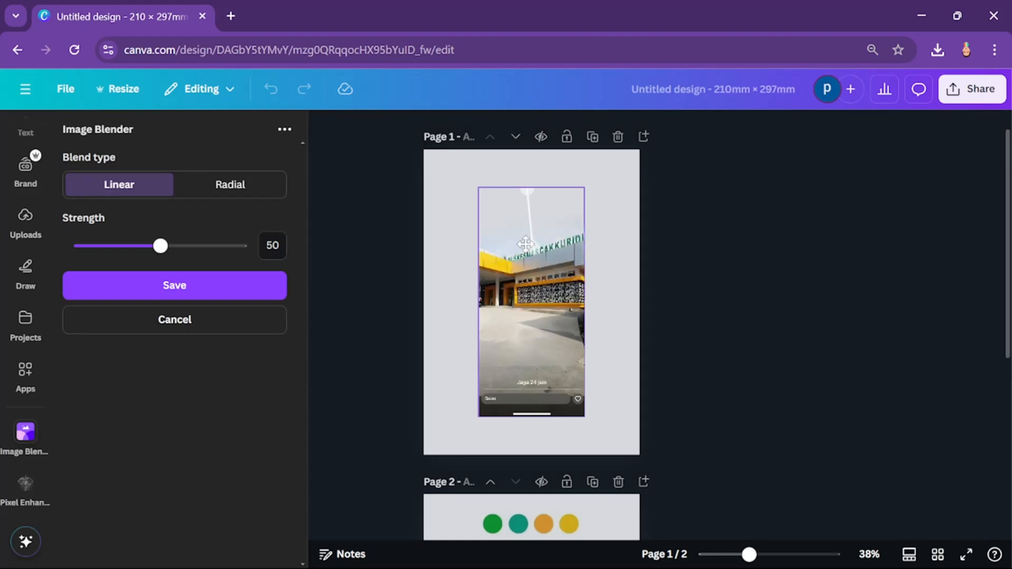
mouse_move(527, 191)
mouse_down()
mouse_move(530, 201)
mouse_move(518, 203)
mouse_up()
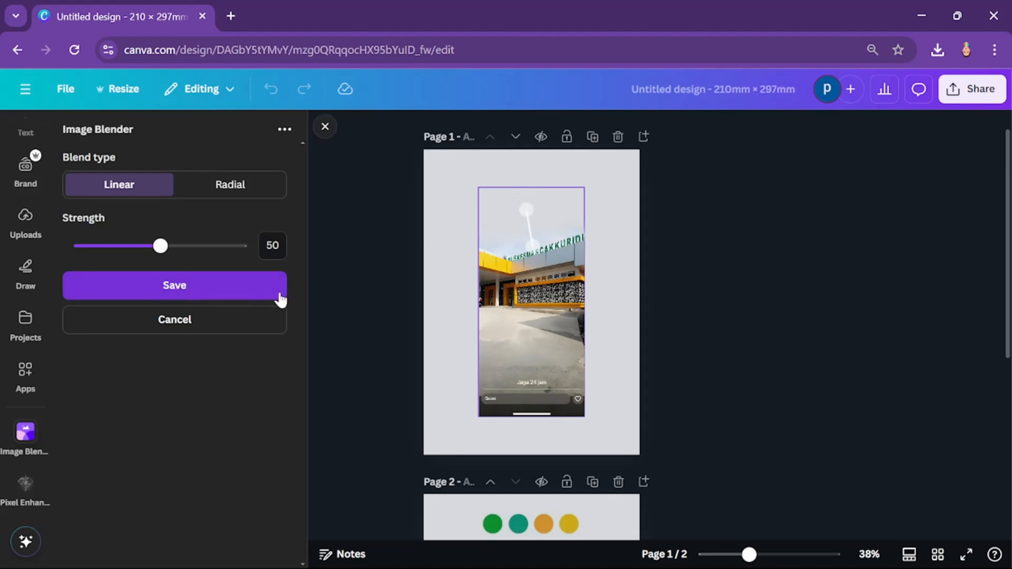
click(254, 297)
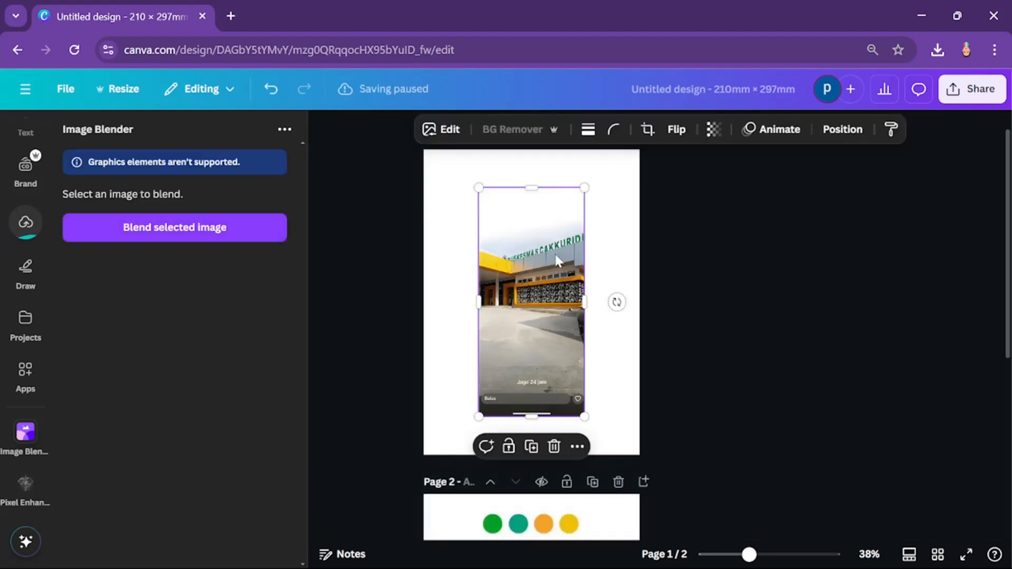
Step: Enlarge the blended photo to the full page width and position the building in the lower part of page 1
drag(555, 259, 501, 389)
drag(528, 318, 745, 120)
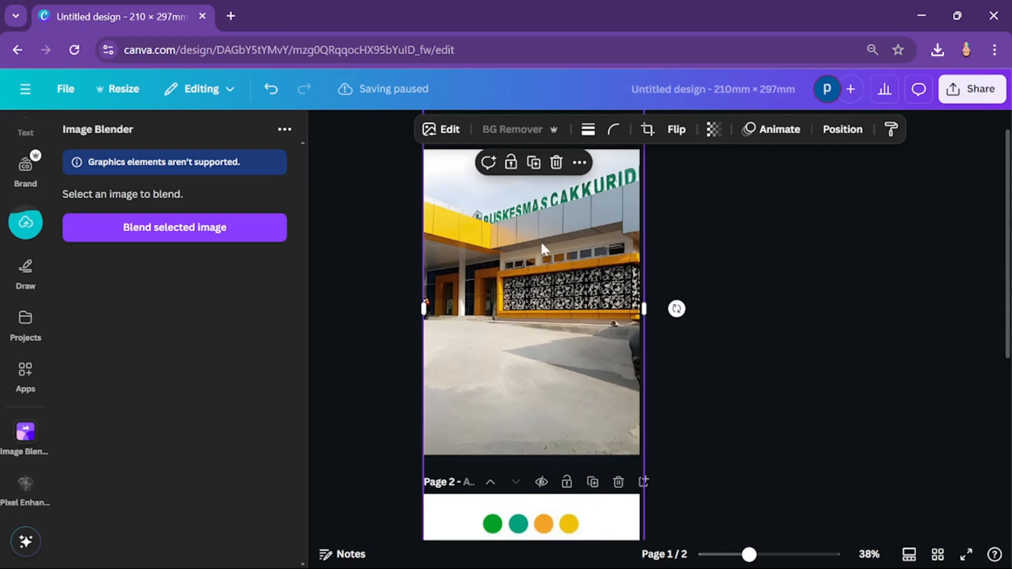
drag(540, 240, 538, 368)
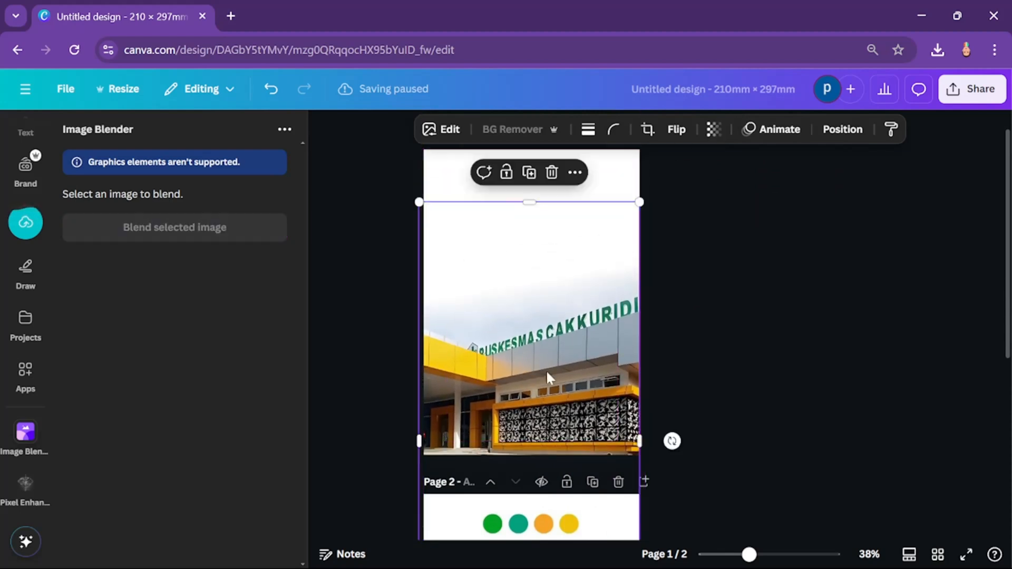
click(762, 346)
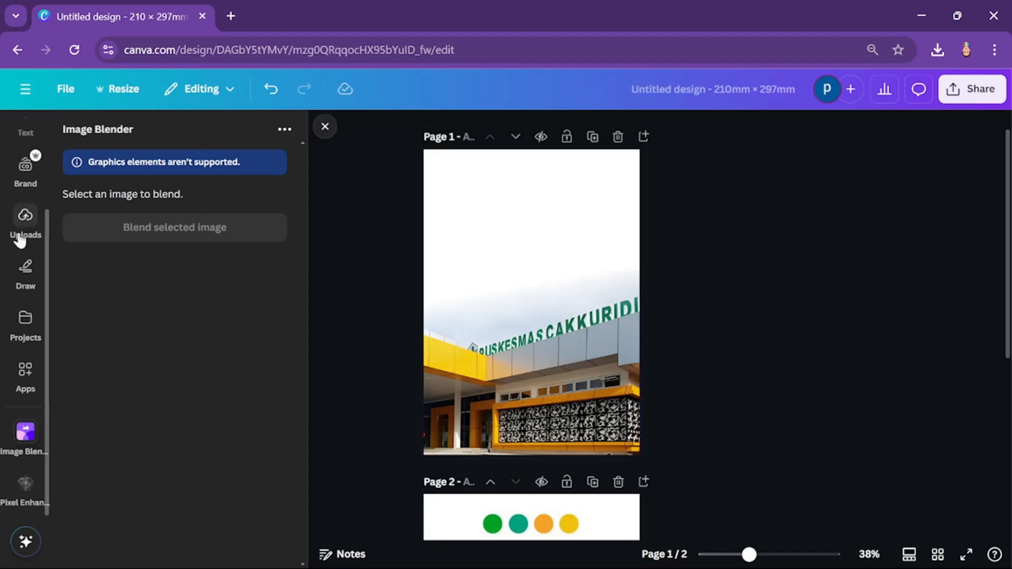
Step: Add a square shape to page 1 and enlarge it to cover the upper two thirds, slightly overlapping the page's top and side edges
scroll(21, 227, up, 2)
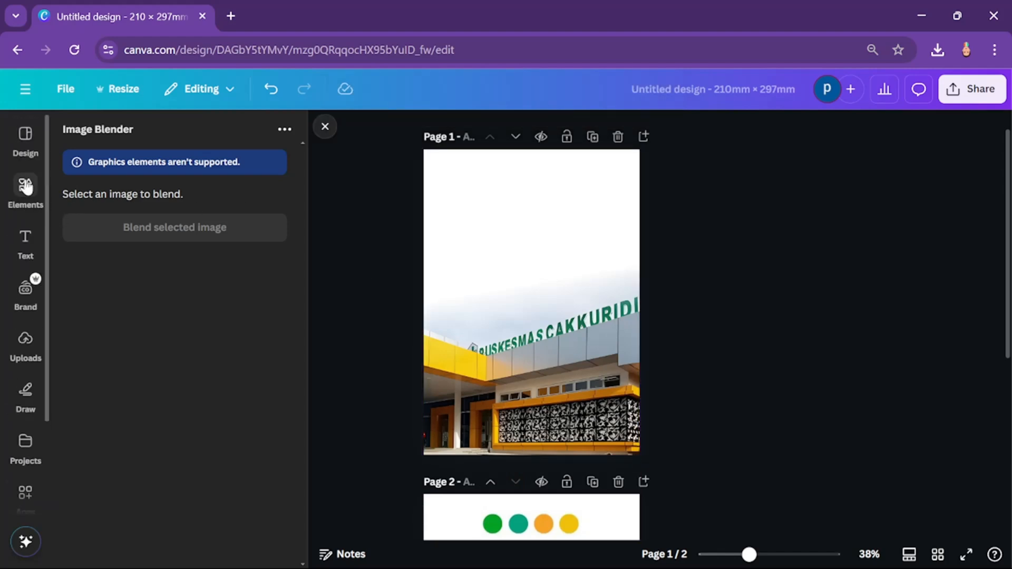
click(27, 190)
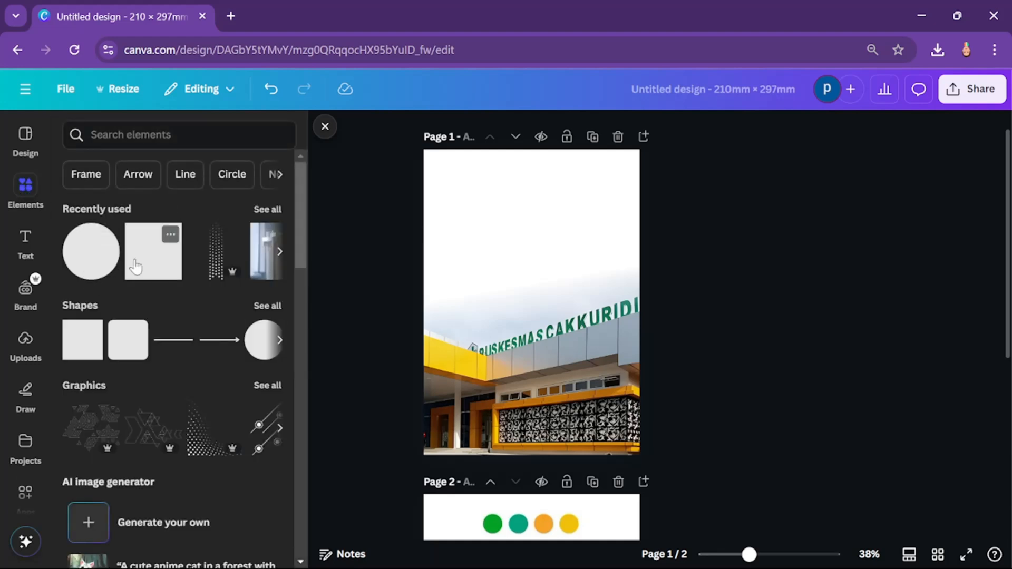
click(136, 266)
click(697, 296)
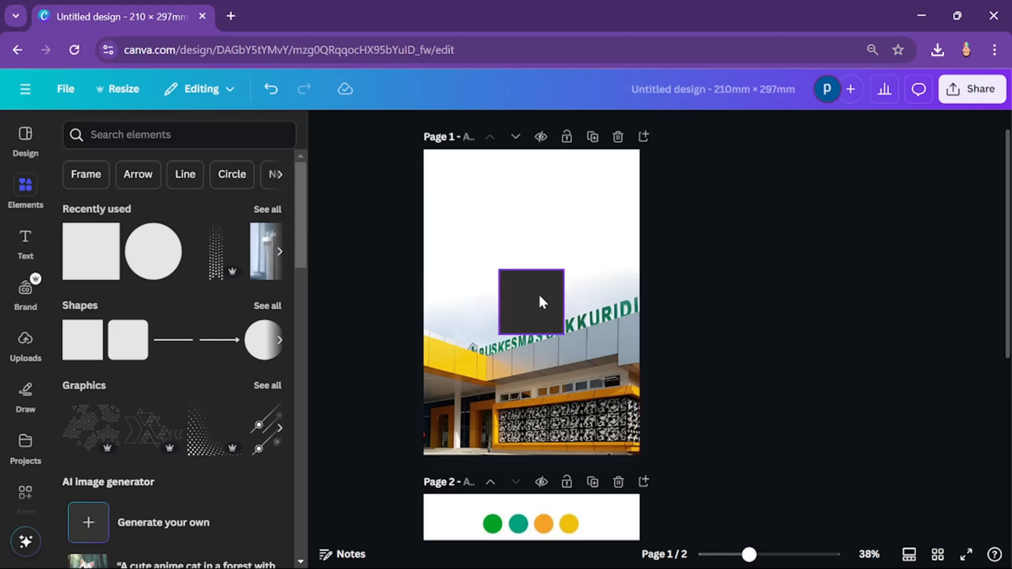
drag(531, 282, 459, 162)
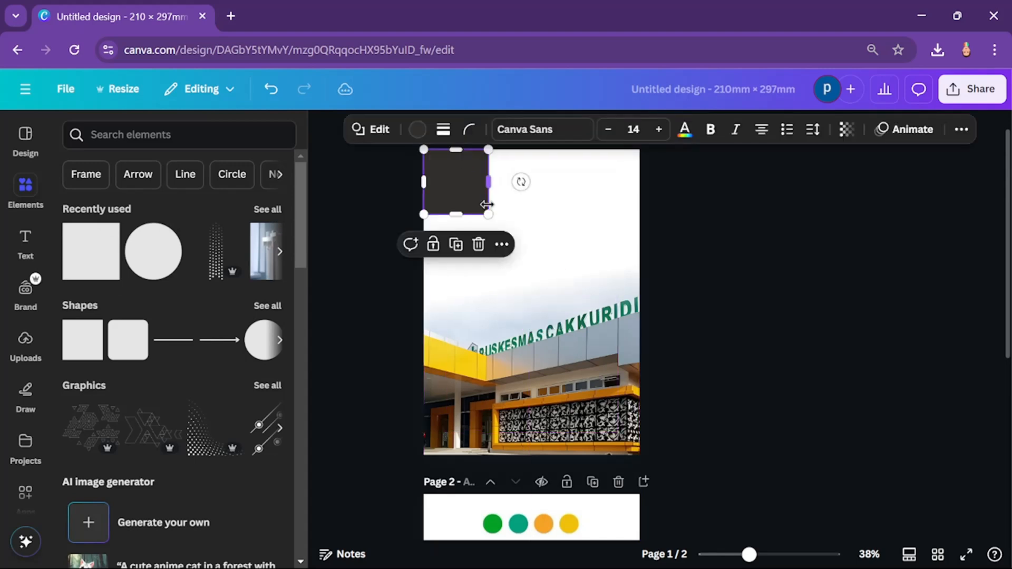
drag(487, 213, 662, 368)
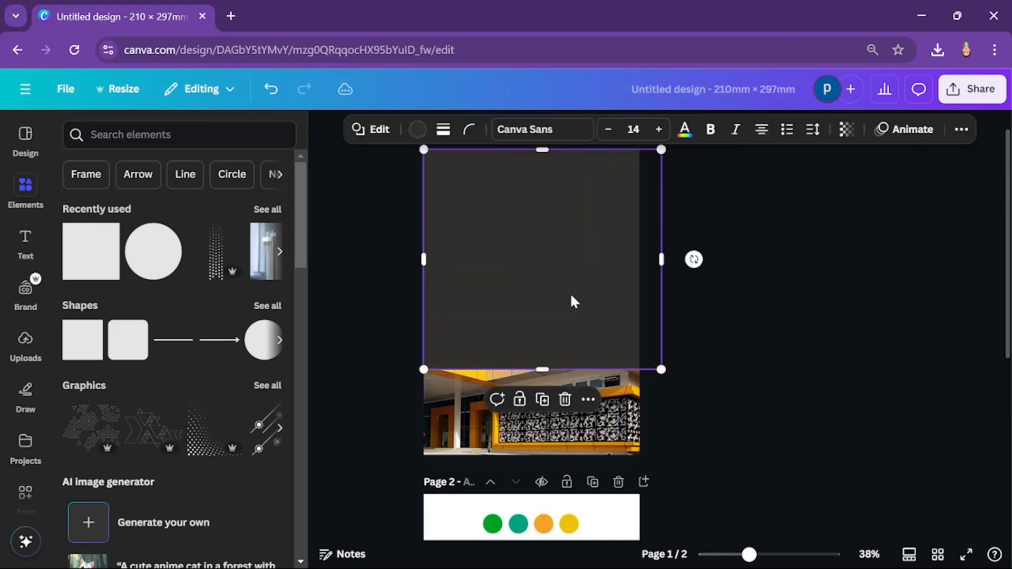
drag(570, 295, 547, 279)
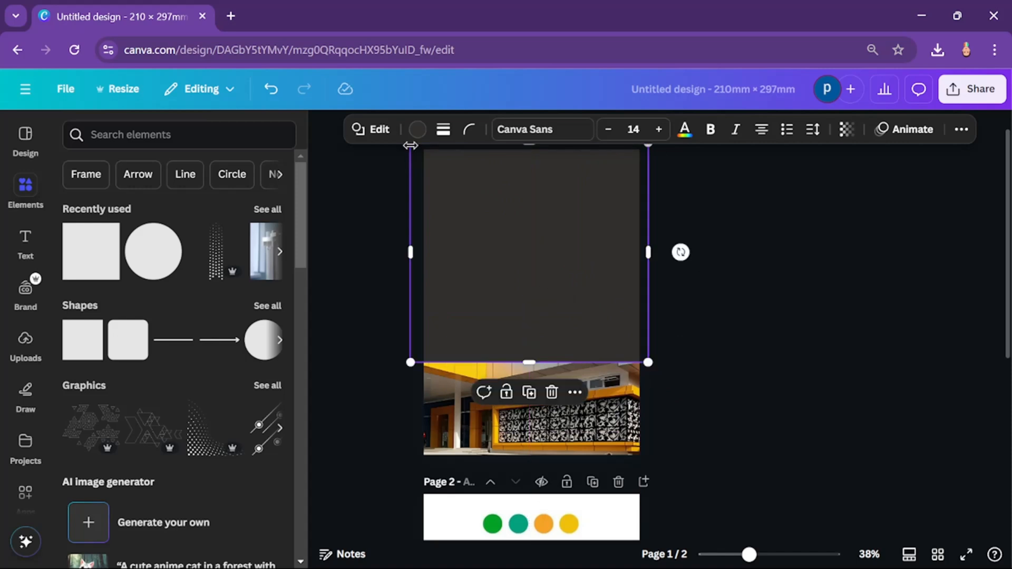
Step: Give the square on page 1 a gradient fill and sample its second colour from the yellow palette circle on page 2
click(416, 129)
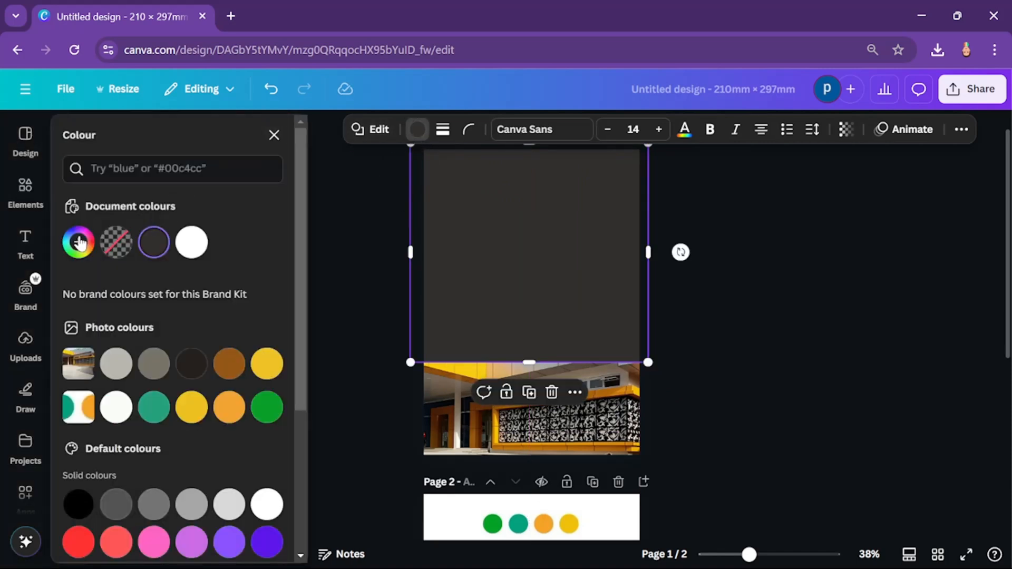
click(79, 242)
click(231, 283)
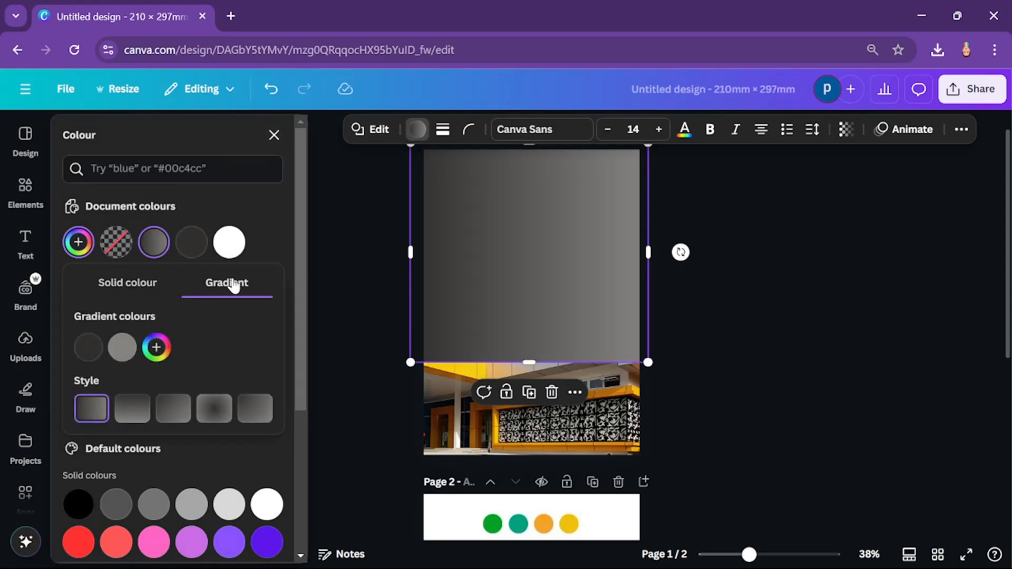
scroll(369, 389, down, 2)
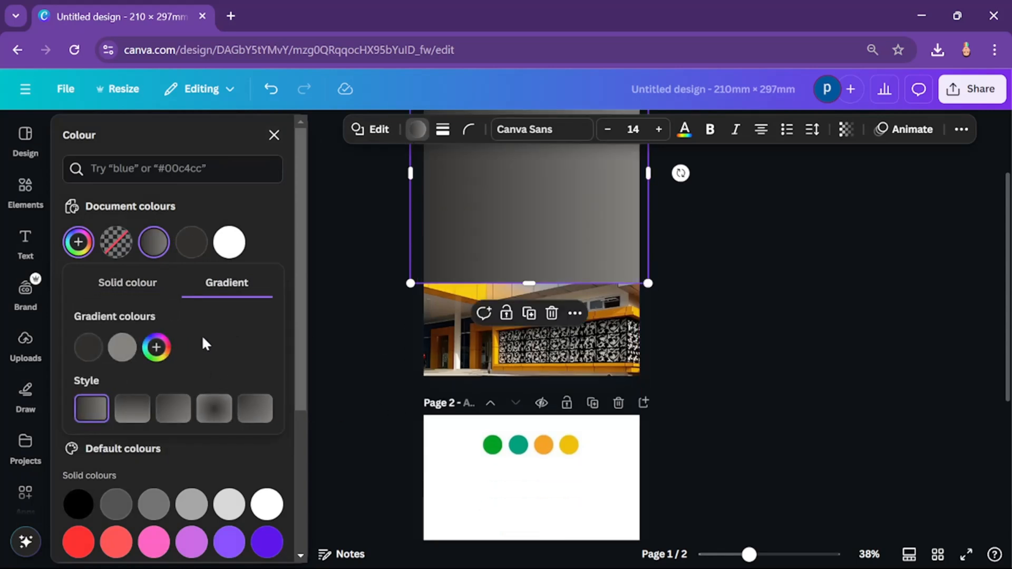
click(128, 352)
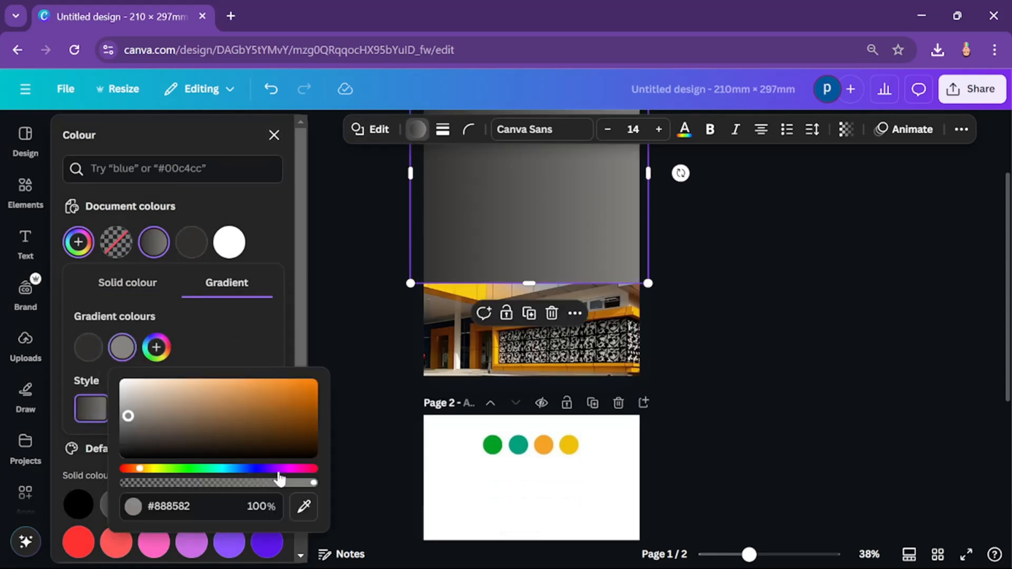
click(304, 507)
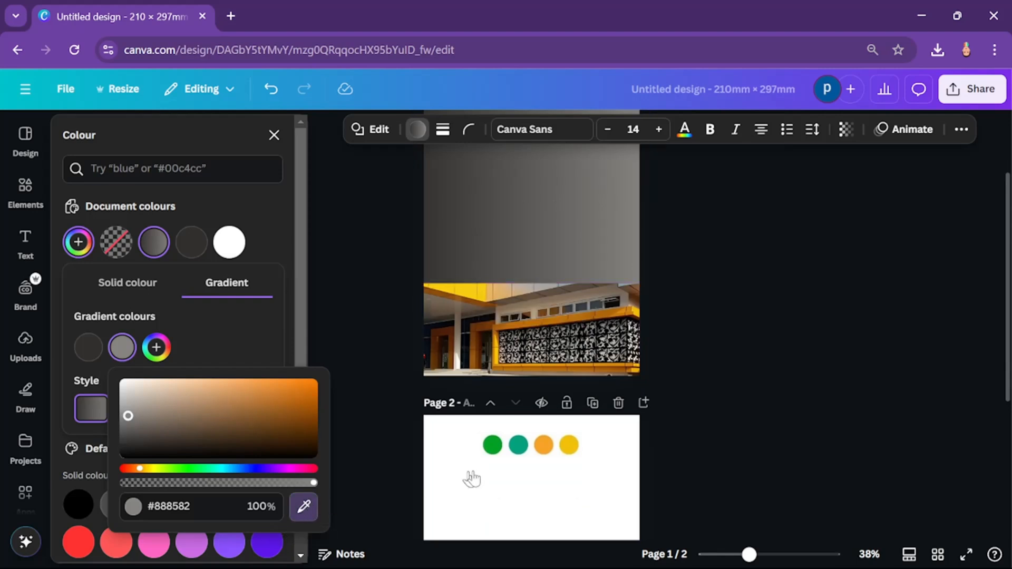
click(569, 445)
Step: Sample the gradient's first colour, #F4A427, from the orange palette circle on page 2
click(89, 349)
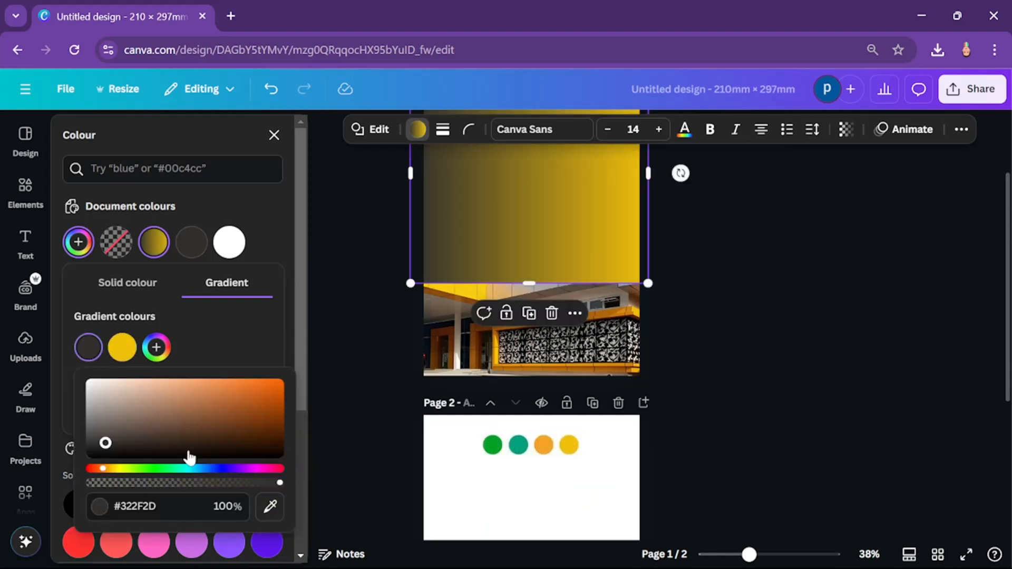
click(269, 506)
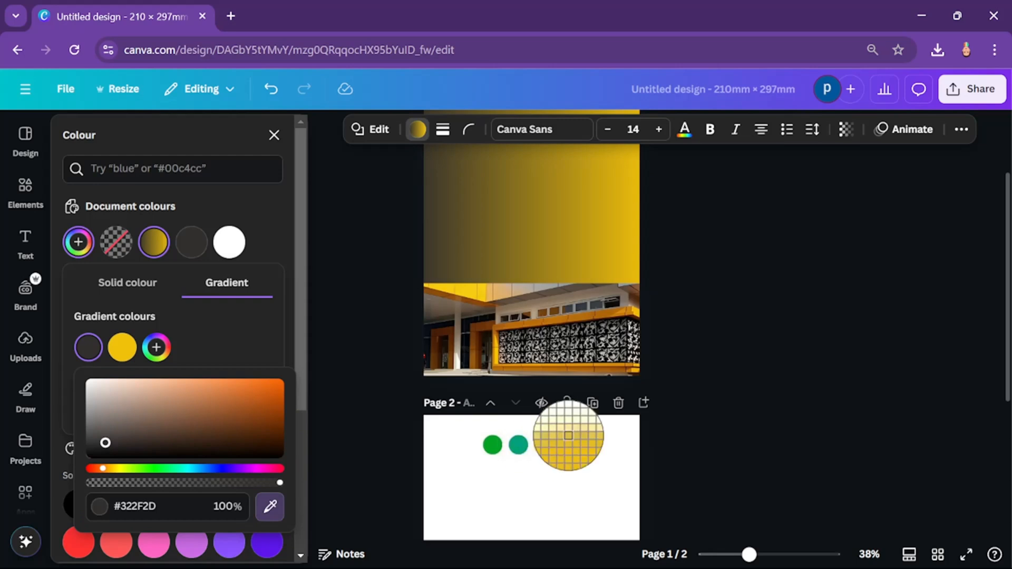
click(542, 446)
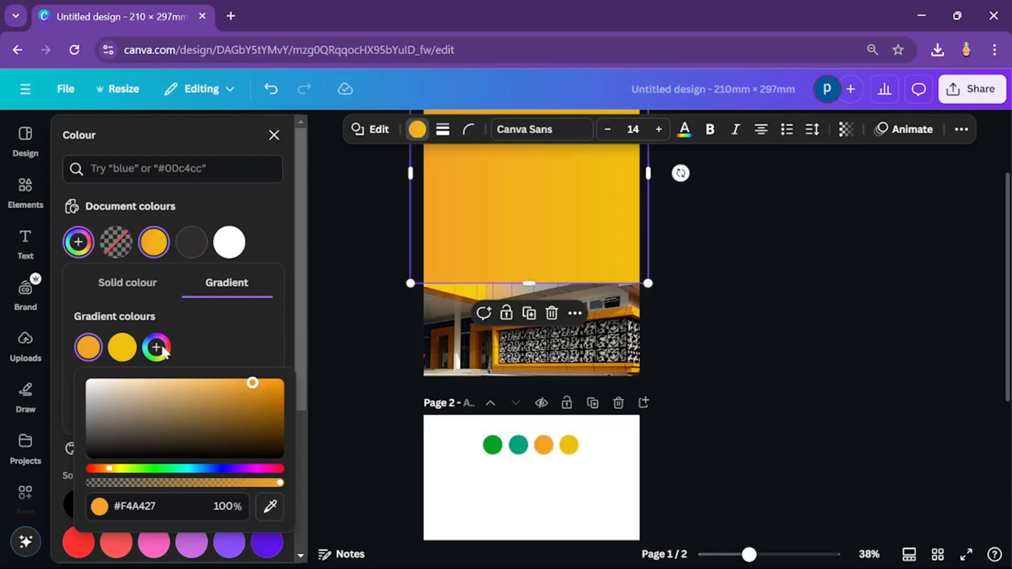
key(Escape)
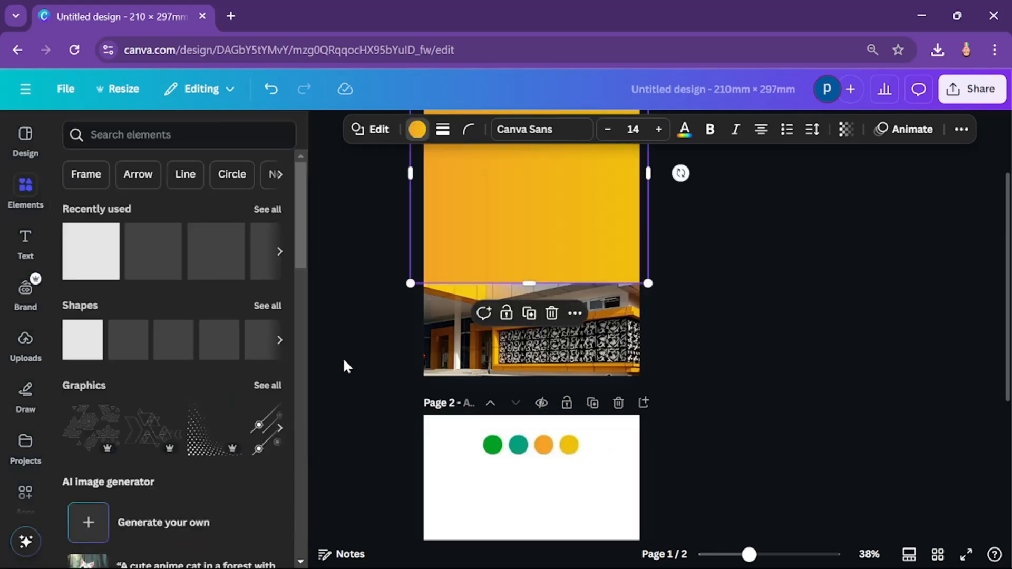
Step: Move the gradient square's layer behind the blended building photo on page 1
scroll(507, 227, up, 2)
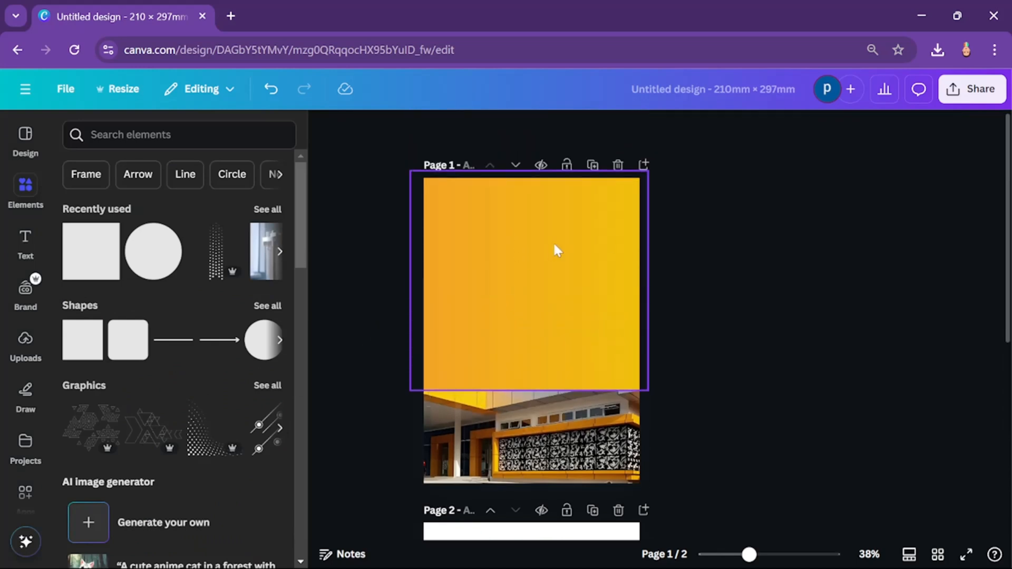
click(960, 129)
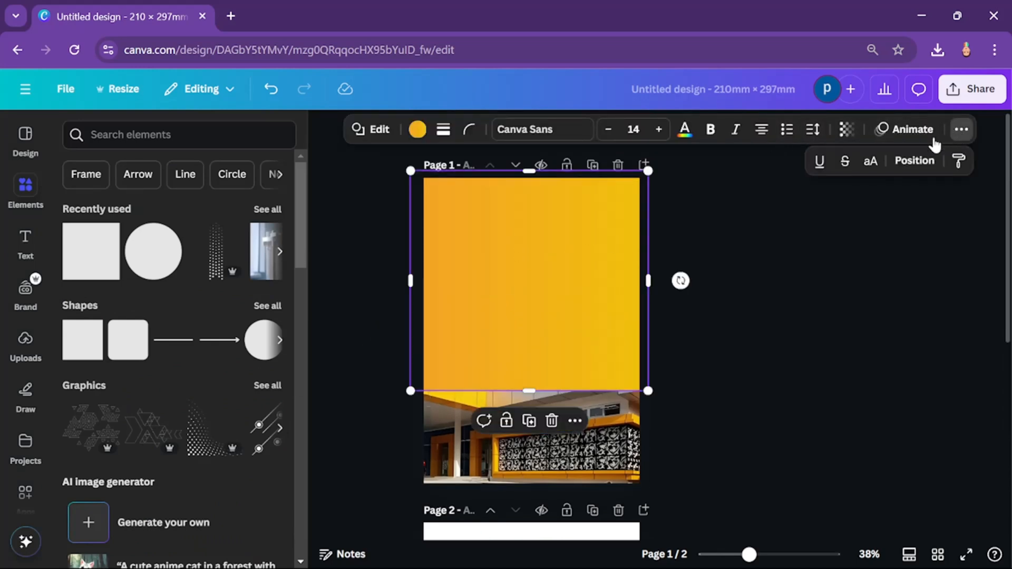
click(904, 162)
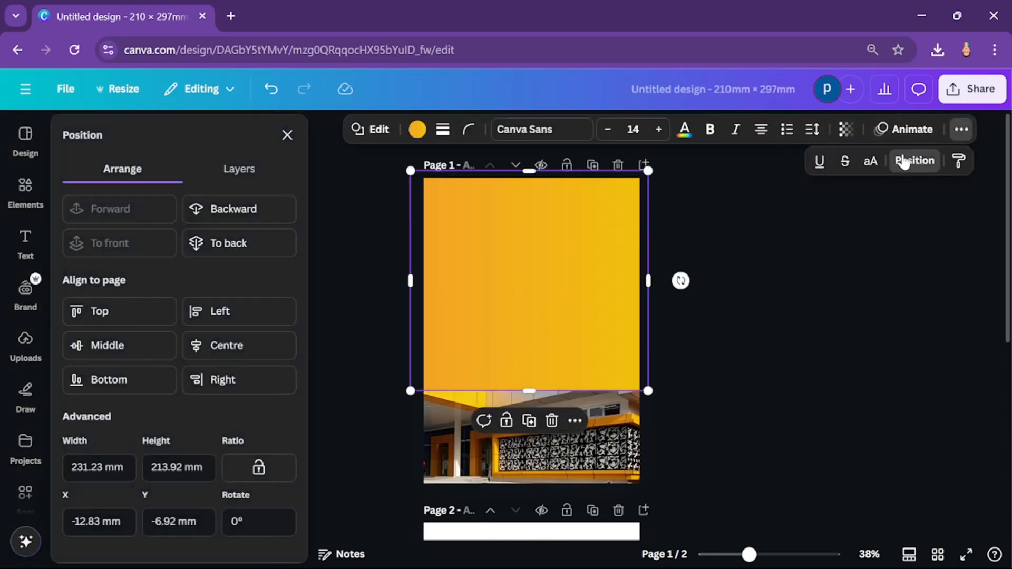
click(238, 170)
drag(203, 258, 206, 316)
click(787, 271)
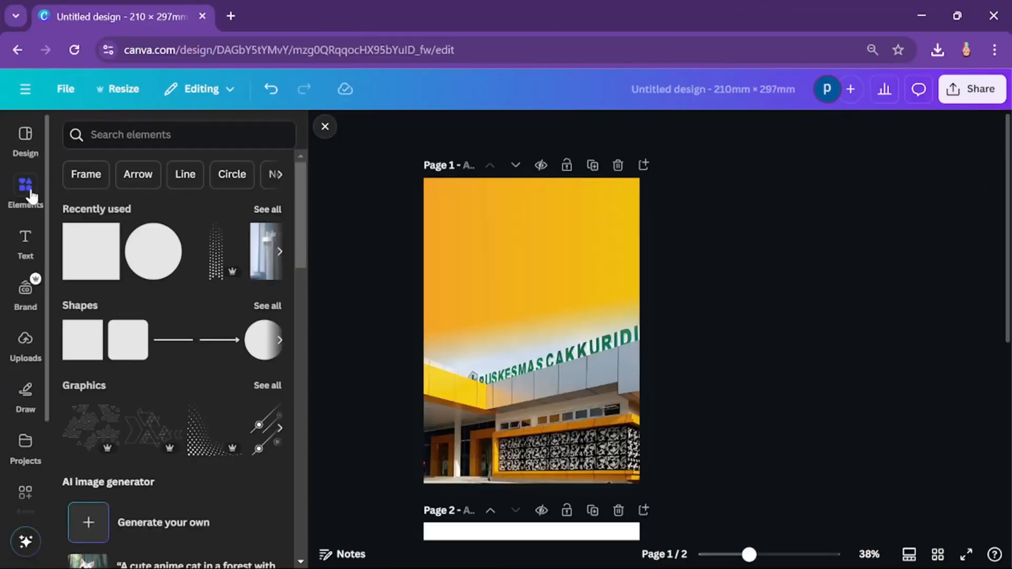
Step: Search the elements for "obat"
click(32, 196)
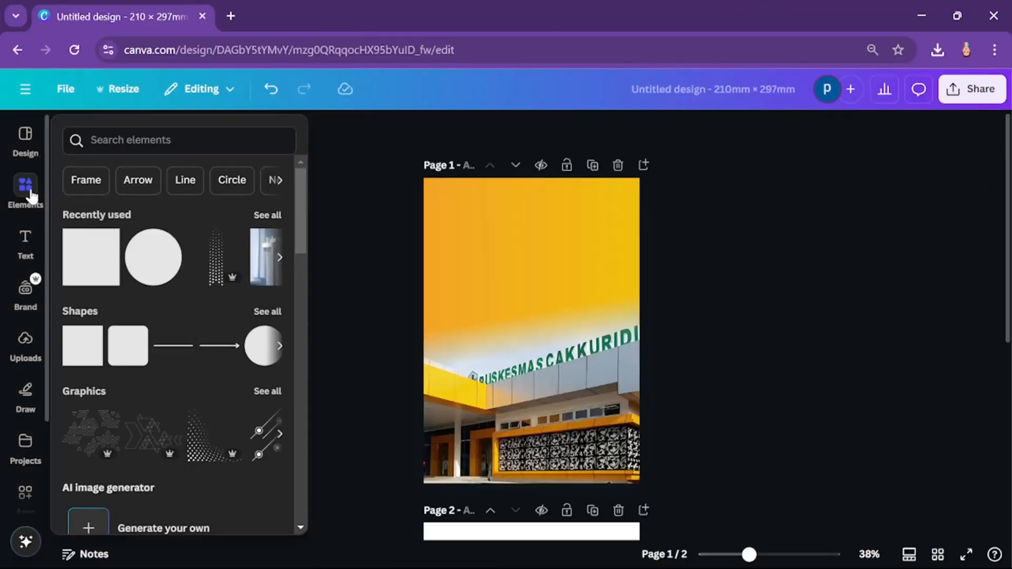
click(19, 194)
scroll(21, 226, down, 3)
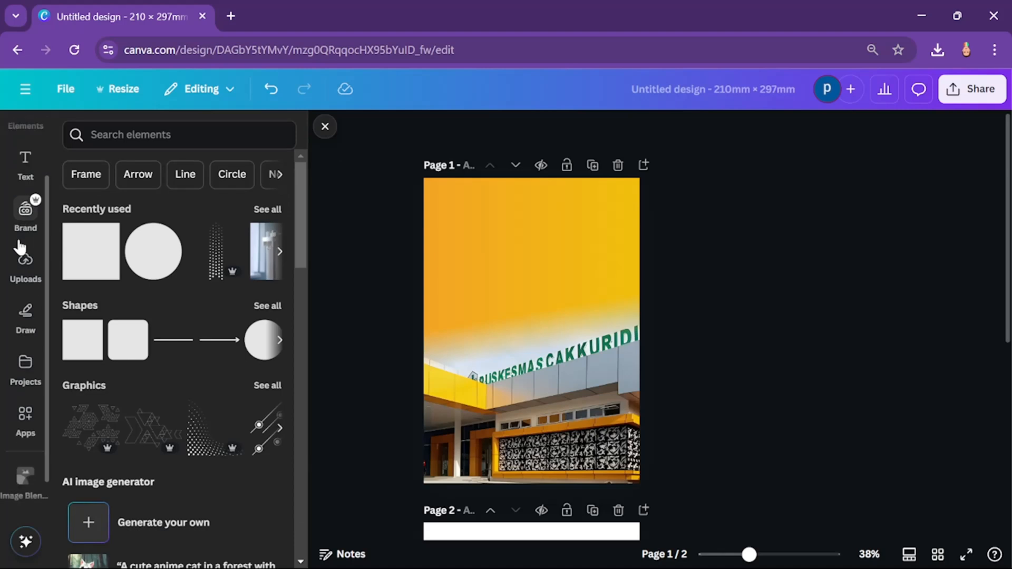
scroll(21, 271, down, 1)
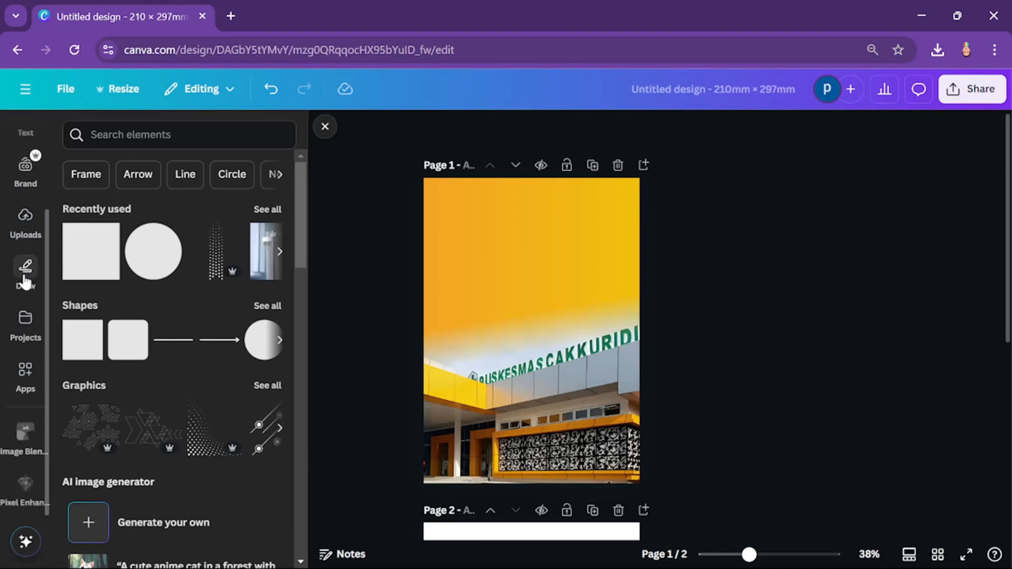
scroll(22, 271, up, 2)
scroll(29, 255, up, 1)
click(73, 138)
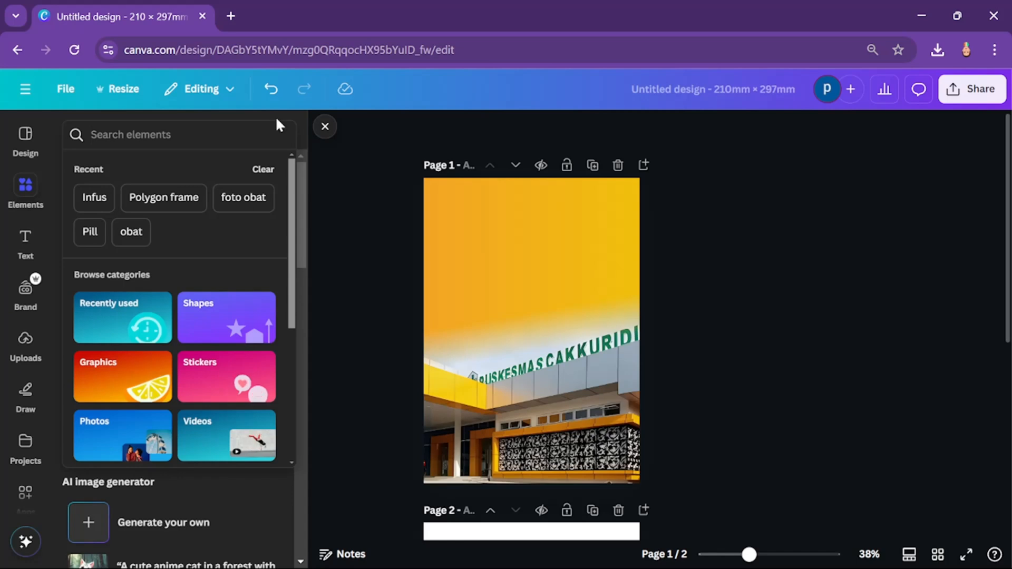
text(obat)
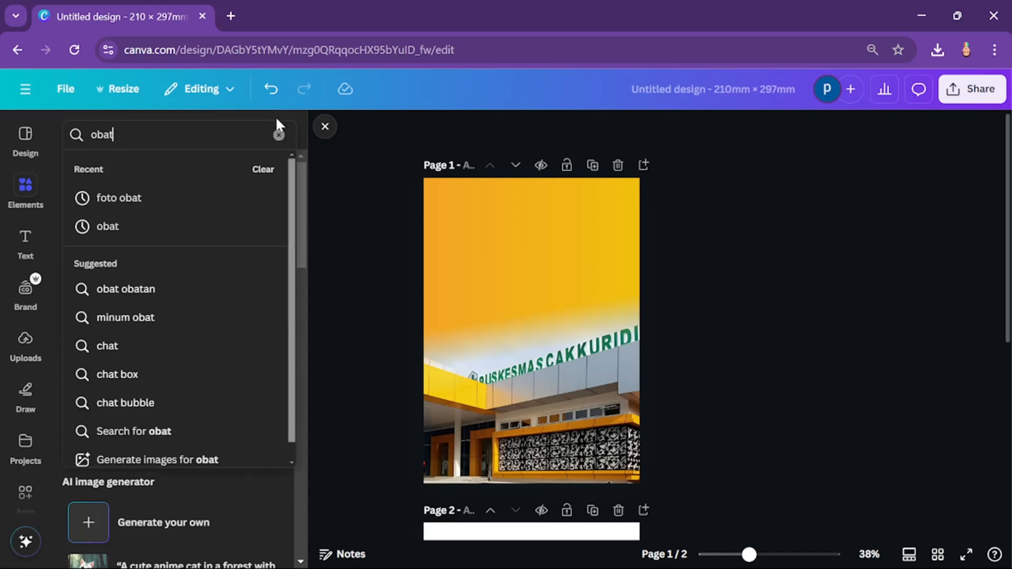
key(Return)
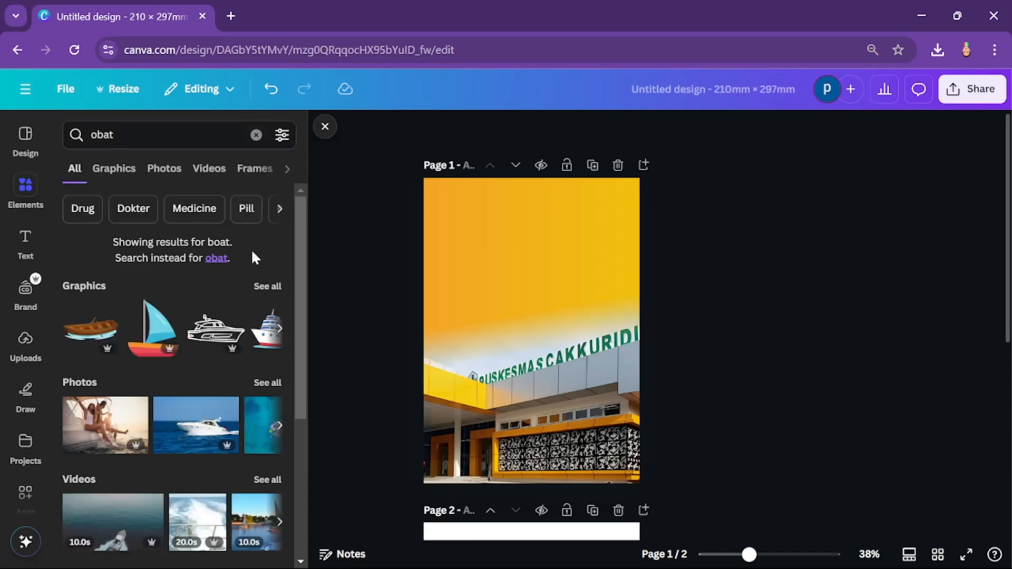
Step: Search the elements for "infus" and browse all the photo results
click(102, 138)
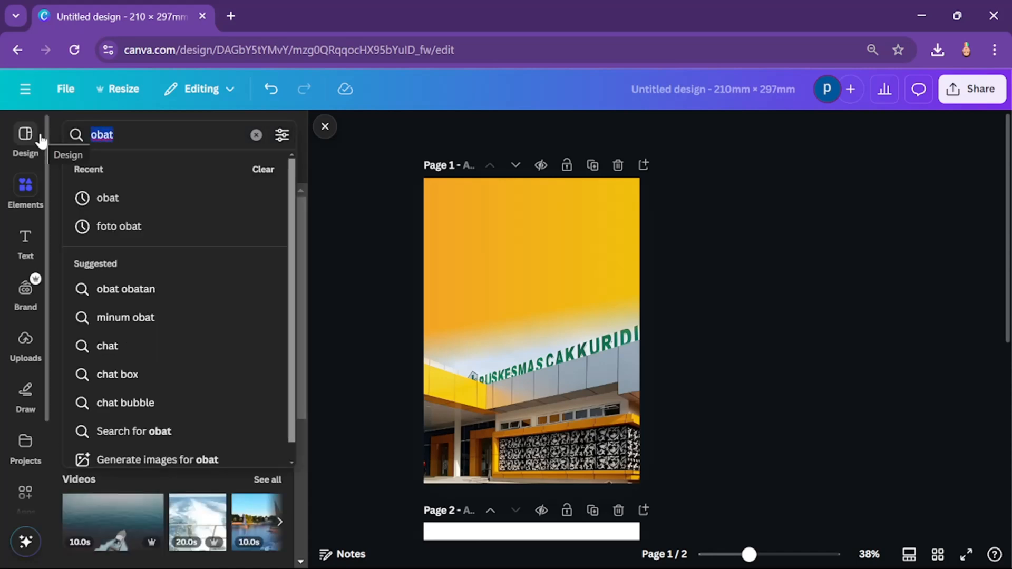
text(infus)
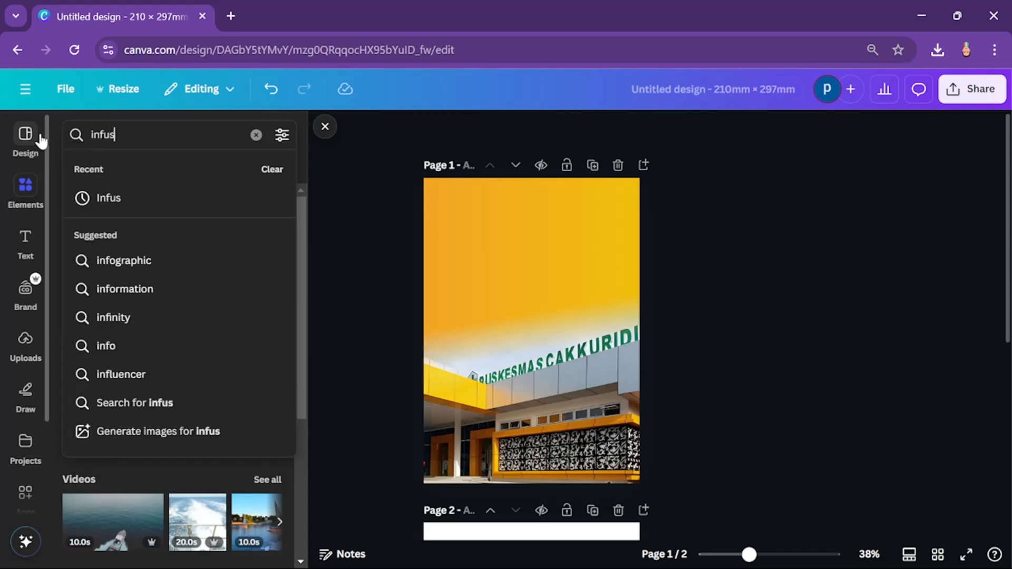
key(Return)
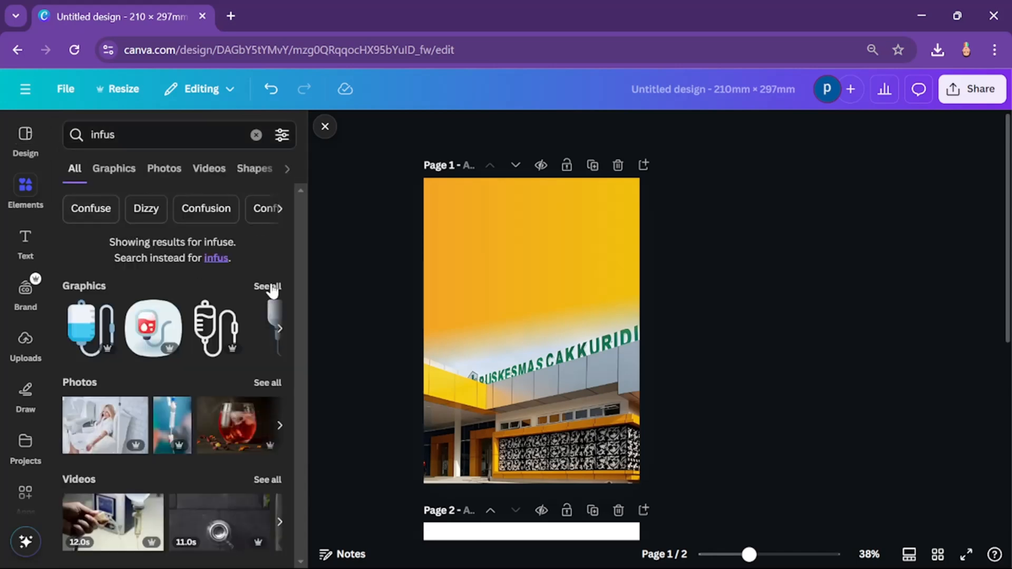
click(268, 383)
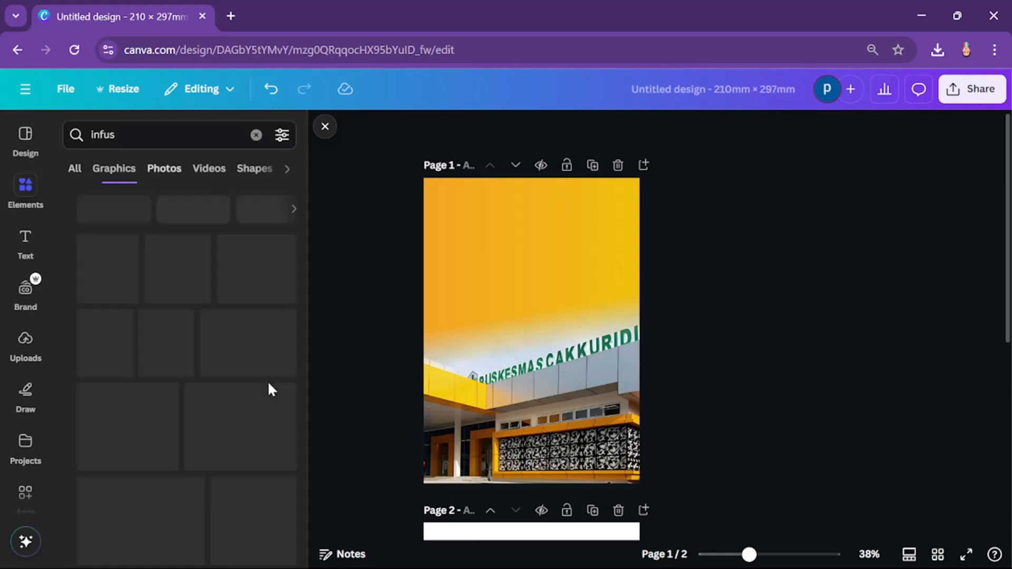
scroll(166, 421, down, 3)
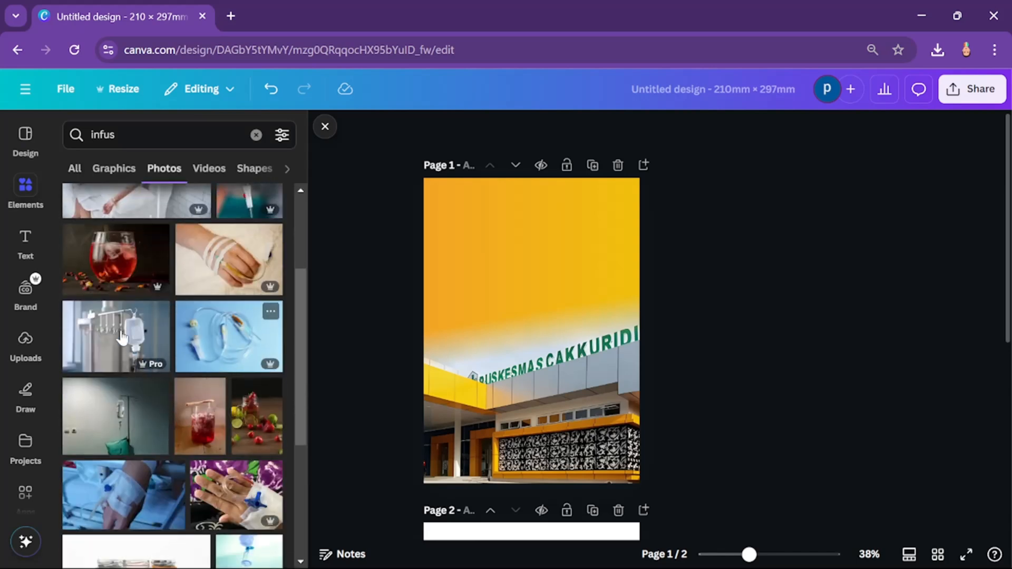
Step: Add the photo of a hanging infusion bag to page 1 and enlarge it to cover the upper part, overlapping the page's side edges
drag(102, 338, 449, 208)
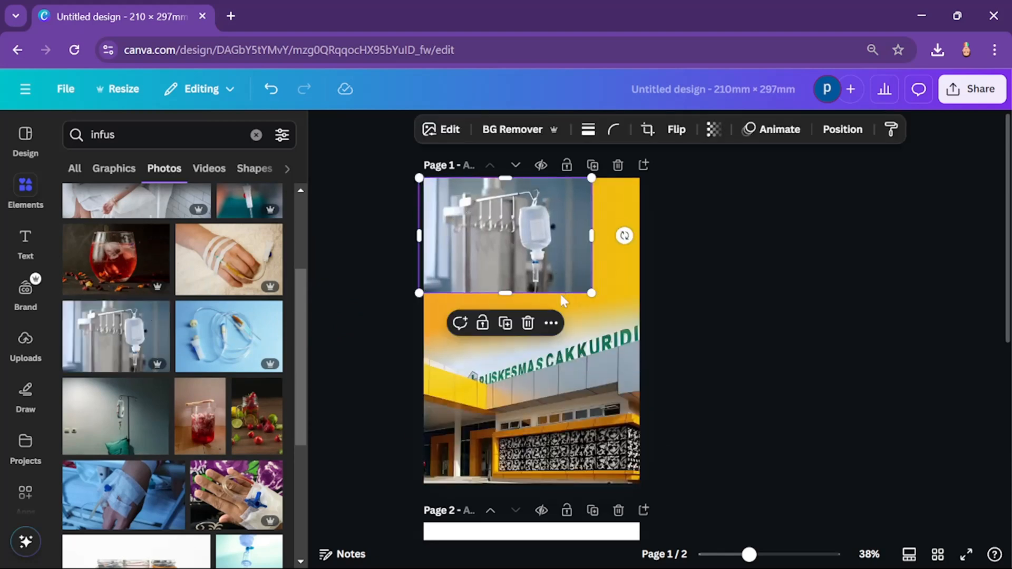
drag(591, 293, 706, 396)
drag(627, 324, 599, 316)
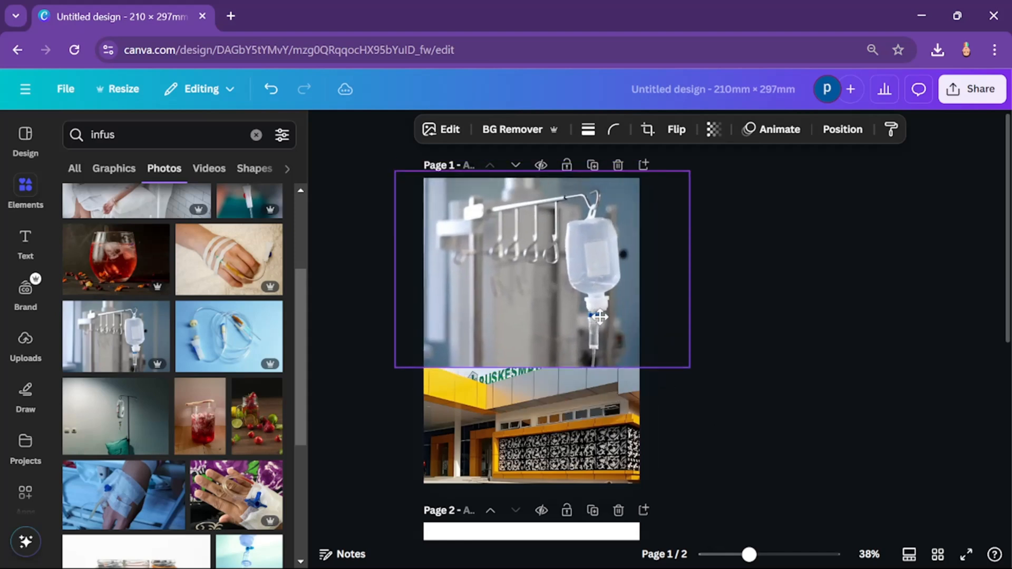
Step: Move the infusion photo's layer below the orange-yellow gradient square
click(825, 133)
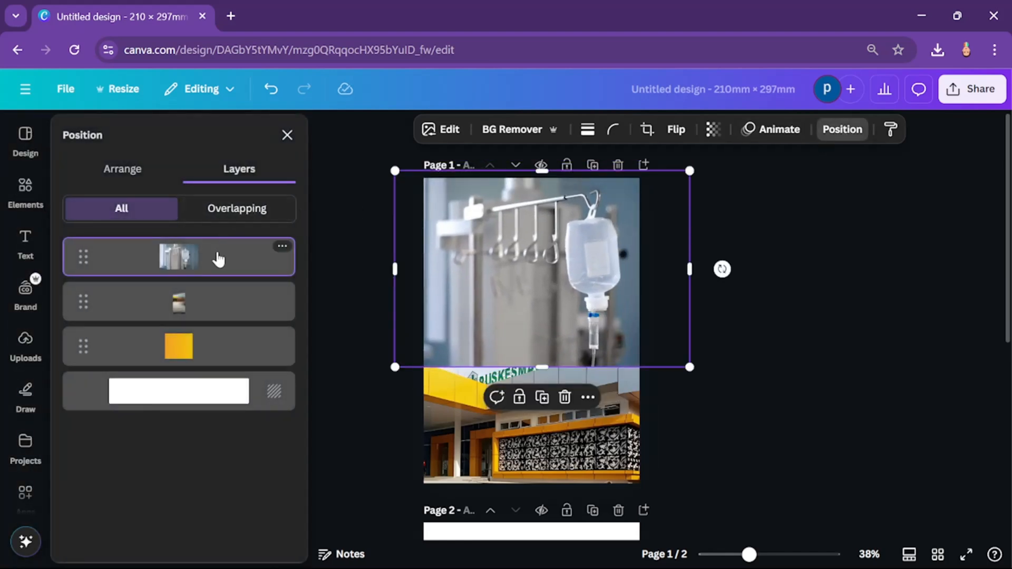
drag(219, 260, 216, 369)
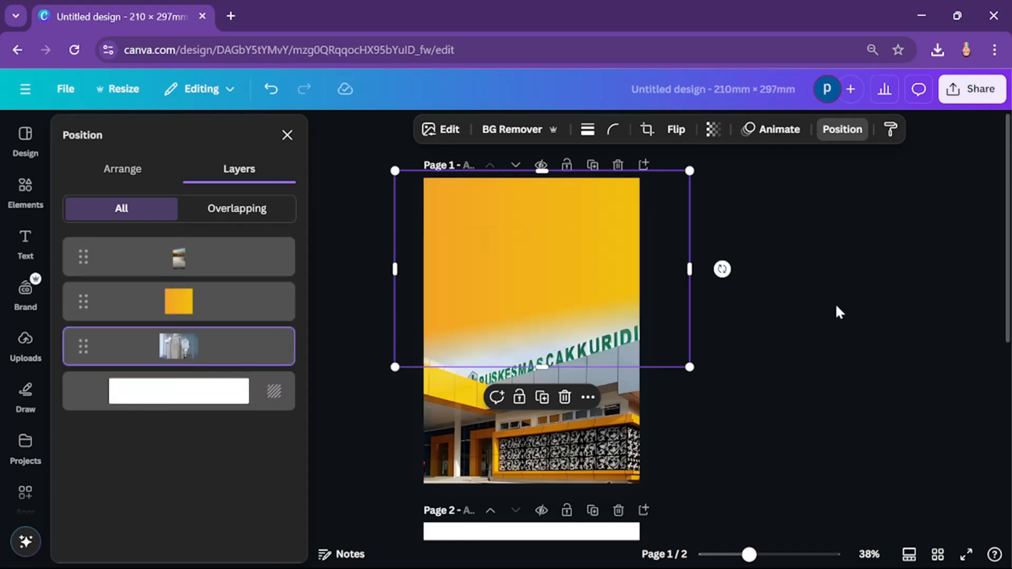
click(843, 132)
click(856, 137)
Step: Set the gradient square's transparency to 54 so the infusion photo shows through it
click(179, 303)
click(845, 129)
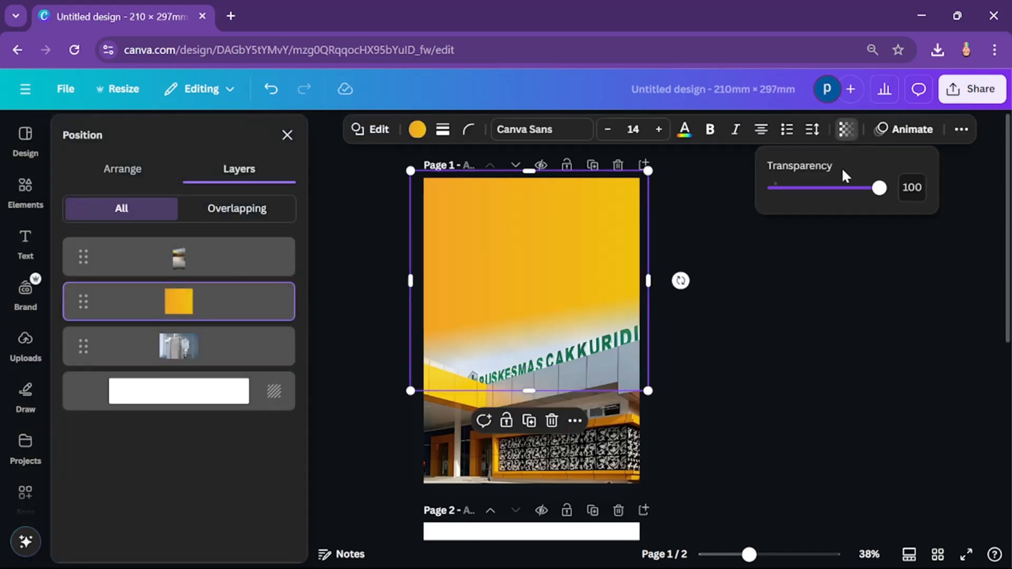
drag(847, 193, 832, 202)
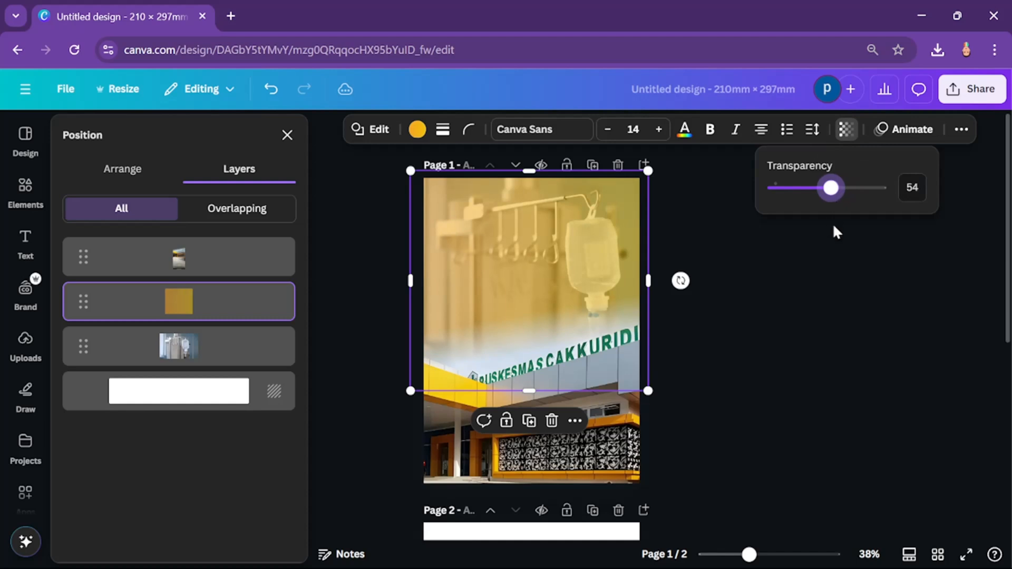
click(810, 287)
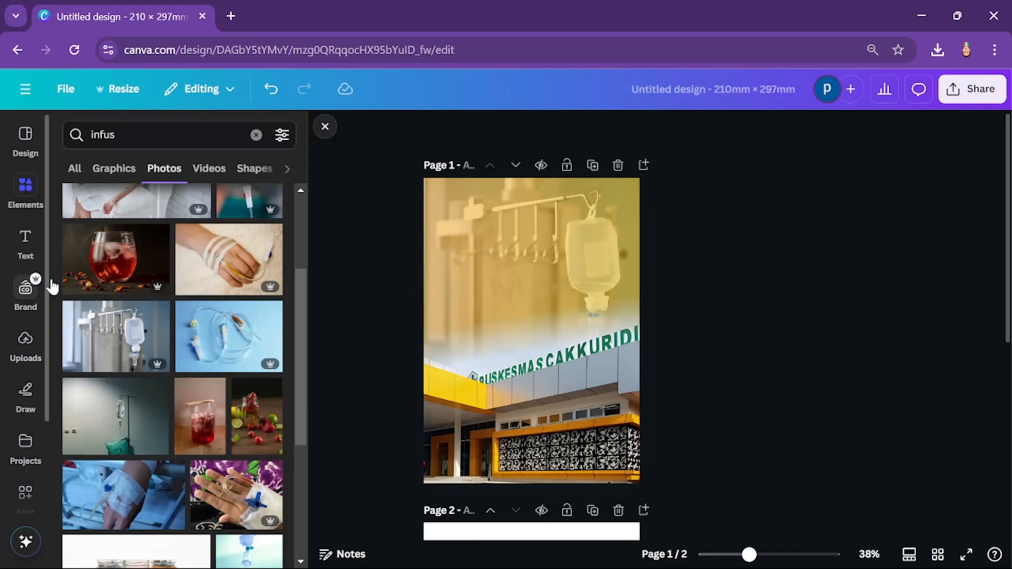
Step: Add the heading "BUKU STOK" to page 1 and move it onto the upper part of the cover, over the infusion photo
scroll(545, 374, down, 2)
scroll(545, 374, up, 2)
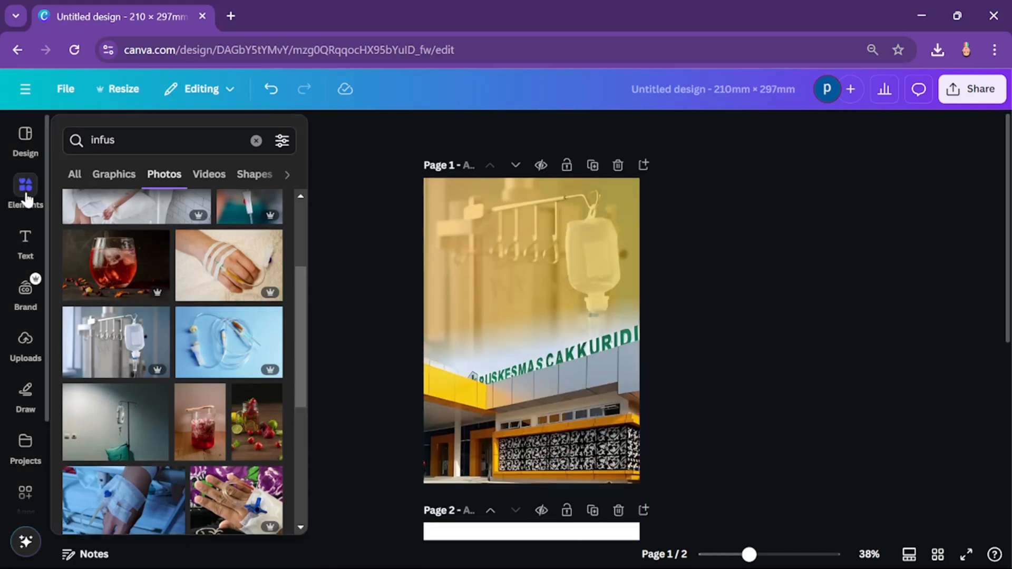
click(24, 235)
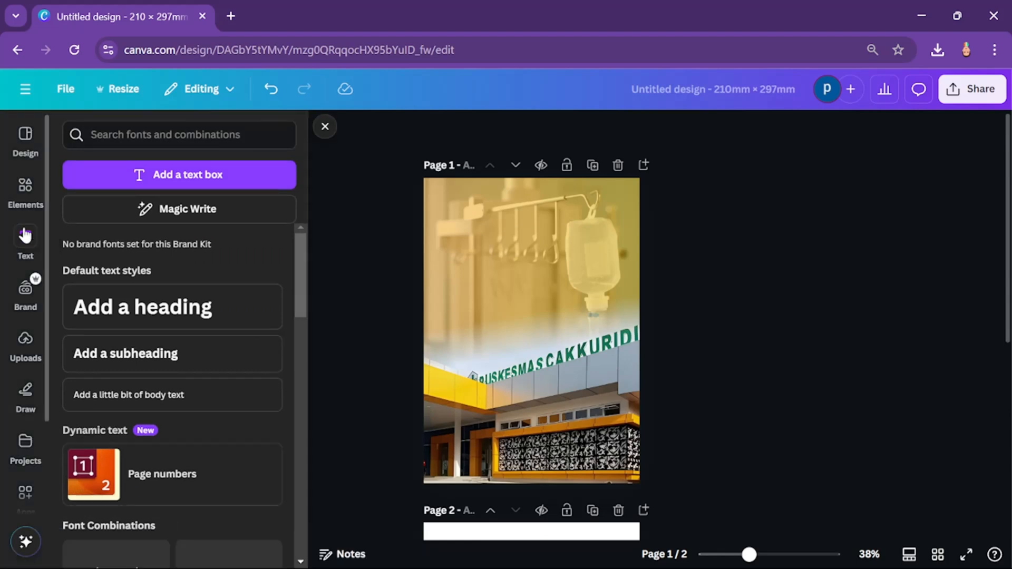
click(165, 308)
key(BackSpace)
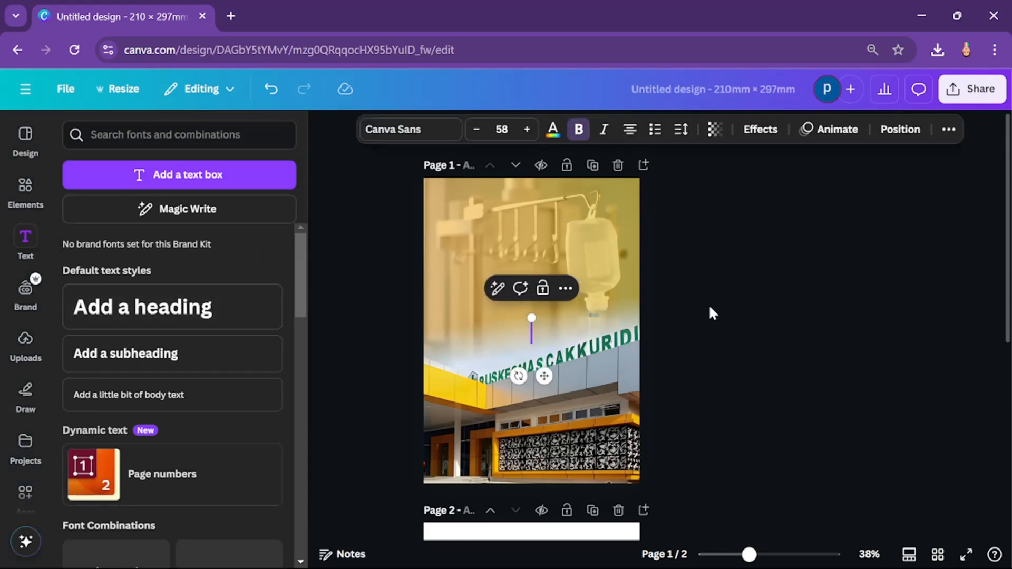
text(BUKU STO)
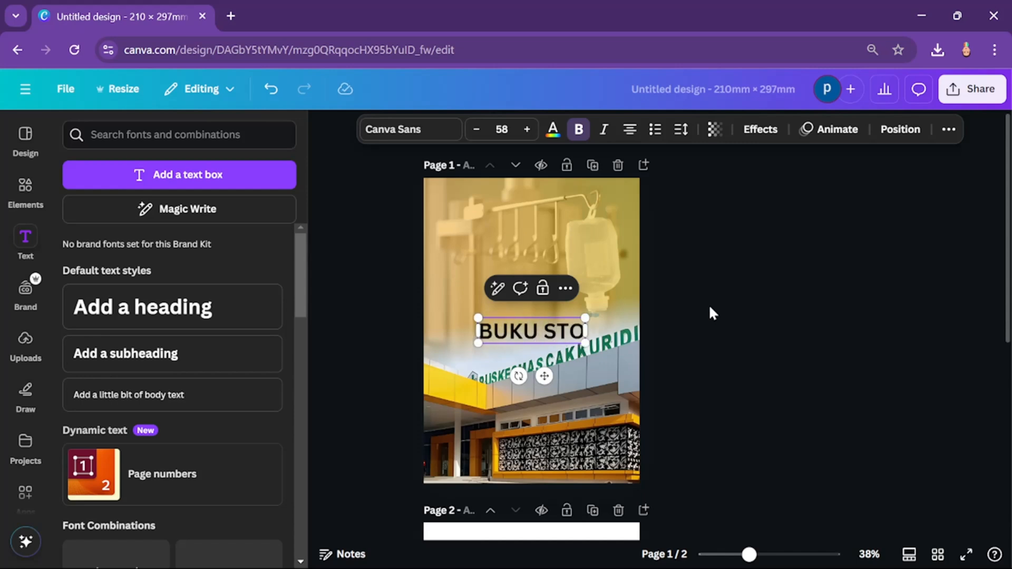
text(K)
click(774, 283)
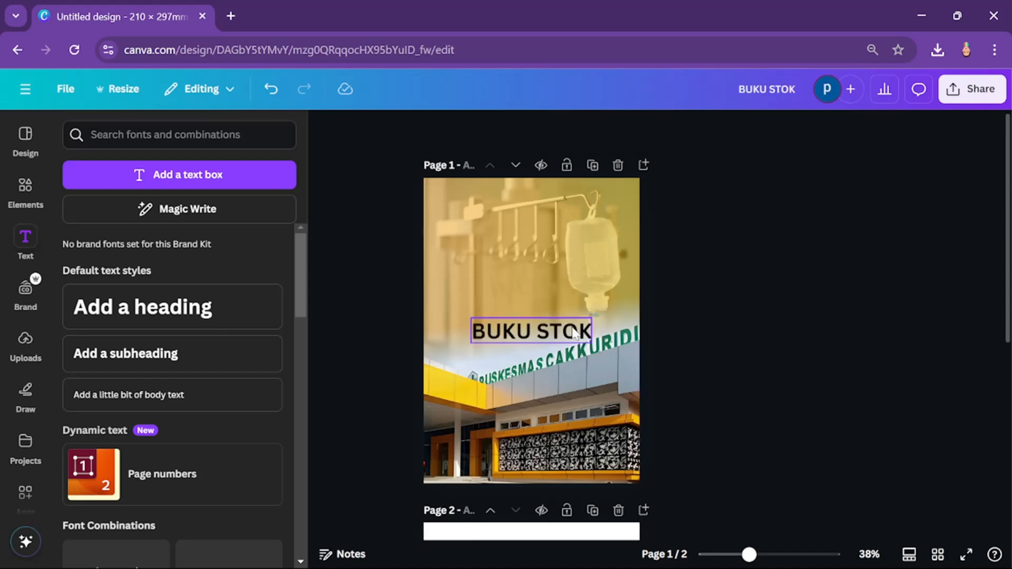
drag(573, 333, 546, 232)
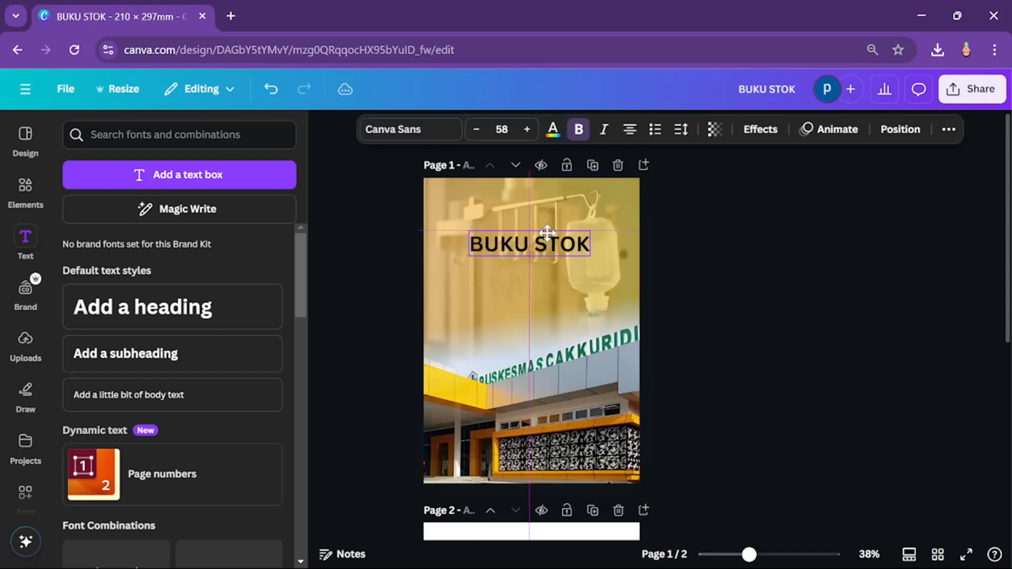
click(709, 252)
Step: Change the BUKU STOK heading's font to Poppins and make it bold
click(529, 243)
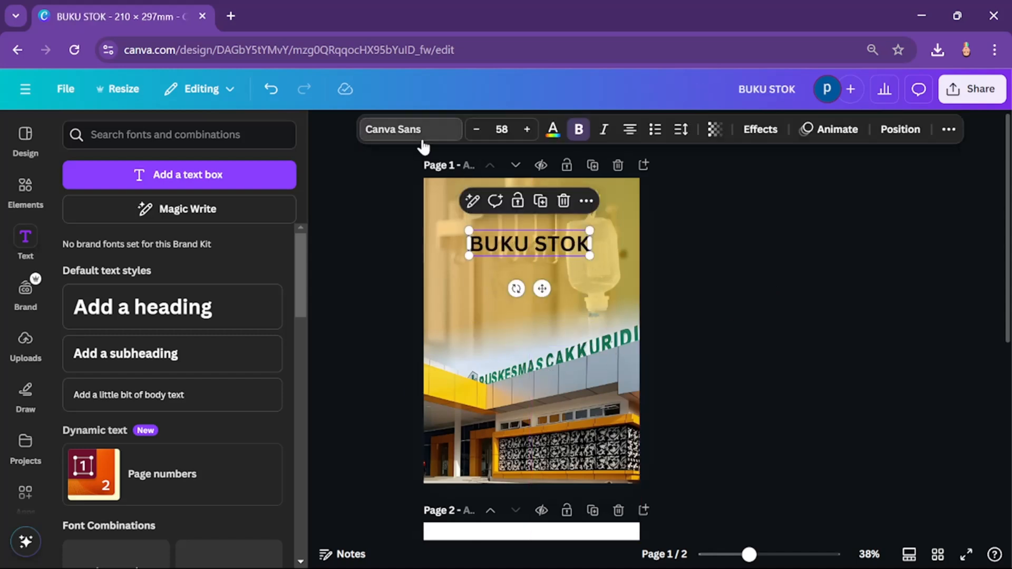
click(411, 129)
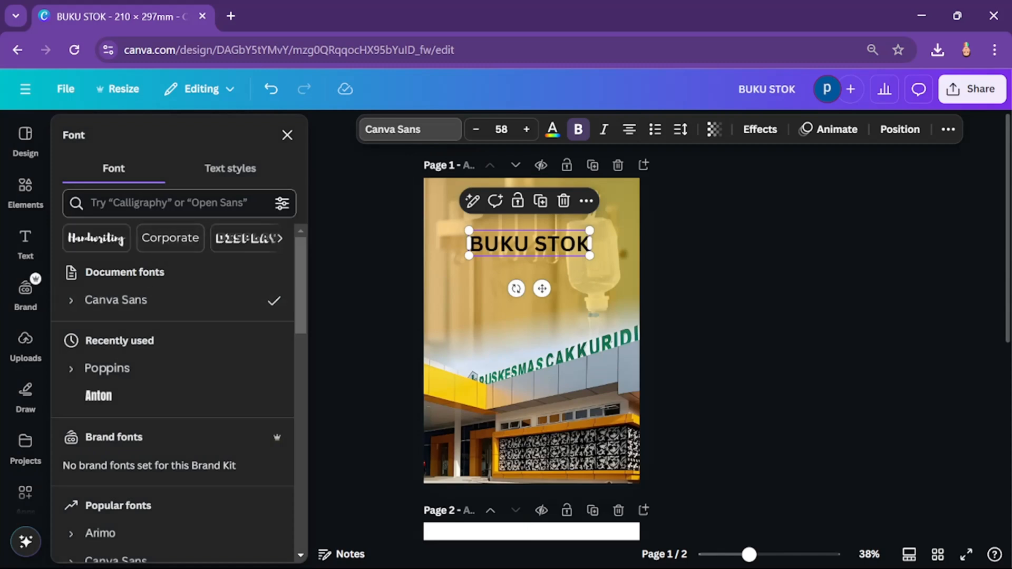
click(98, 397)
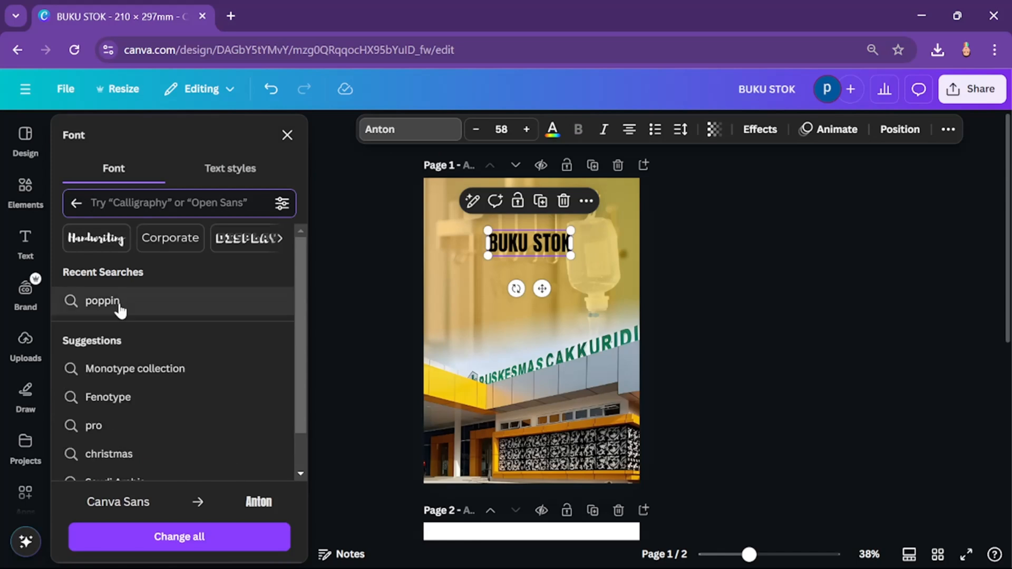
click(118, 303)
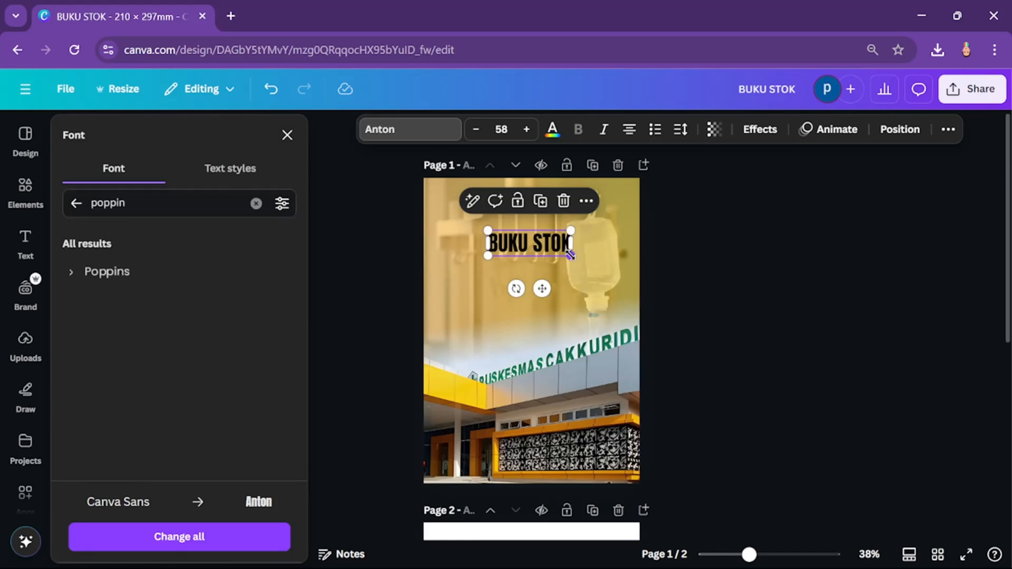
click(131, 270)
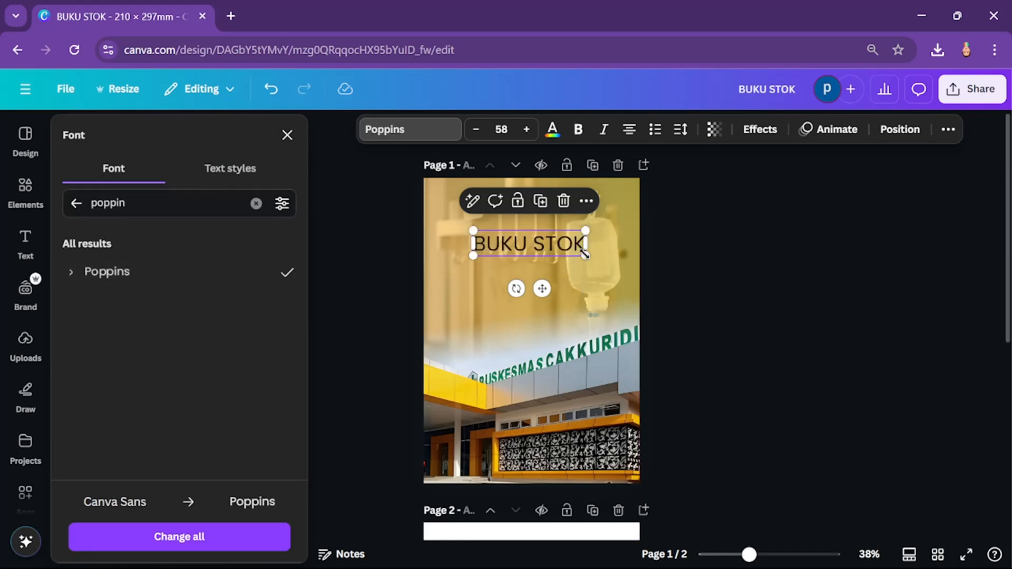
click(578, 129)
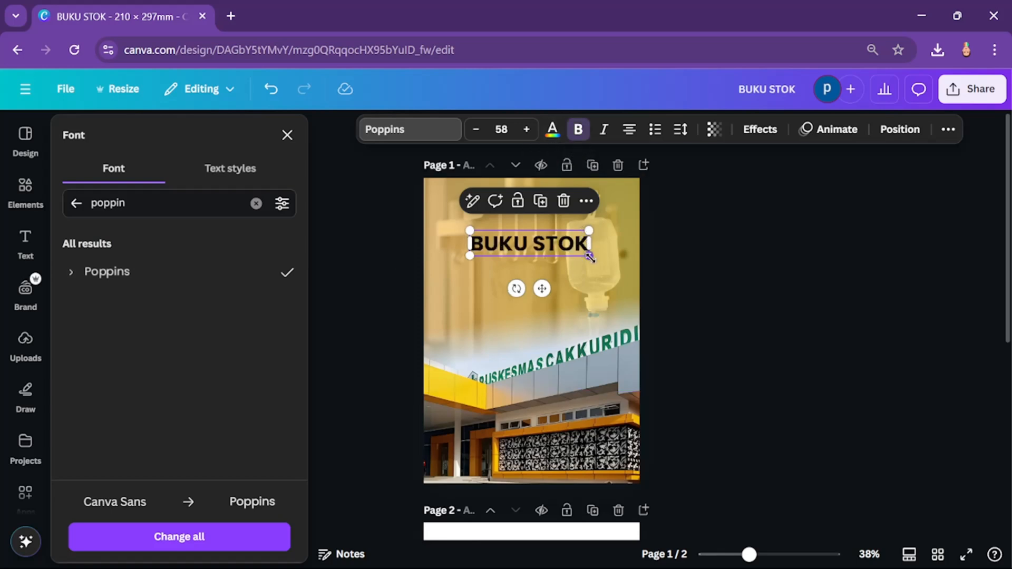
Step: Enlarge the BUKU STOK heading to font size 78.8 and shift it back towards the middle of the page width
drag(589, 257, 636, 268)
drag(548, 246, 534, 248)
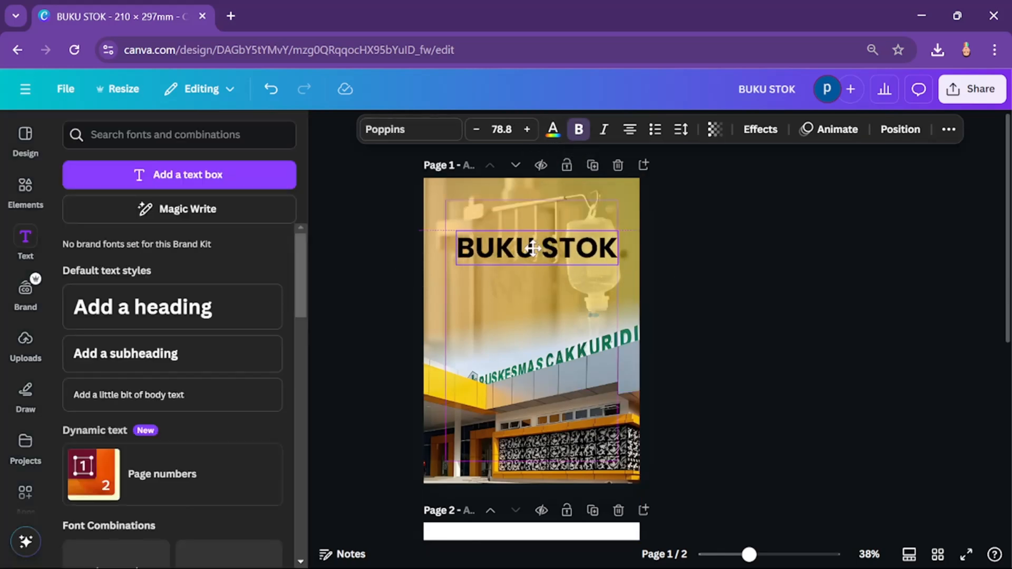
click(784, 287)
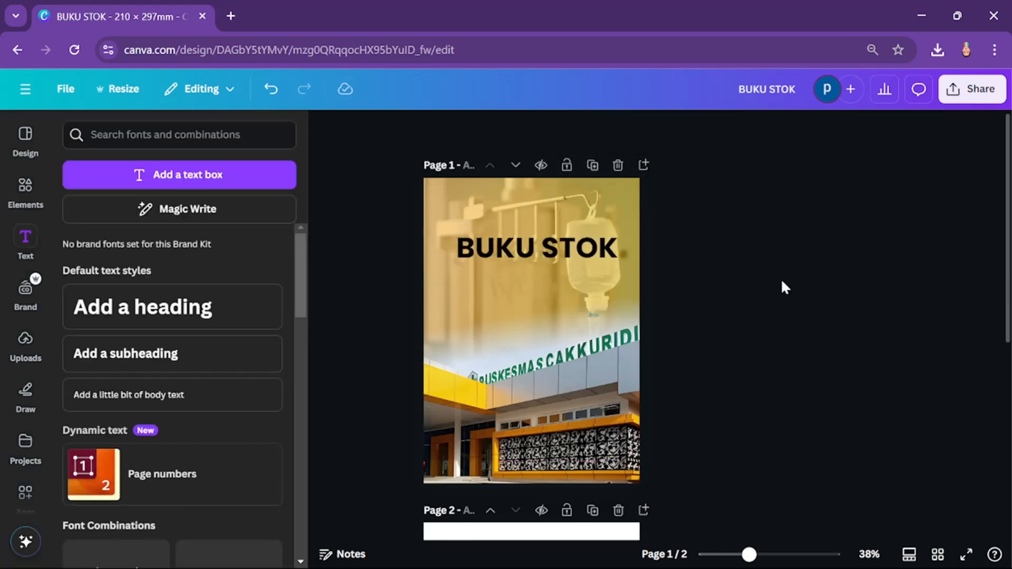
Step: Add a subheading reading "Obat dan BMHP" directly below the BUKU STOK heading
click(592, 254)
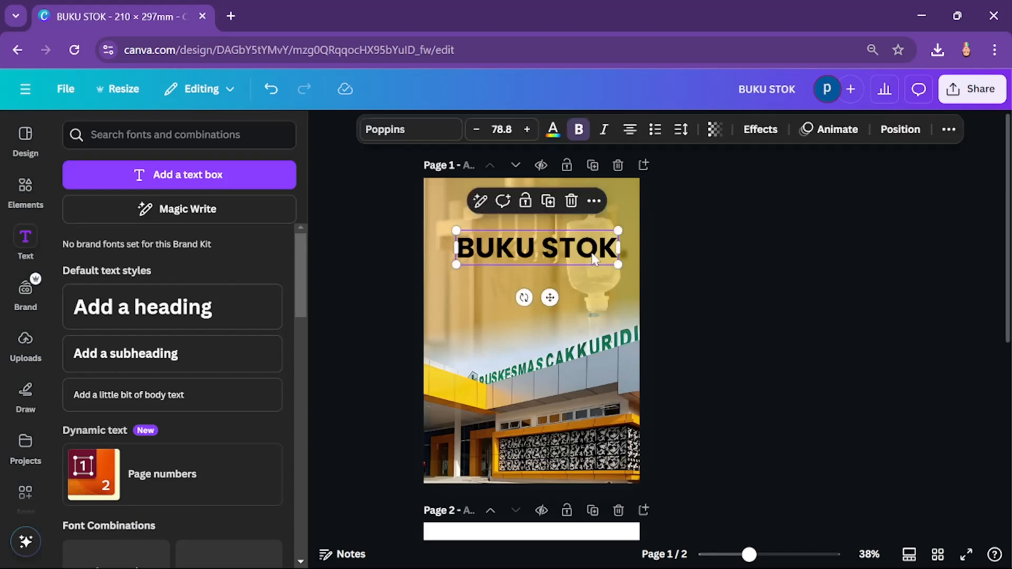
click(199, 361)
click(896, 353)
click(569, 278)
click(565, 279)
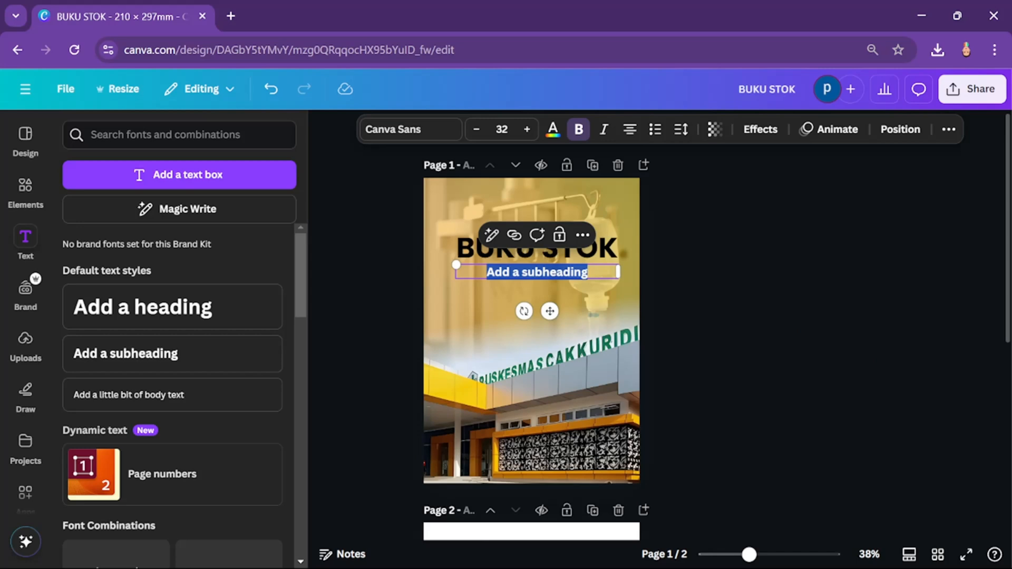
text(o)
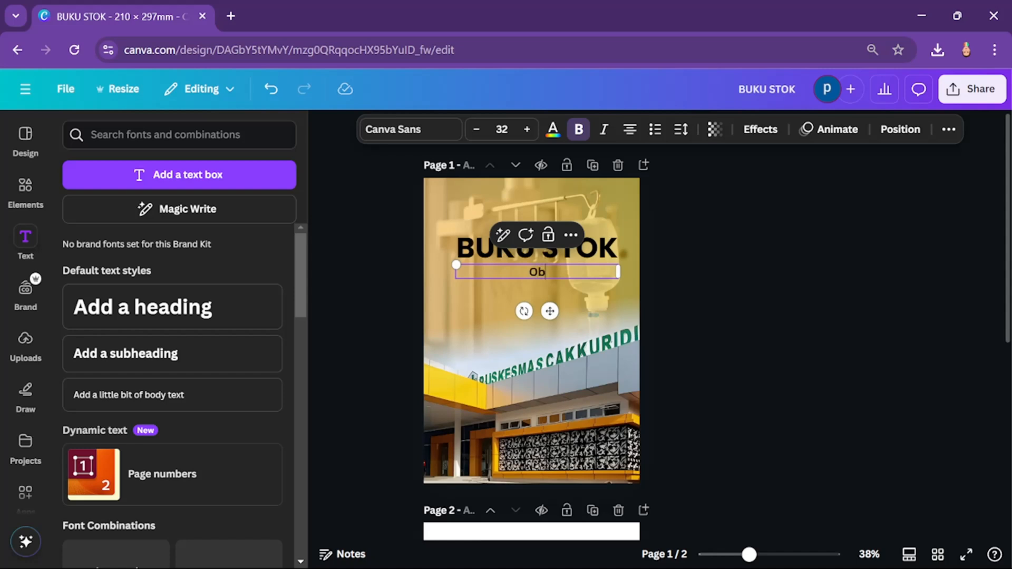
text(bat dan BMHP)
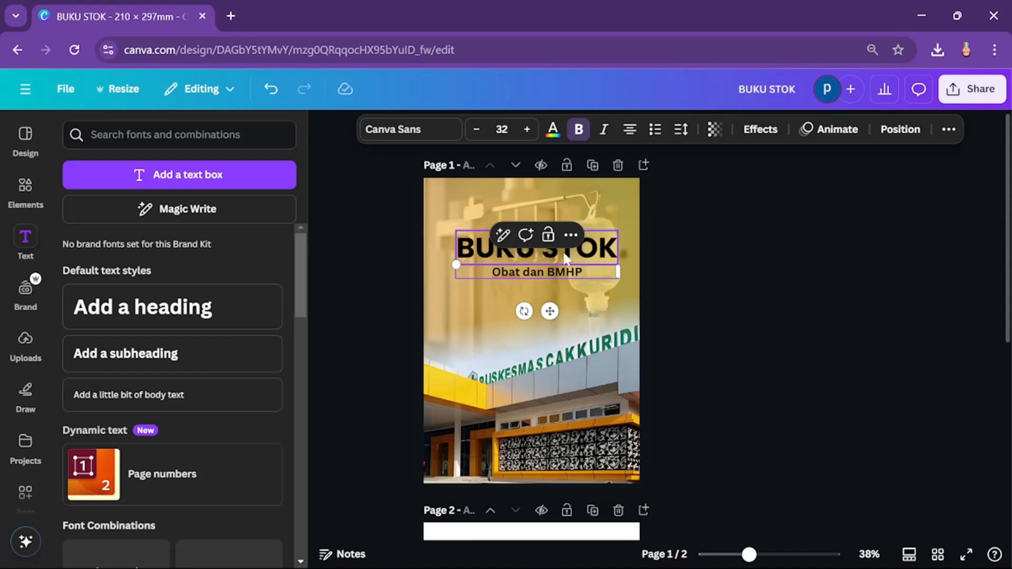
Step: Set the "Obat dan BMHP" subheading's font size to 41 and move it up closer to the heading
key(ctrl+a)
click(528, 129)
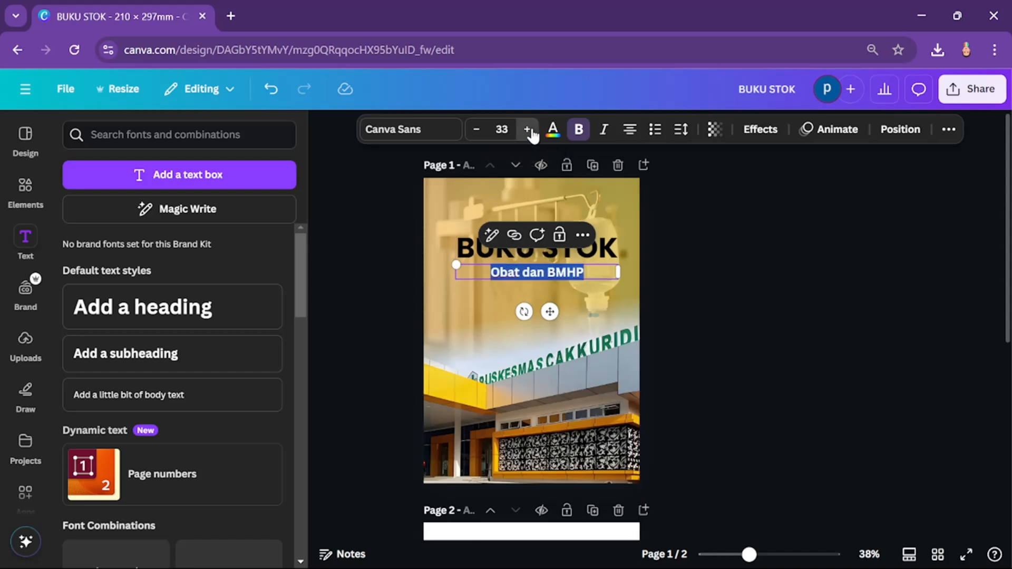
click(528, 130)
click(528, 129)
click(528, 130)
click(528, 129)
click(528, 130)
click(528, 130)
click(528, 129)
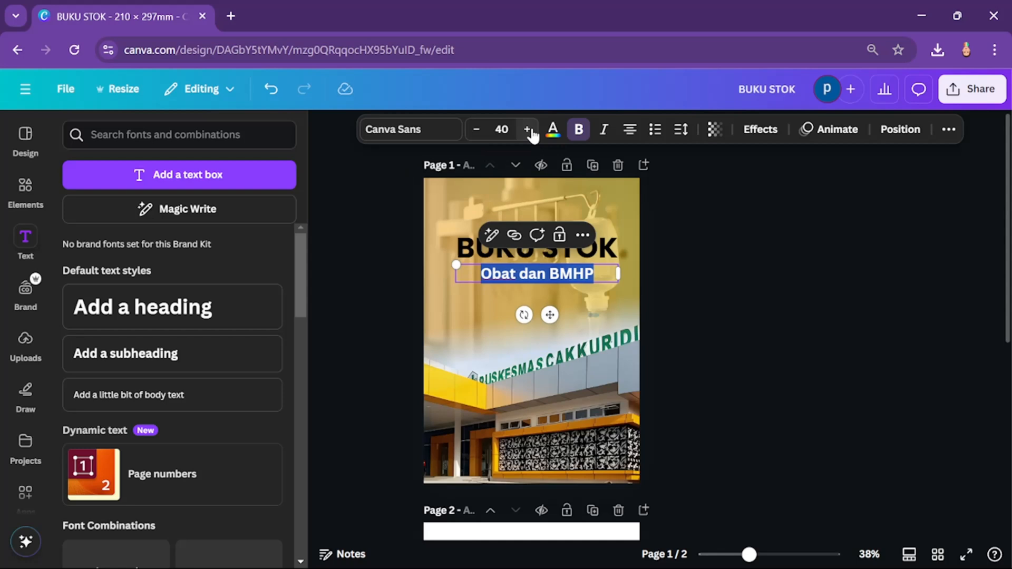
click(528, 129)
click(713, 326)
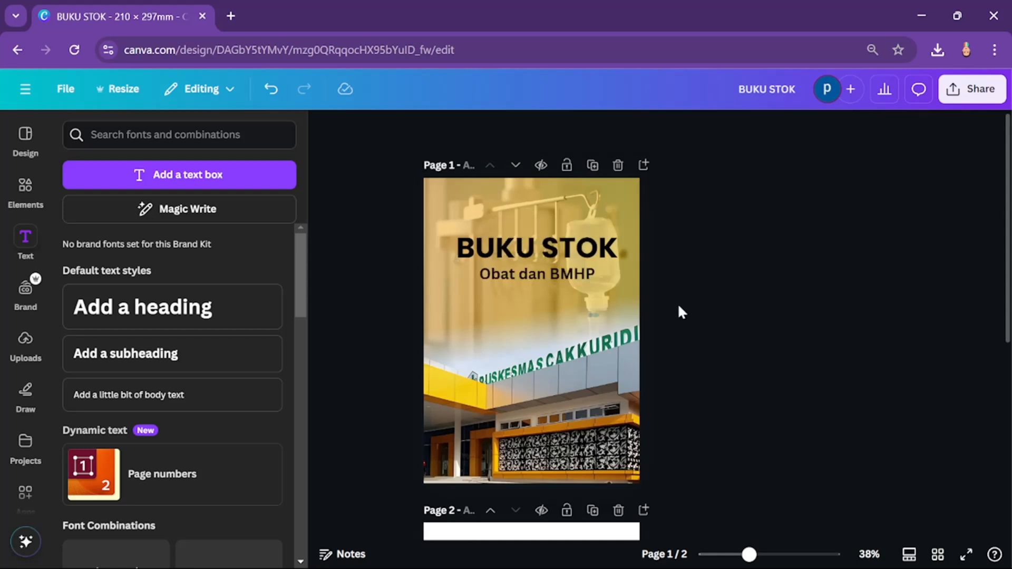
click(568, 276)
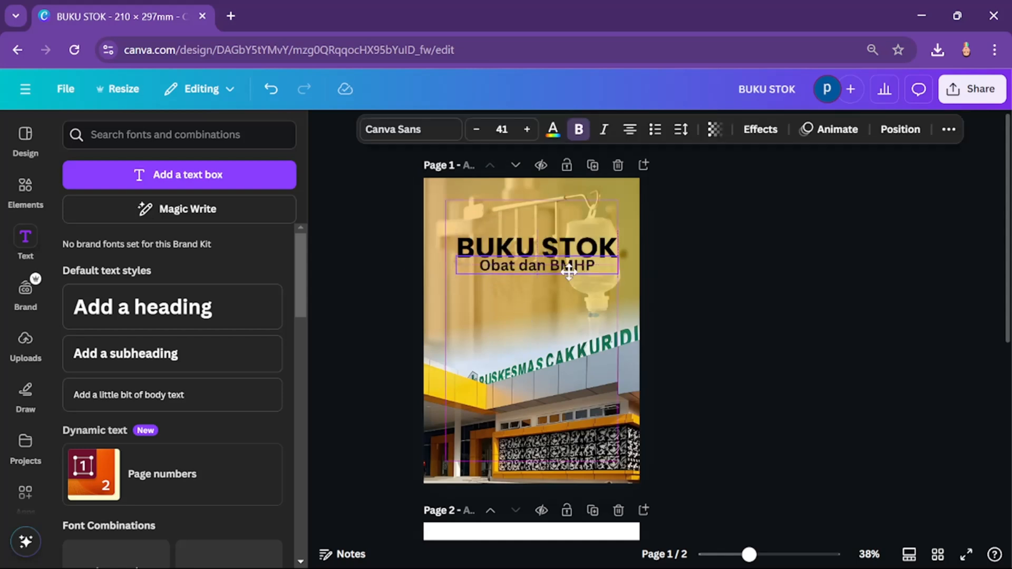
click(739, 291)
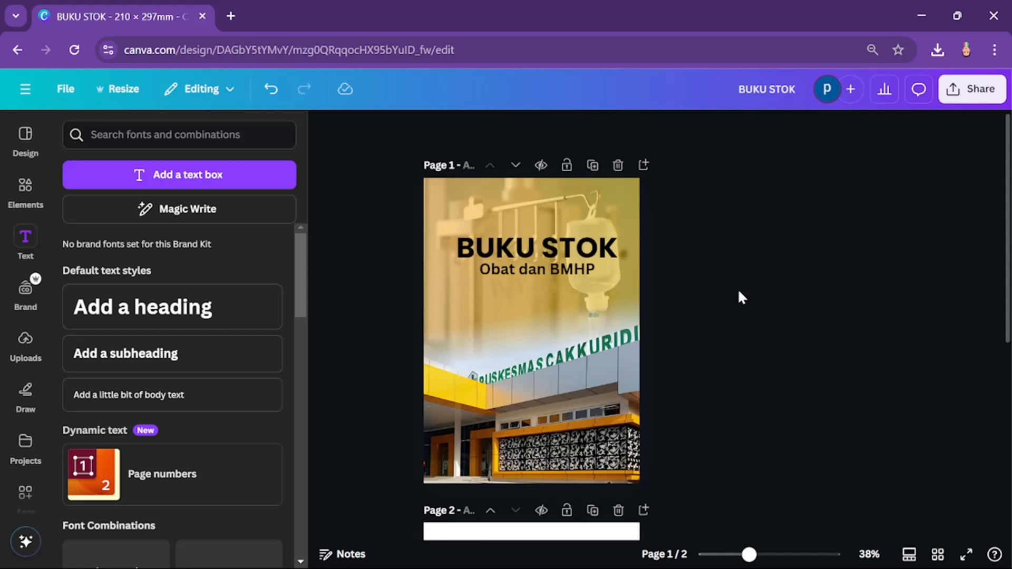
click(548, 242)
scroll(673, 340, down, 4)
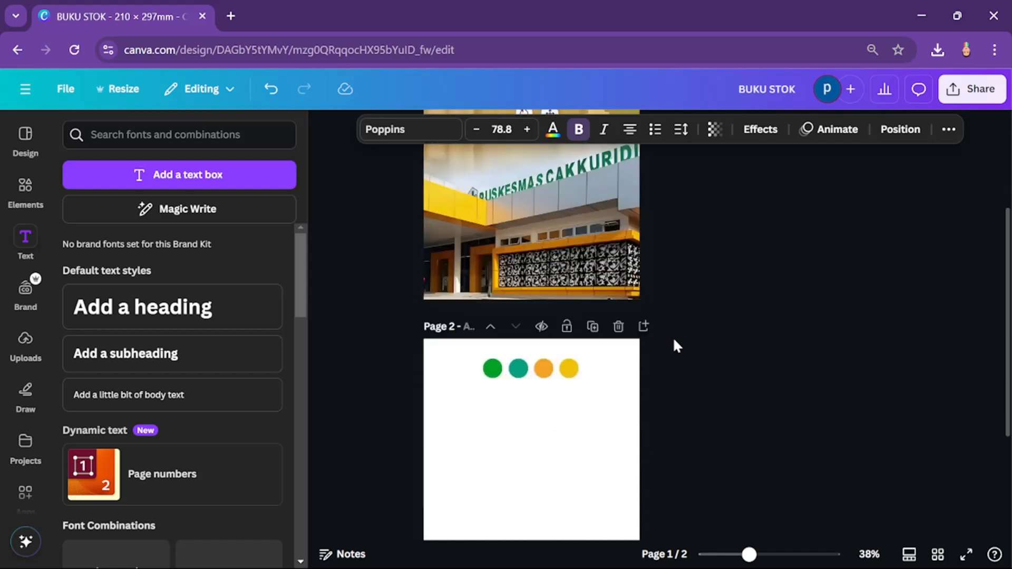
scroll(675, 342, up, 2)
scroll(673, 341, up, 3)
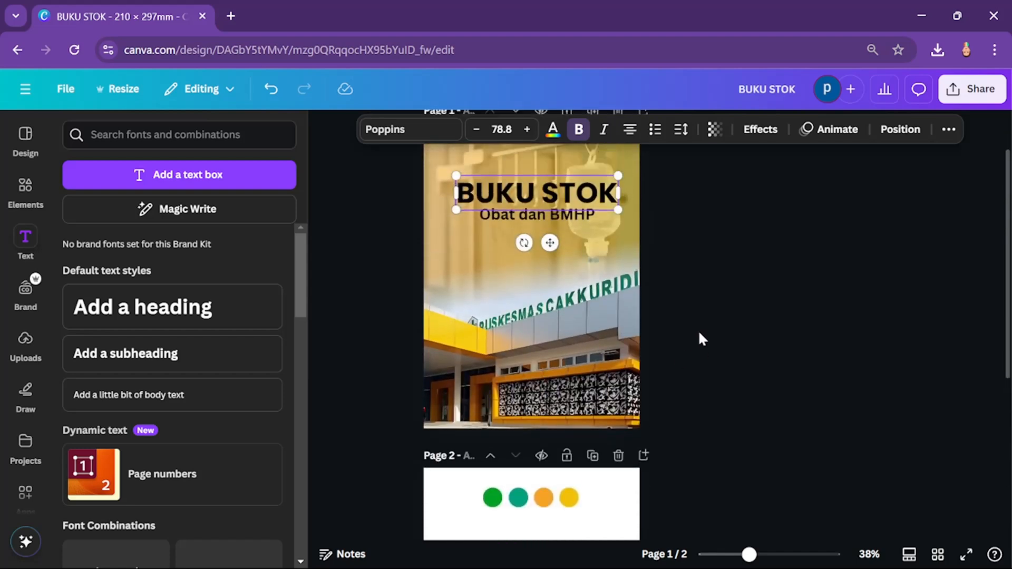
click(699, 334)
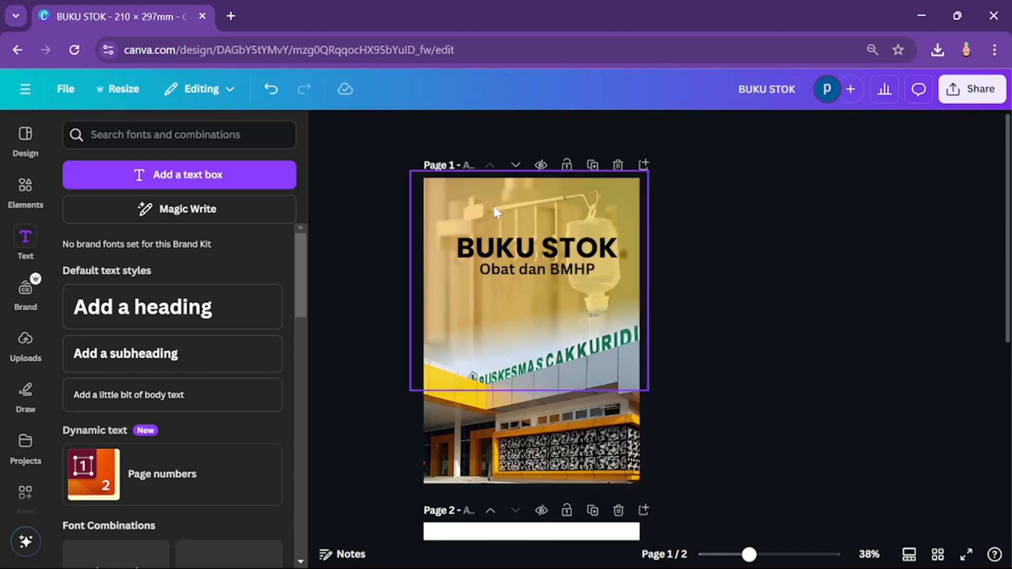
click(23, 193)
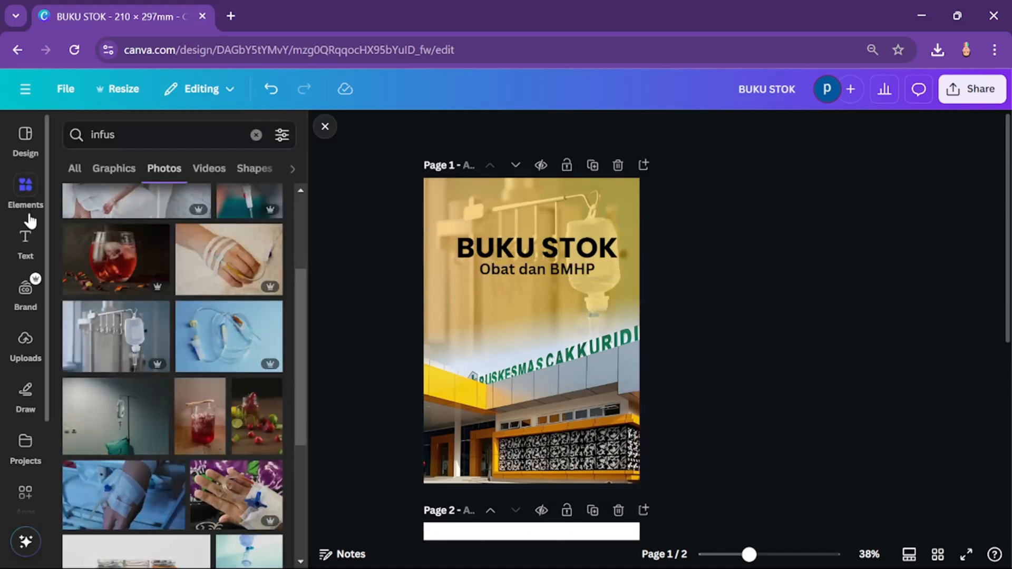
Step: Group the heading with its subheading and move the group slightly down, centred across the page width
click(497, 270)
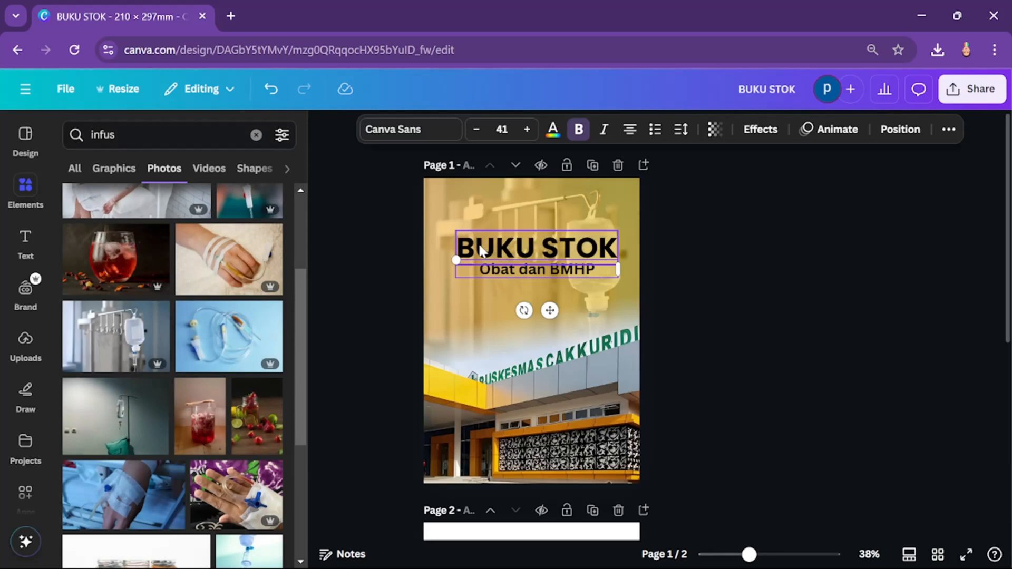
shift+click(482, 252)
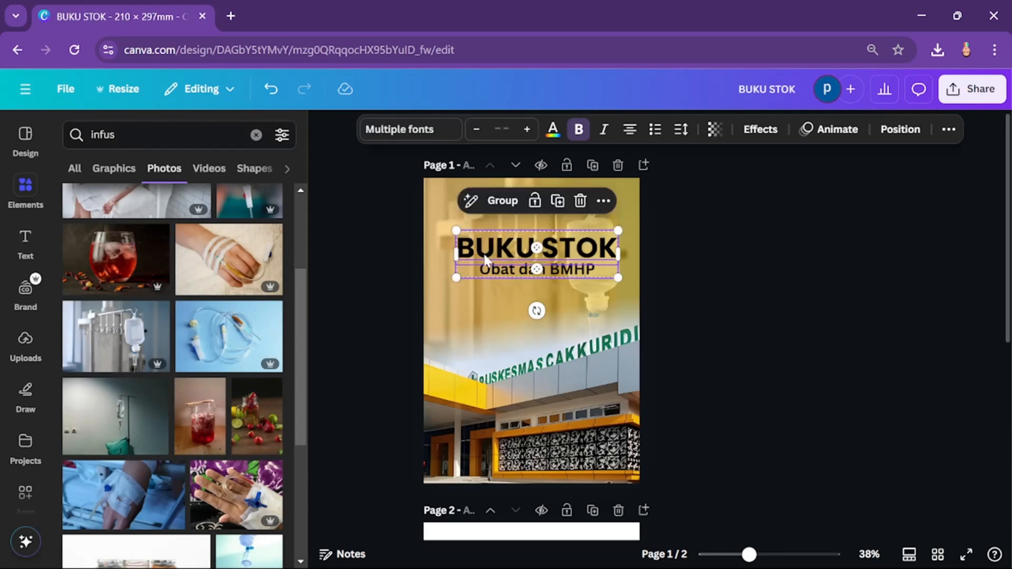
click(502, 201)
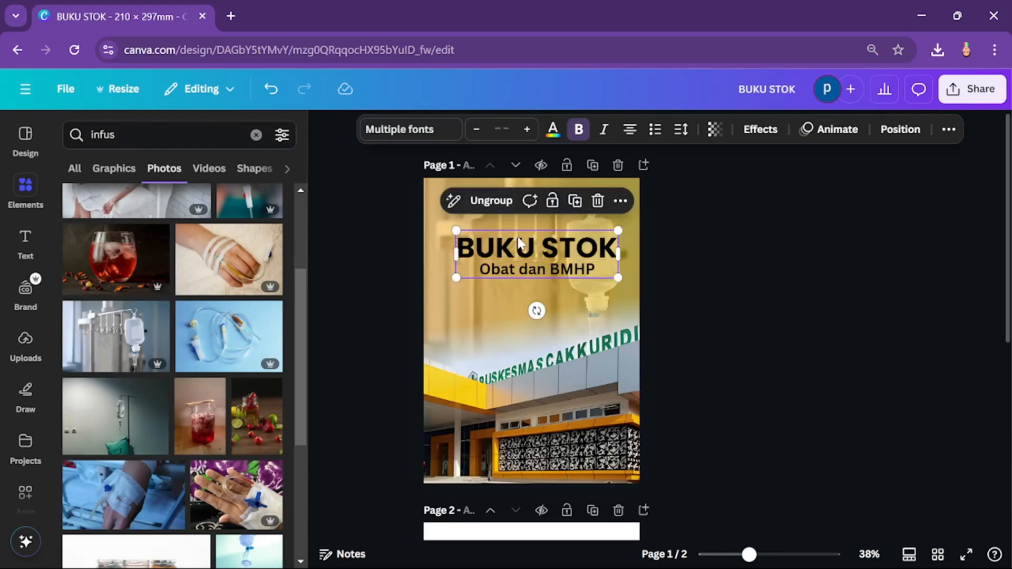
drag(477, 277, 510, 271)
drag(573, 289, 574, 277)
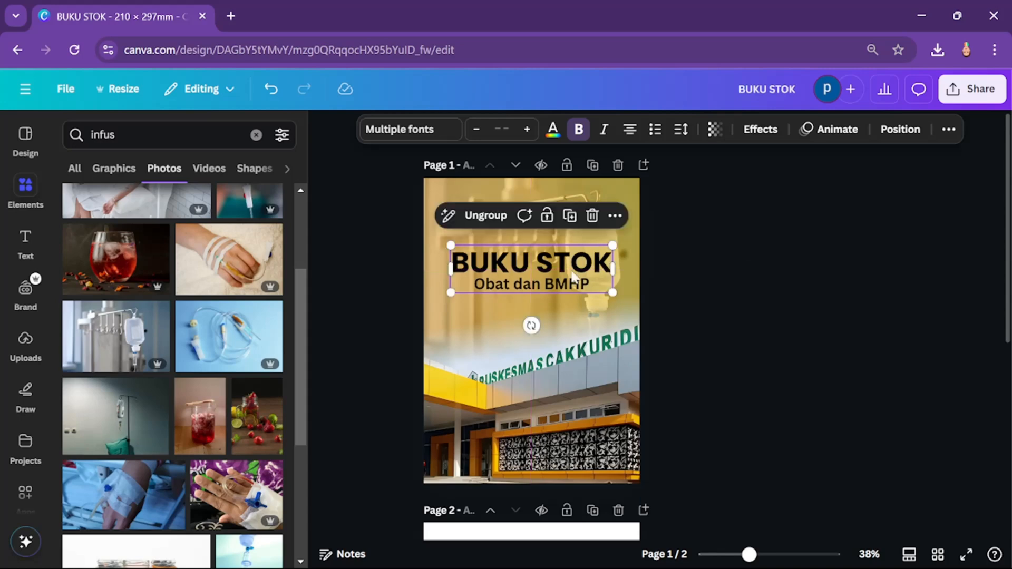
click(732, 276)
Step: Add the uploaded Soppeng emblem to page 1, shrink it to under half its size, and move it to the page's upper-right corner
click(37, 337)
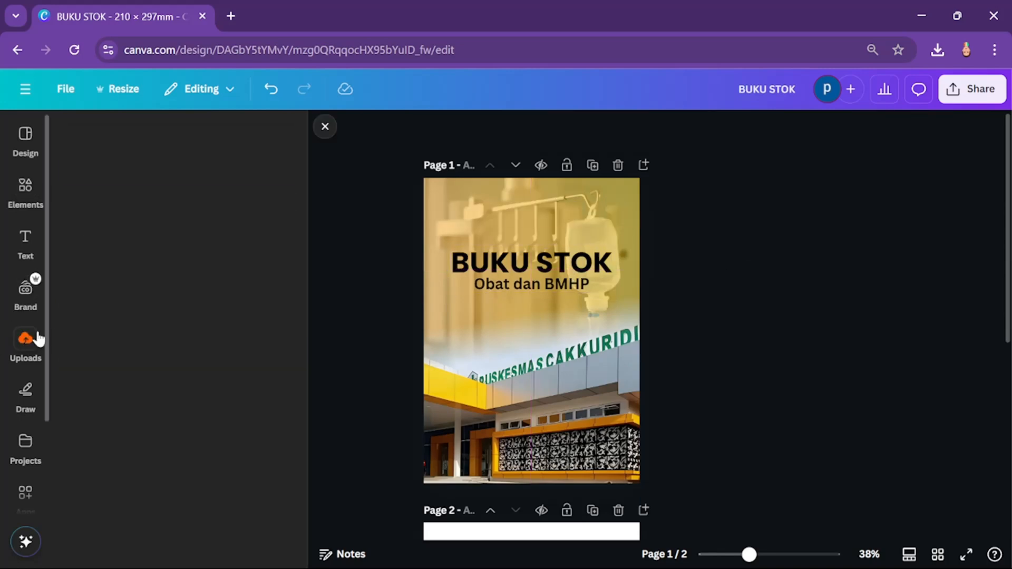
click(114, 538)
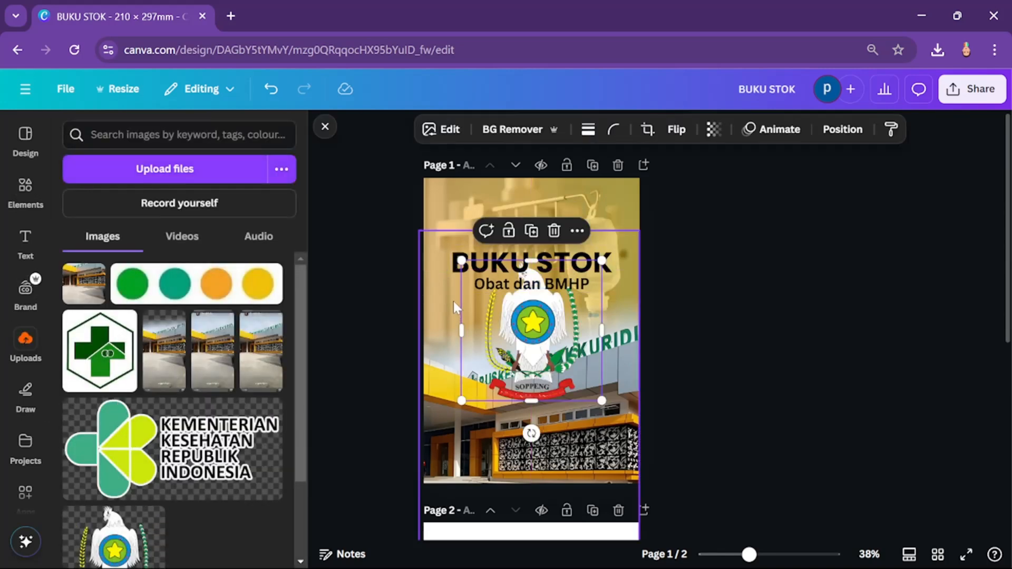
drag(461, 260, 538, 336)
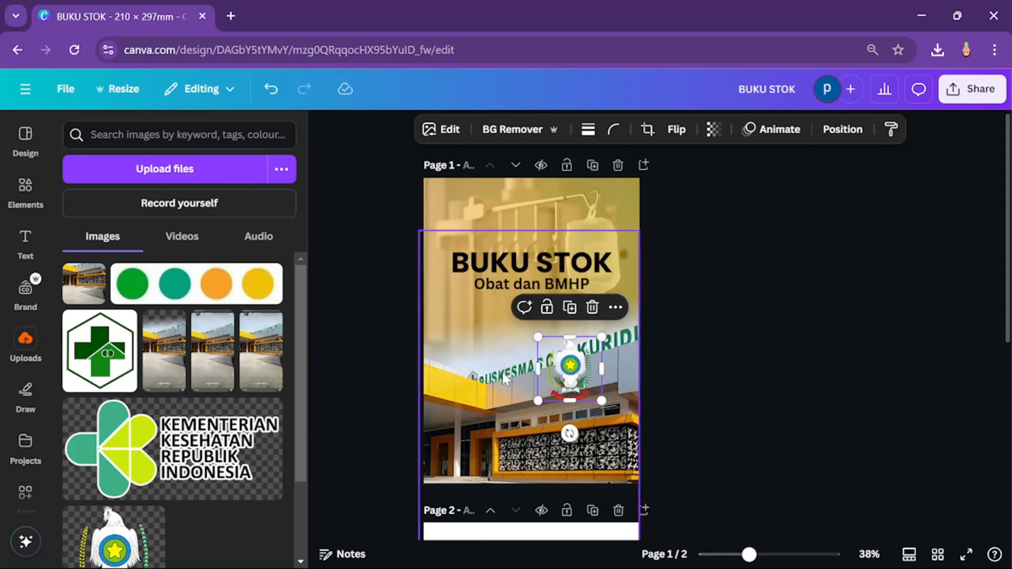
drag(568, 371, 607, 216)
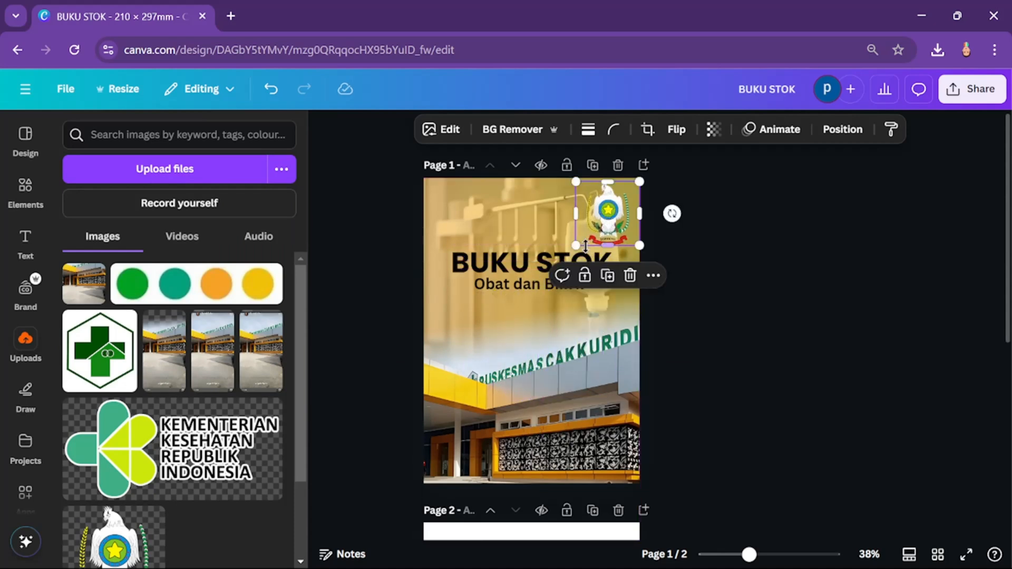
Step: Shrink the Soppeng emblem slightly and add the Kementerian Kesehatan logo, scaled down, in page 1's upper-left corner
drag(577, 246, 607, 210)
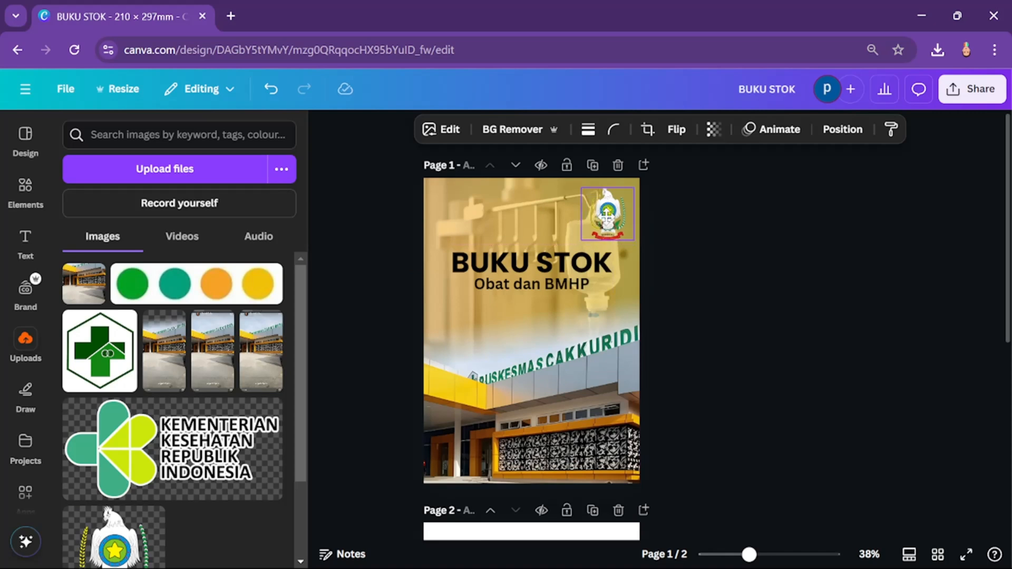
click(673, 223)
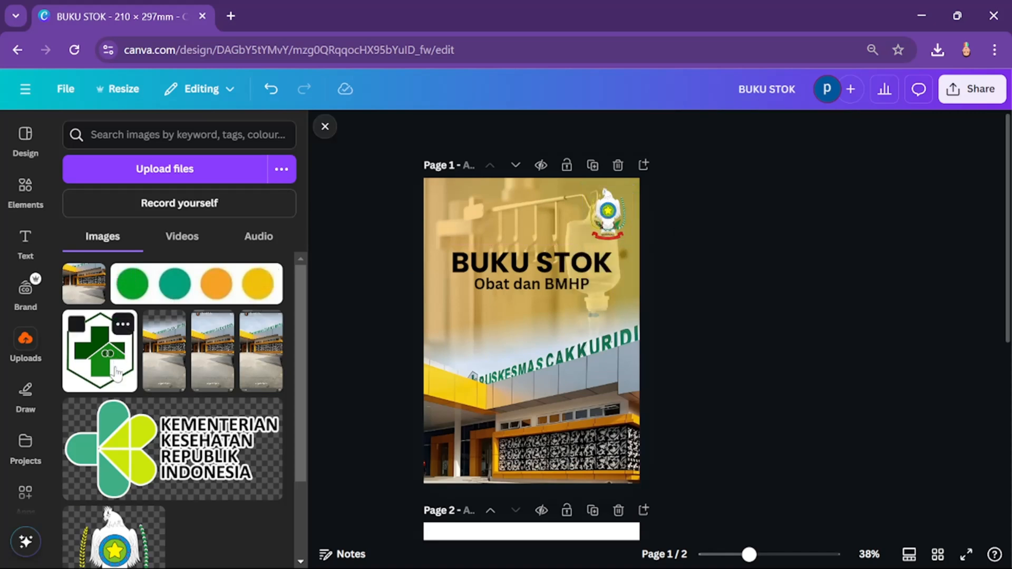
click(173, 463)
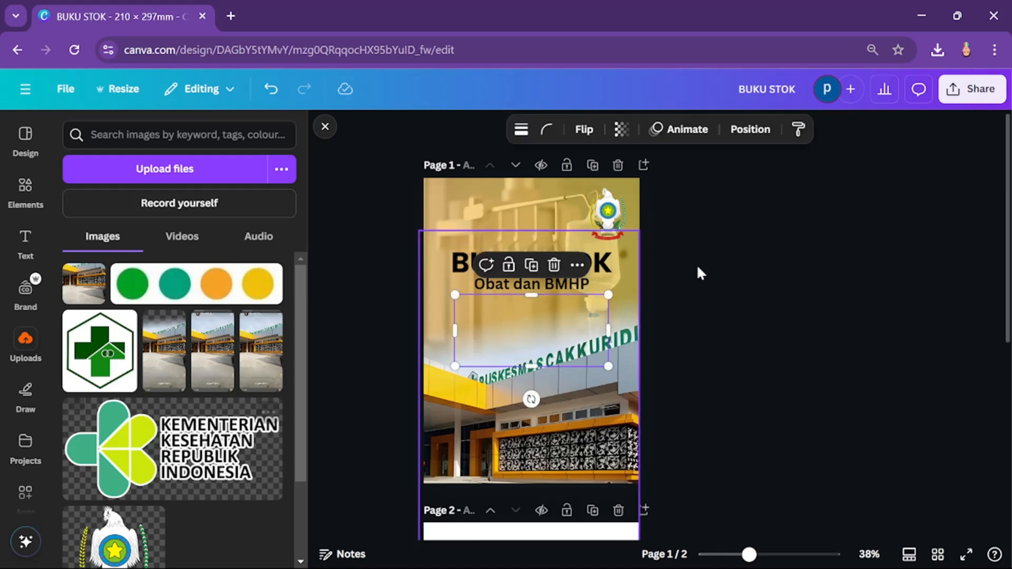
drag(611, 285, 461, 194)
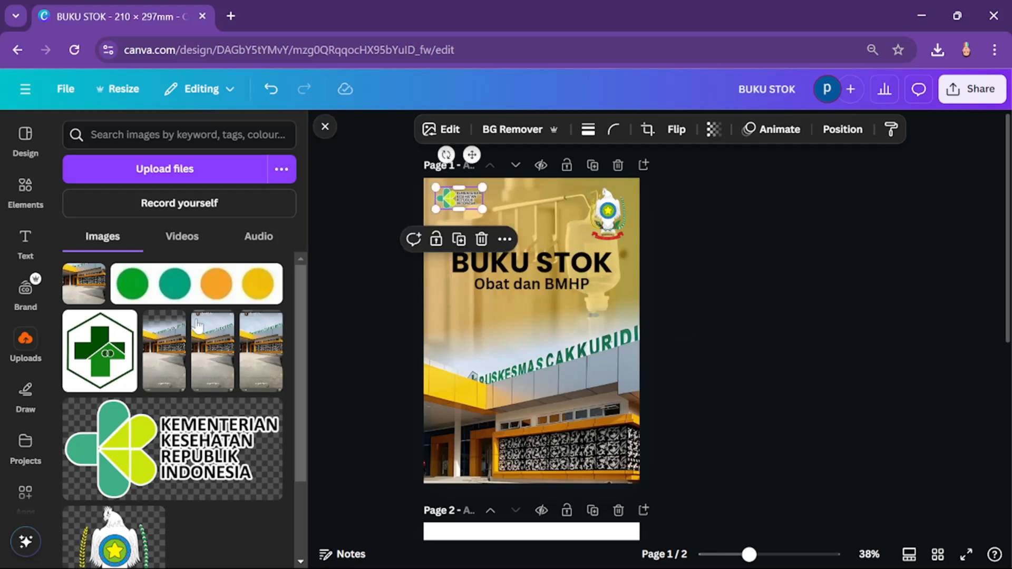
Step: Add the uploaded green cross hexagon logo to page 1 and remove its background
click(108, 347)
drag(518, 358, 490, 268)
click(513, 129)
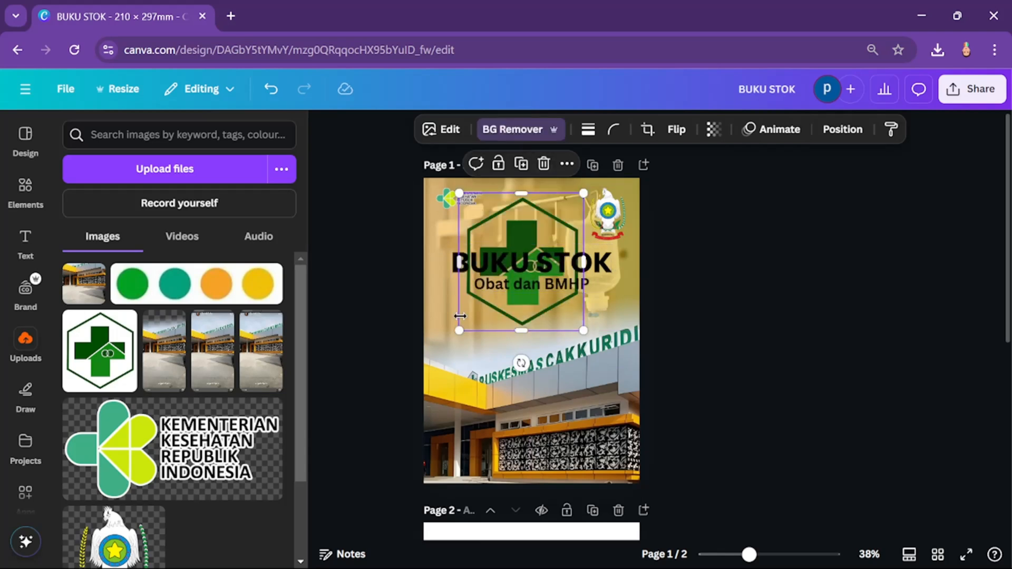
Step: Shrink the green cross logo to roughly the Kementerian Kesehatan logo's height and place it directly to the right of that logo
drag(454, 334, 504, 239)
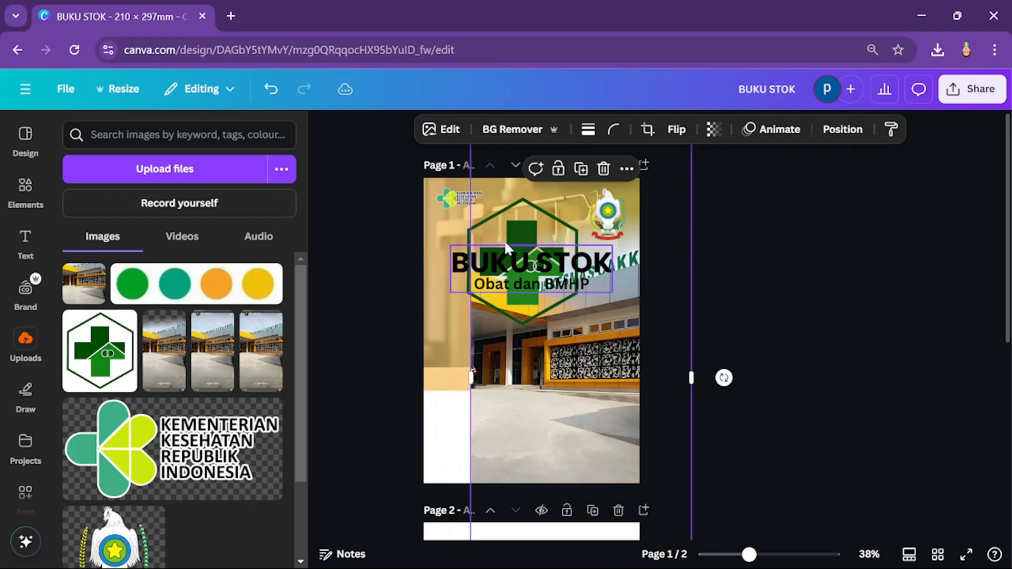
key(ctrl+z)
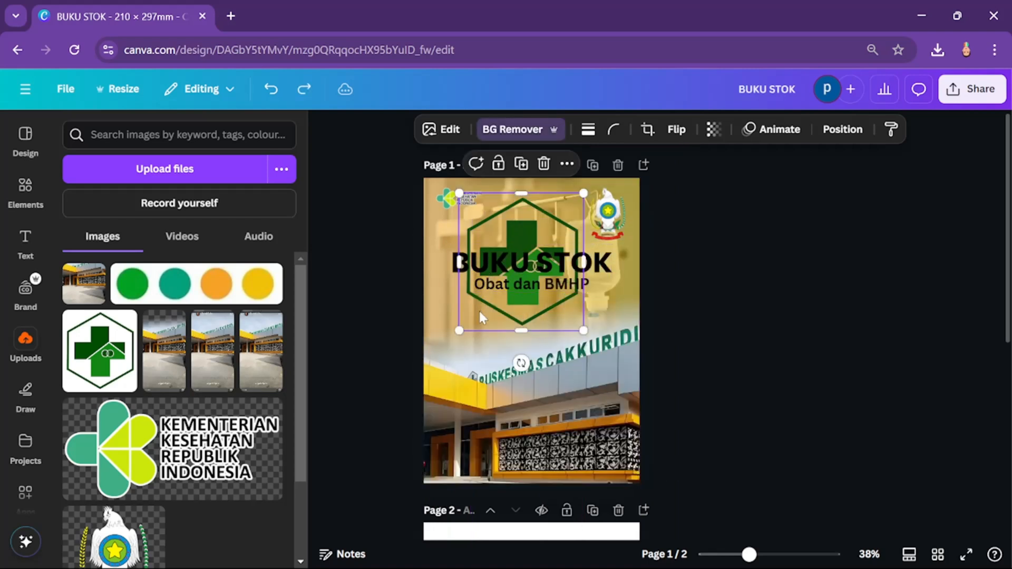
drag(457, 331, 505, 199)
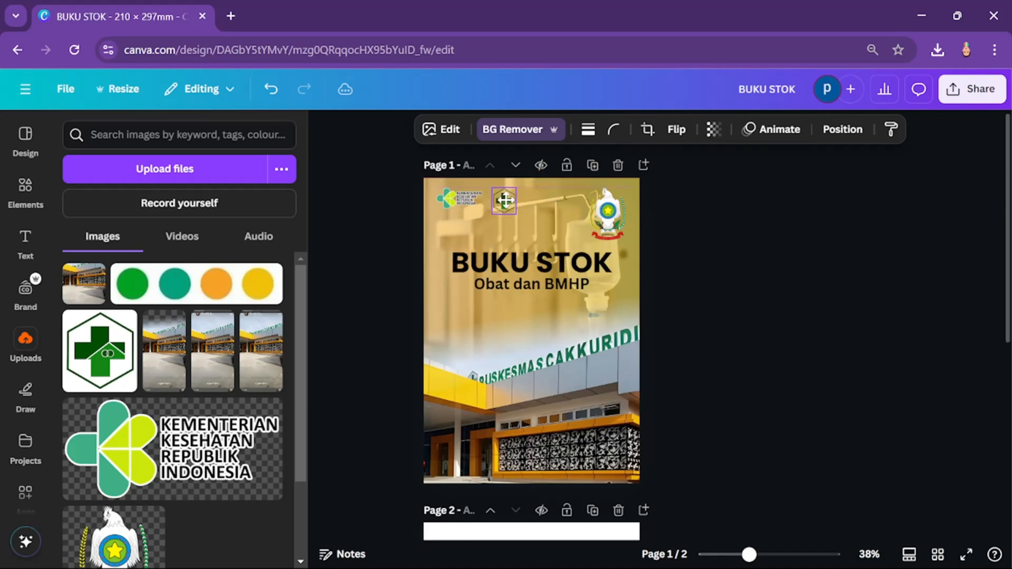
scroll(504, 200, up, 5)
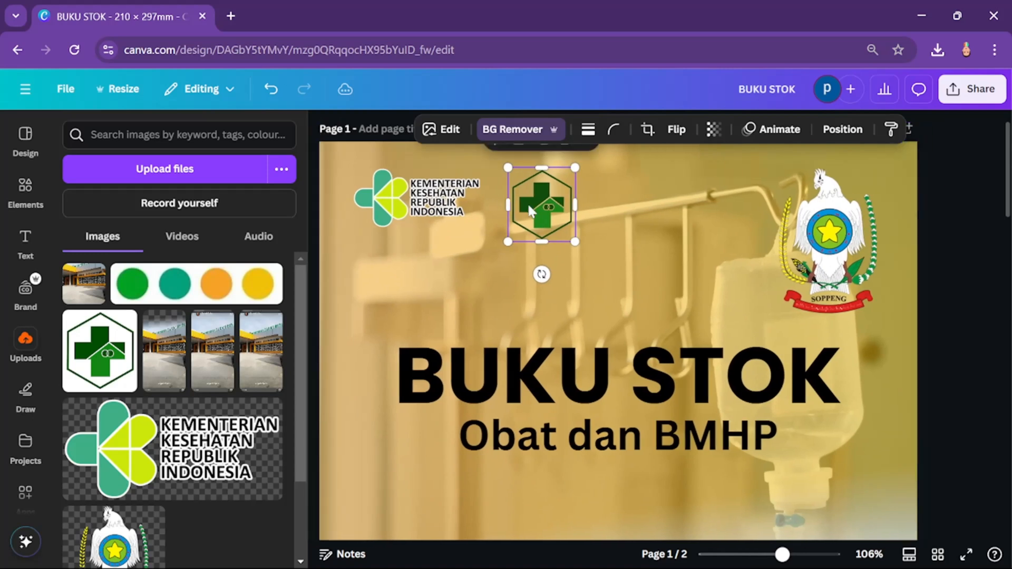
drag(530, 209, 523, 206)
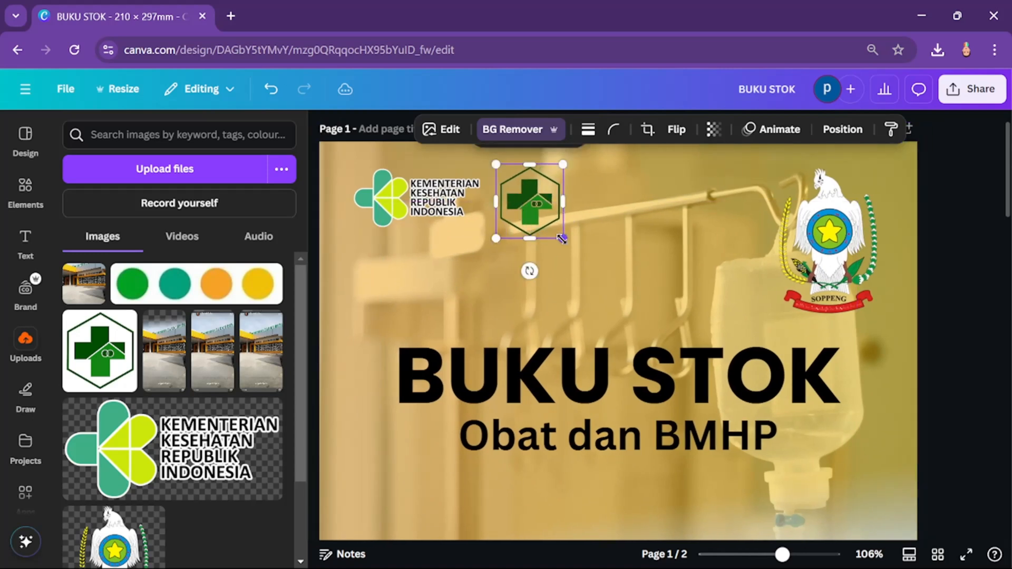
drag(562, 238, 551, 230)
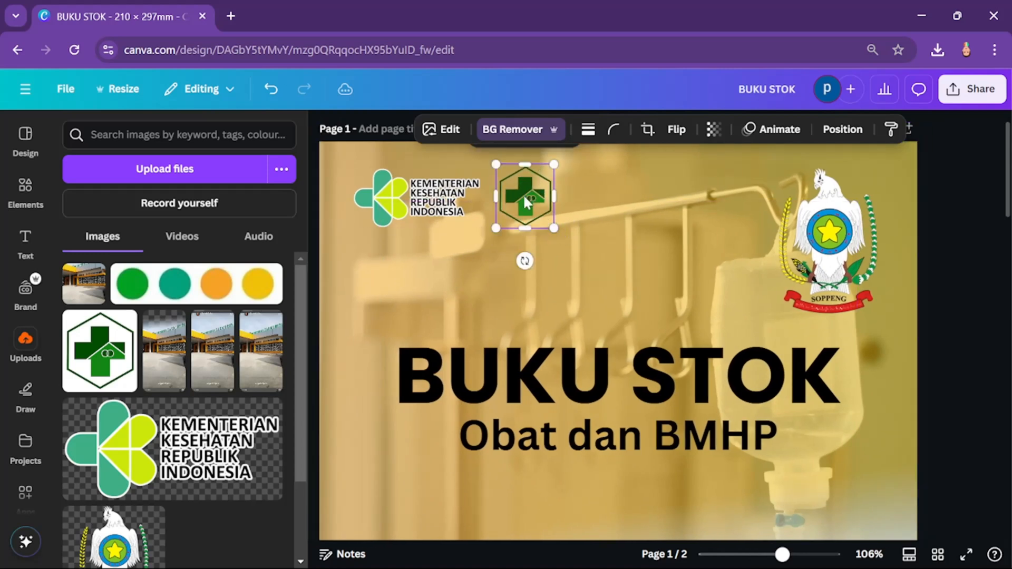
click(522, 194)
scroll(665, 226, down, 3)
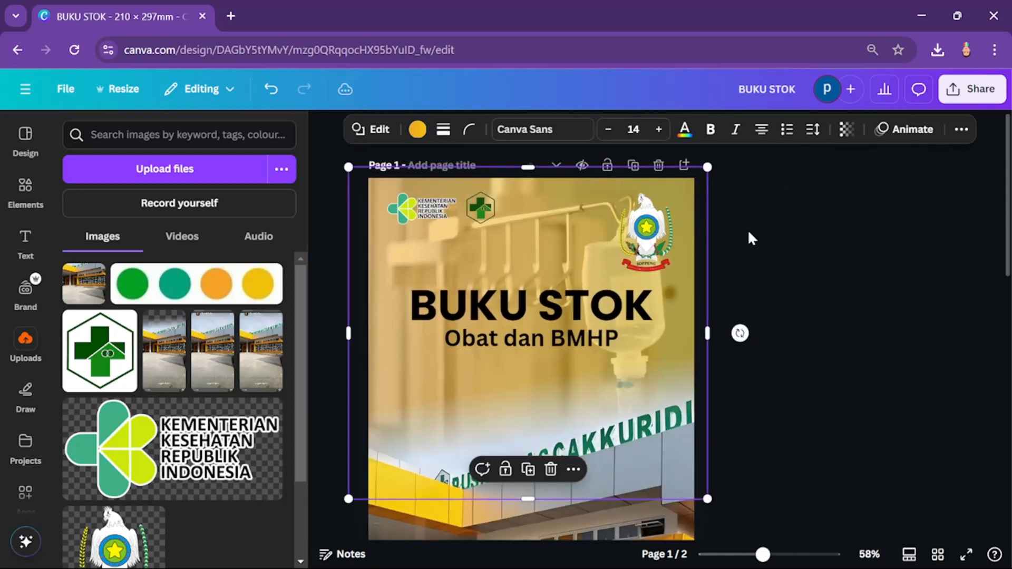
click(759, 239)
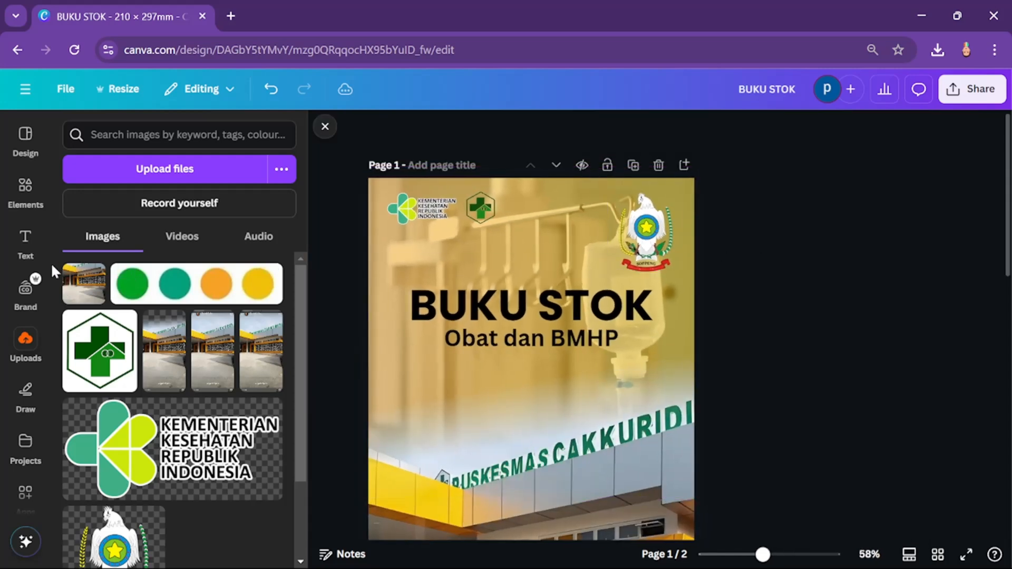
Step: Add a square shape and stretch it into a bar about 99 mm wide over both upper-left logos, overhanging the page's left edge
click(32, 193)
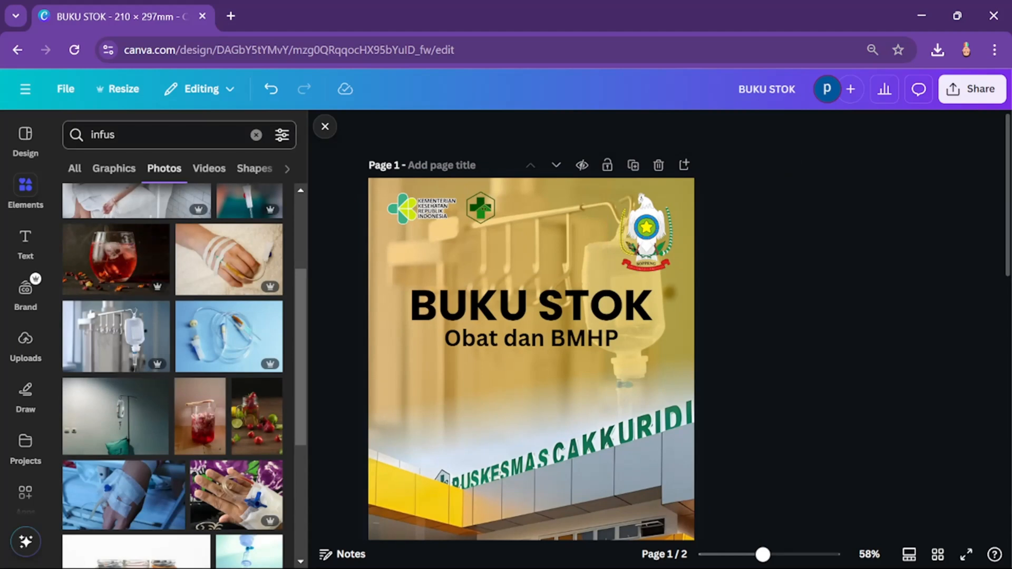
click(256, 135)
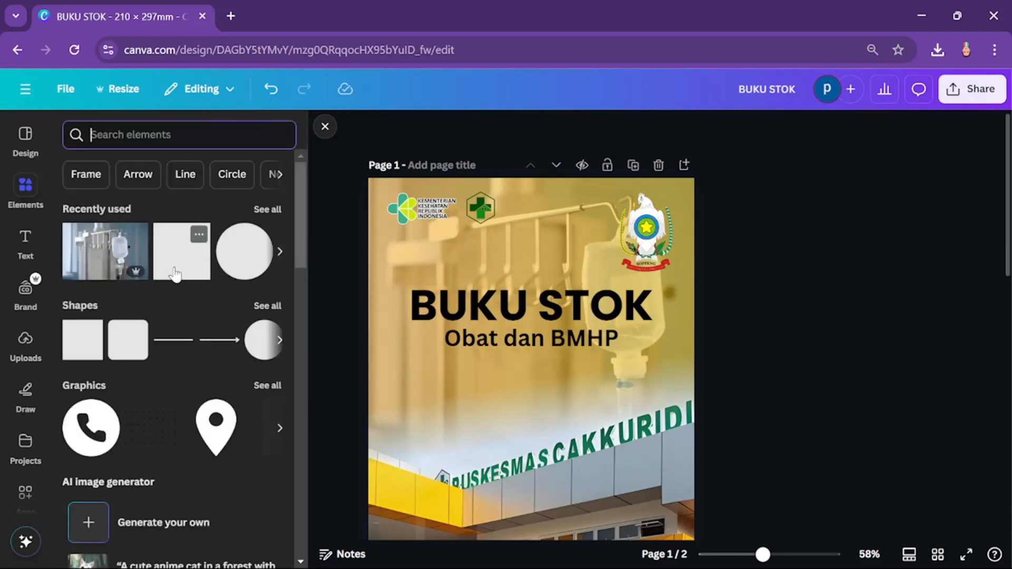
click(160, 270)
drag(537, 400, 404, 193)
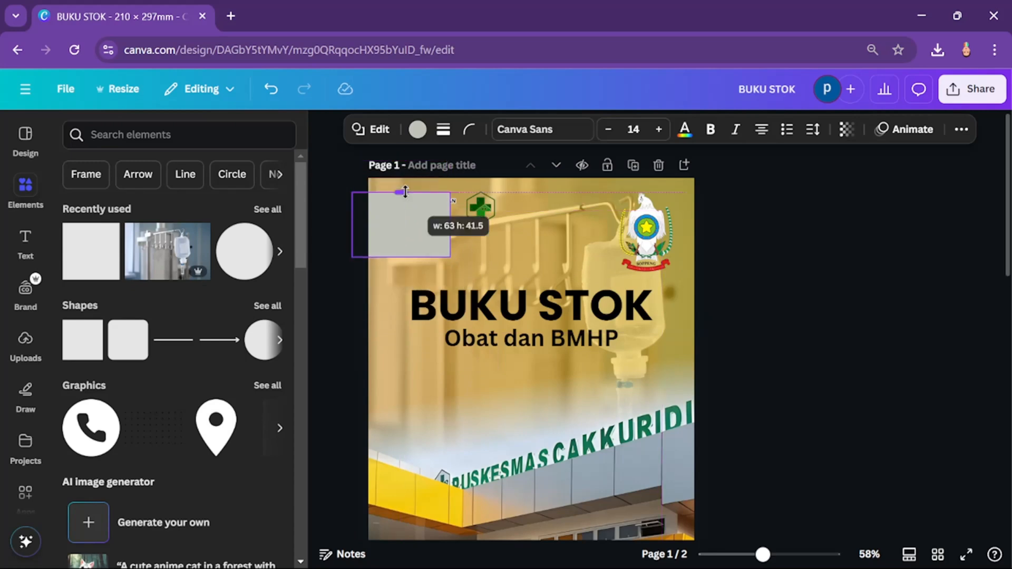
drag(406, 255, 506, 209)
Step: Round the grey bar's corners to nearly the maximum so its end is pill-shaped
click(471, 130)
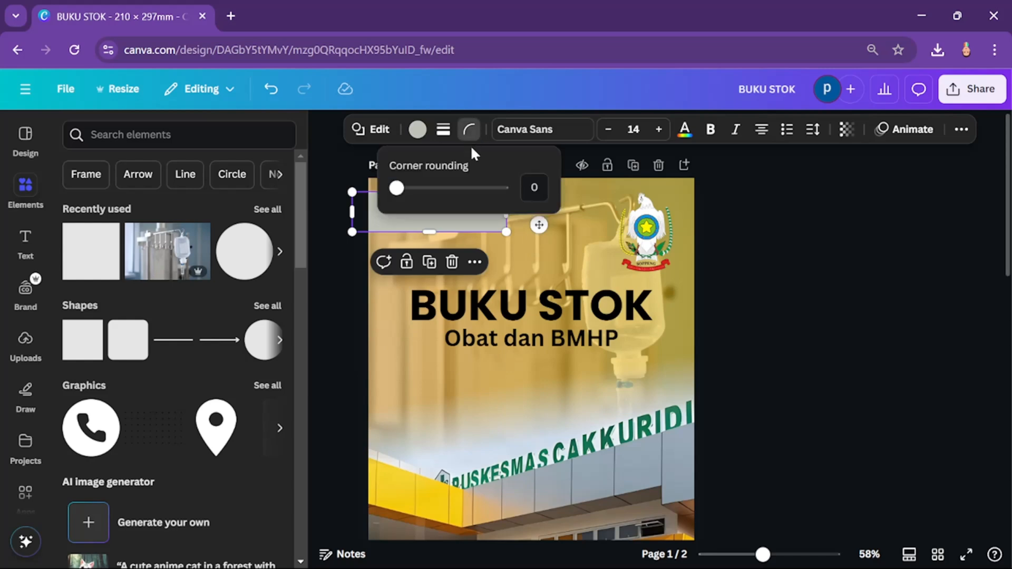
drag(396, 188, 501, 188)
click(805, 277)
click(805, 277)
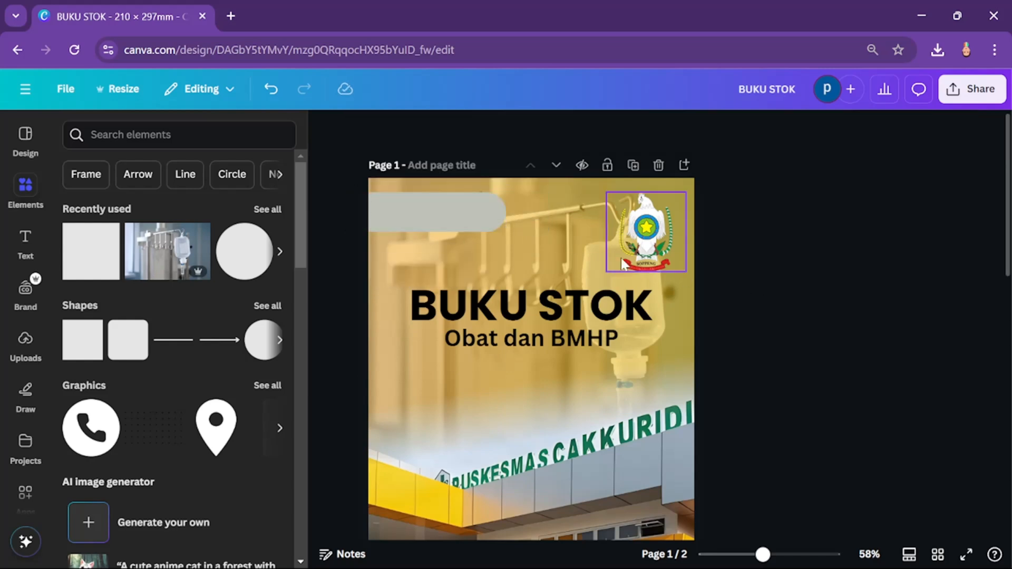
Step: Move the grey bar's layer beneath the green cross and Kementerian Kesehatan logos
click(434, 211)
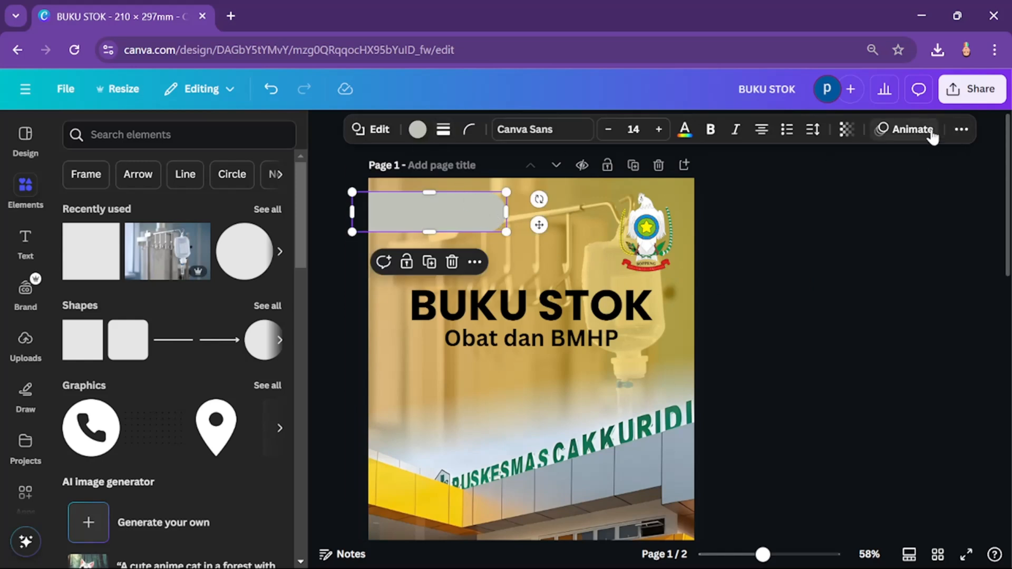
click(960, 132)
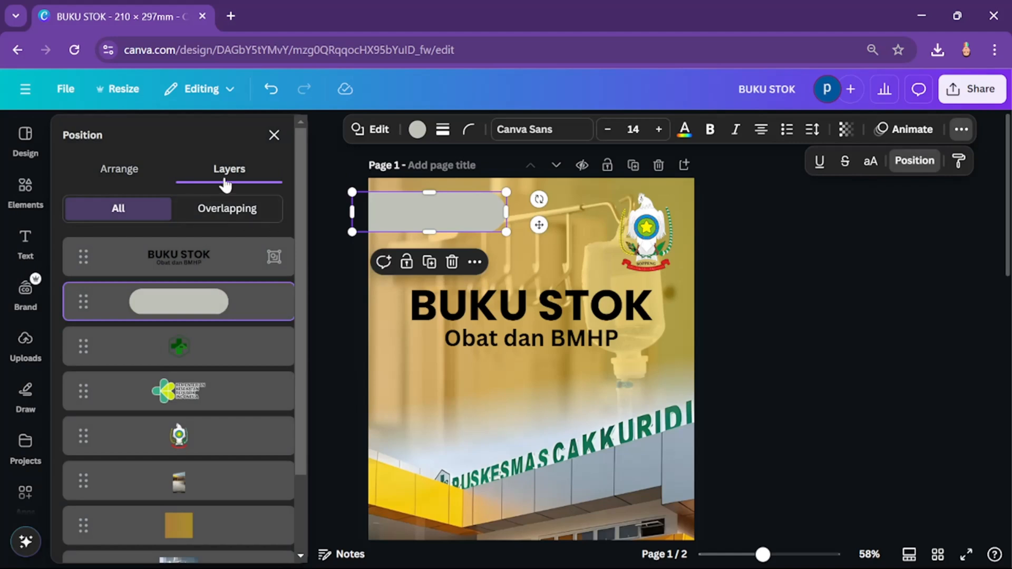
drag(206, 302, 199, 395)
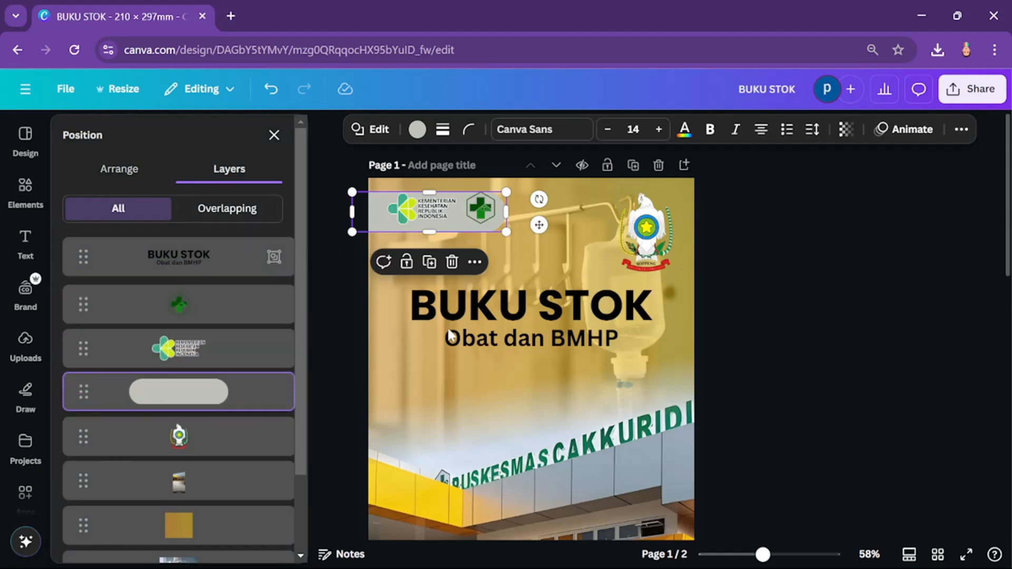
click(801, 283)
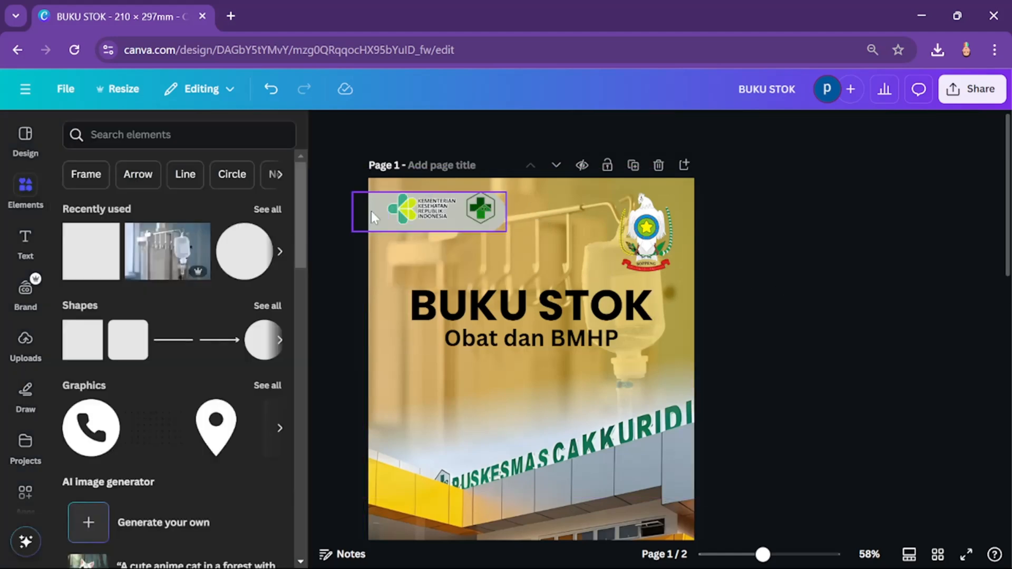
Step: Reduce the grey bar's height to about 21 mm and shorten it to end just past the green cross logo
click(371, 216)
drag(430, 232, 438, 224)
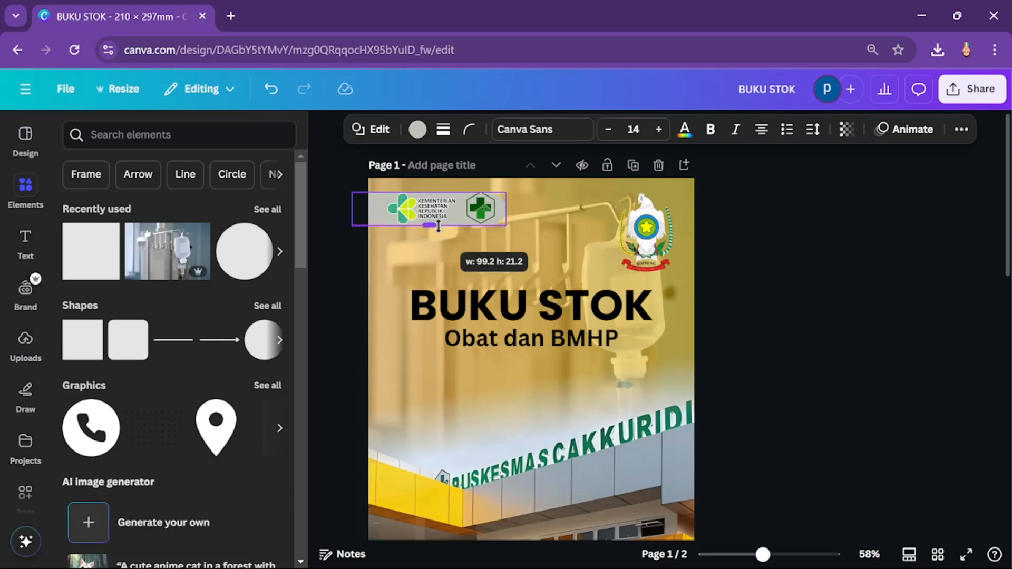
scroll(437, 225, up, 5)
click(514, 229)
click(558, 232)
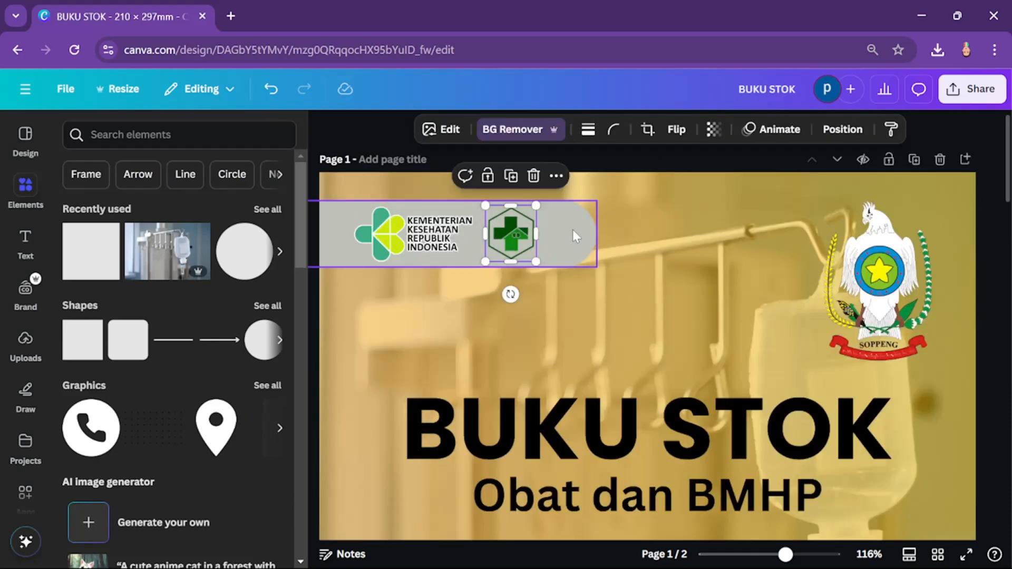
drag(596, 231, 555, 232)
Step: Fill the rounded bar behind the two logos with white
shift+click(530, 231)
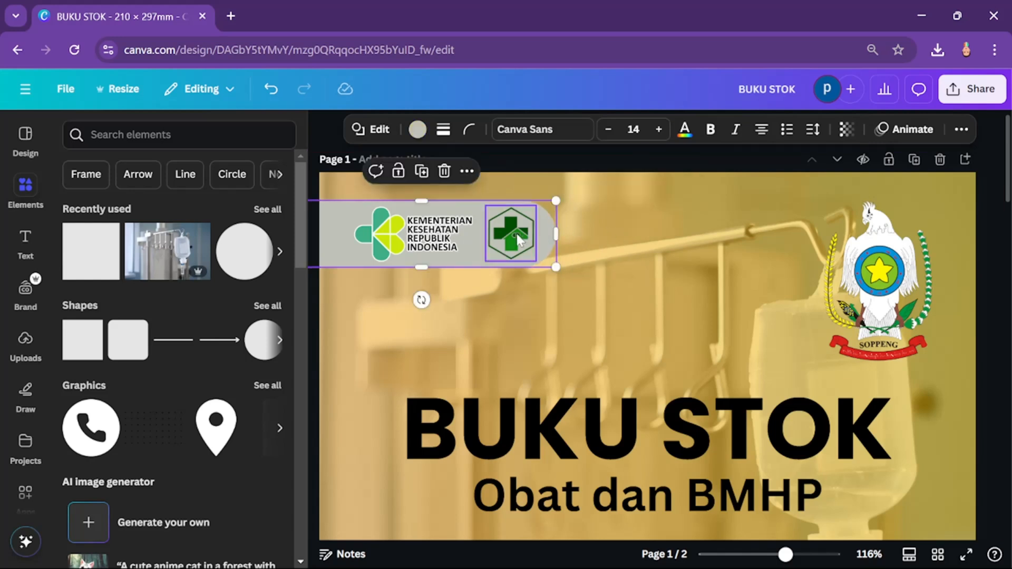
shift+click(394, 237)
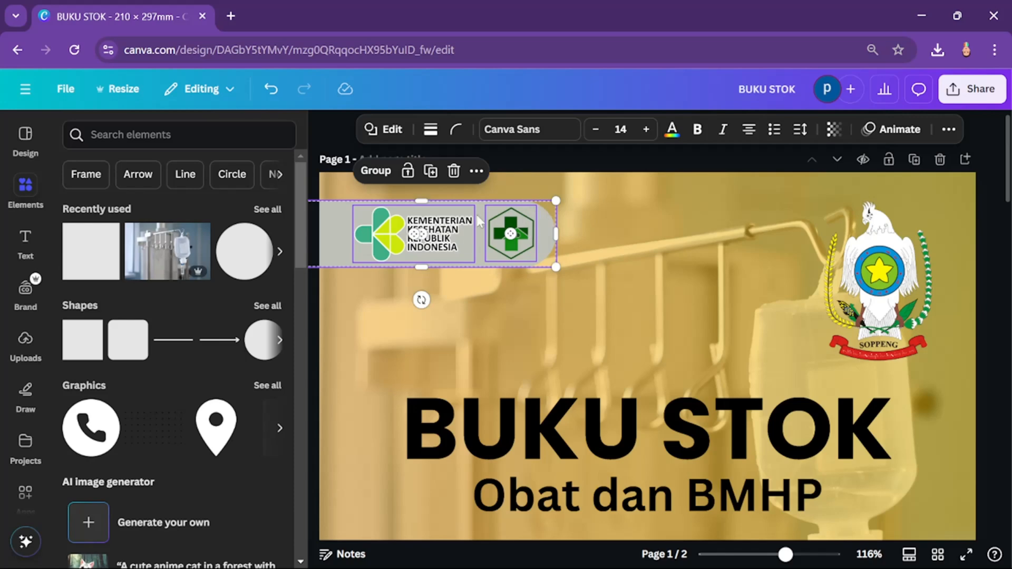
click(362, 205)
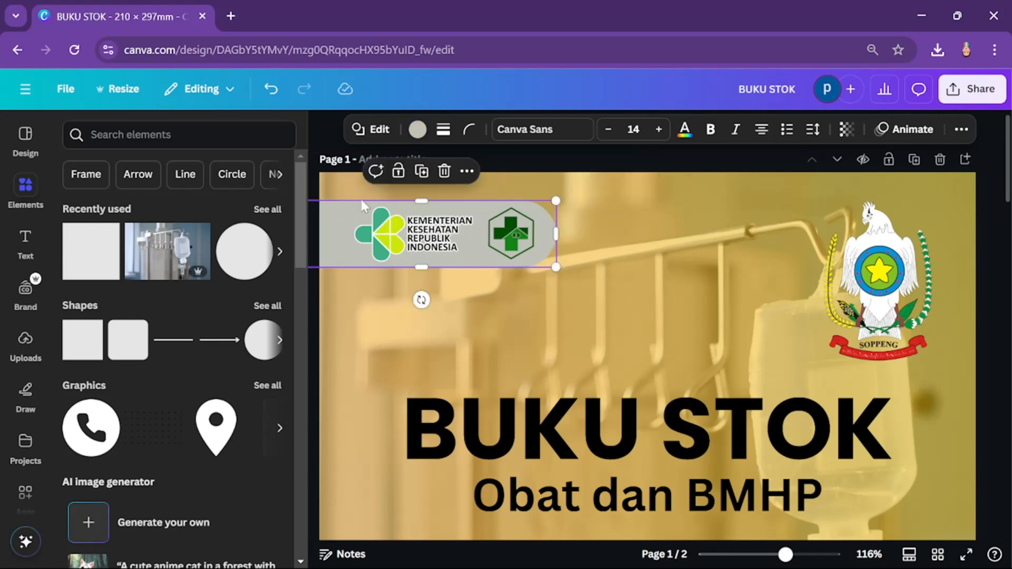
click(418, 132)
click(230, 242)
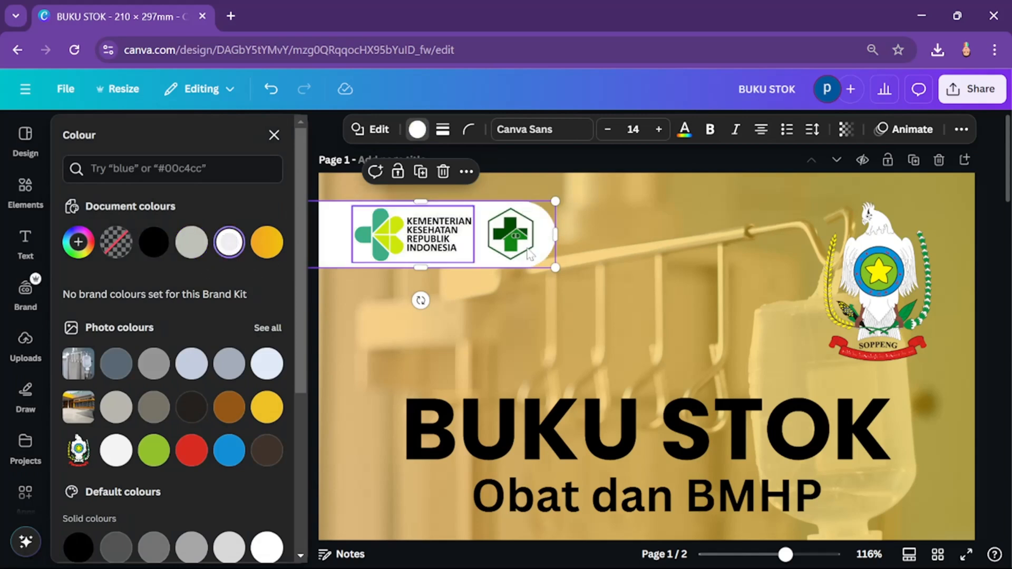
click(590, 238)
Step: Group the white bar with its two logos and move the group slightly left, keeping it over the page's left edge
click(546, 238)
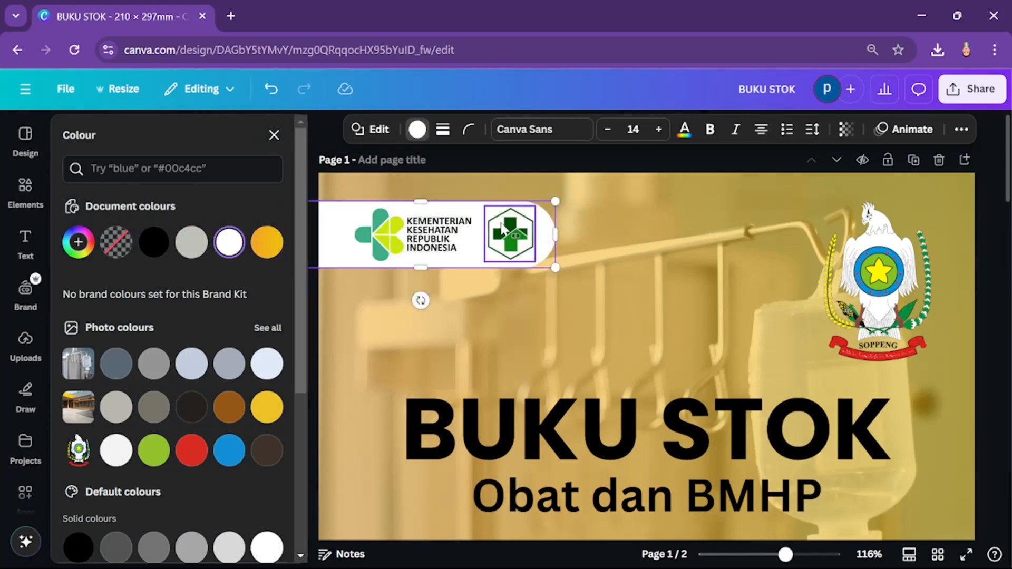
shift+click(510, 231)
shift+click(436, 238)
key(ctrl+g)
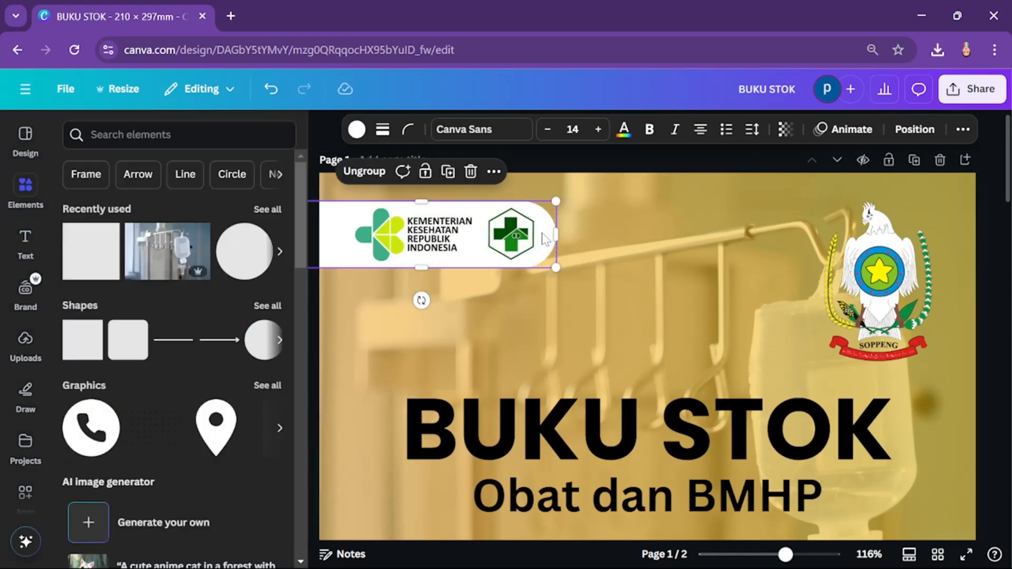
drag(517, 242, 496, 245)
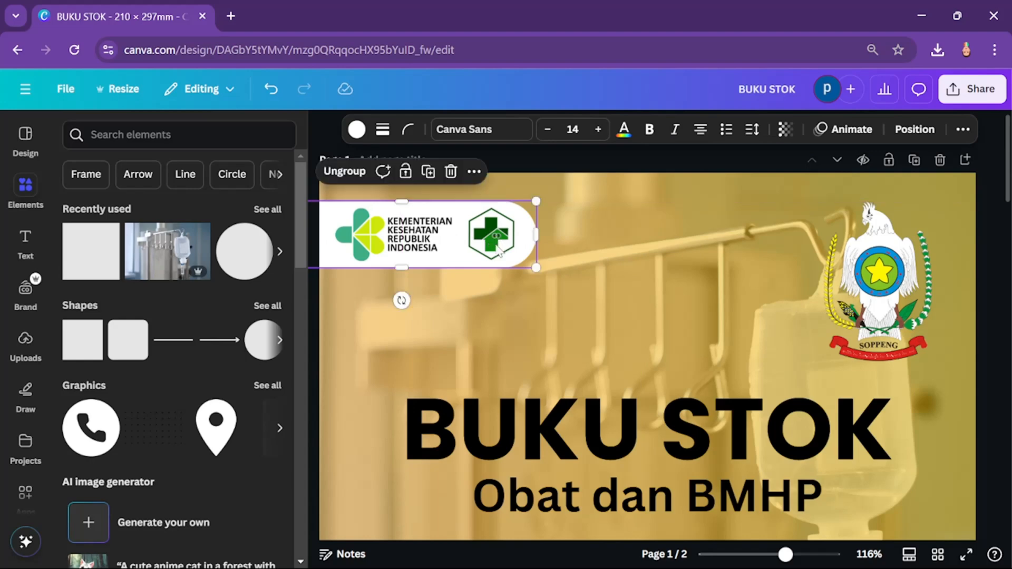
scroll(505, 249, down, 3)
click(796, 346)
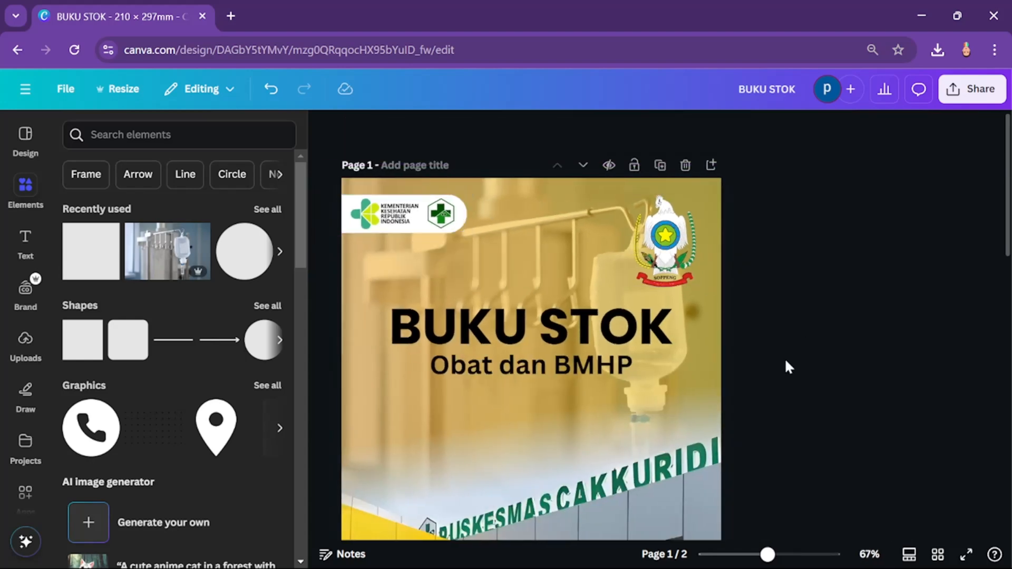
Step: Move the grouped BUKU STOK heading and subheading slightly down, keeping them centred across the page width
scroll(630, 352, down, 3)
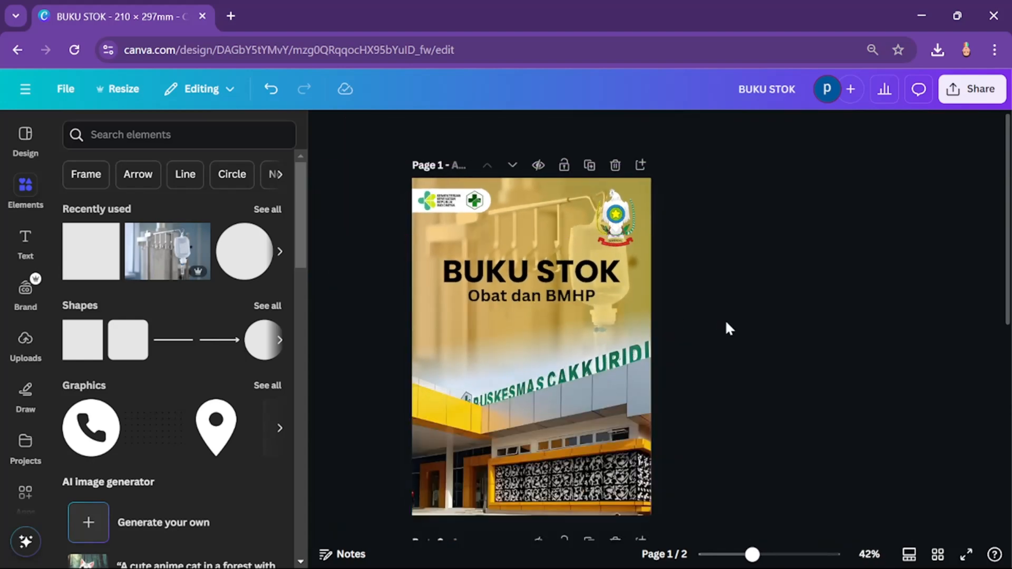
drag(503, 267, 503, 278)
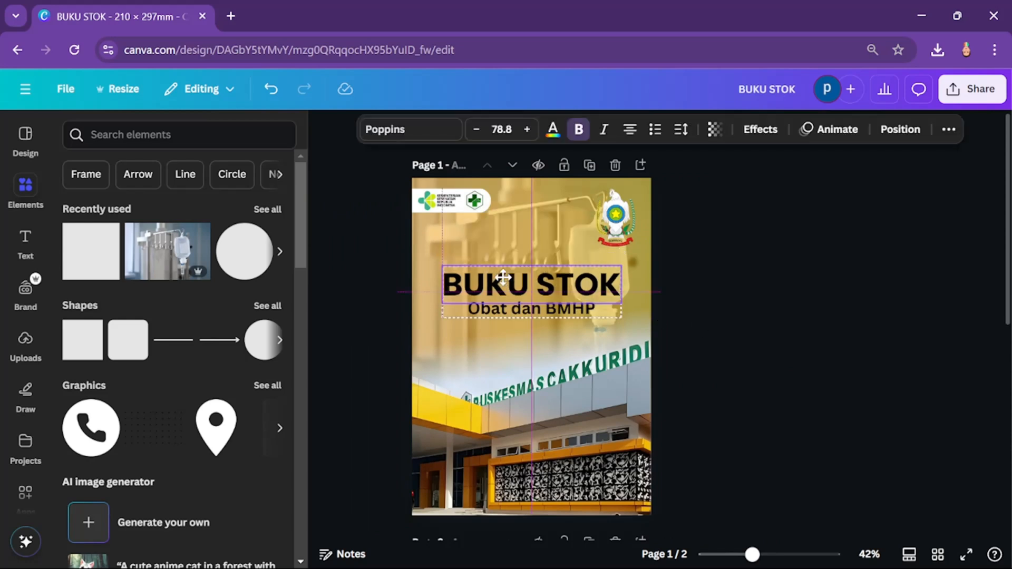
click(754, 286)
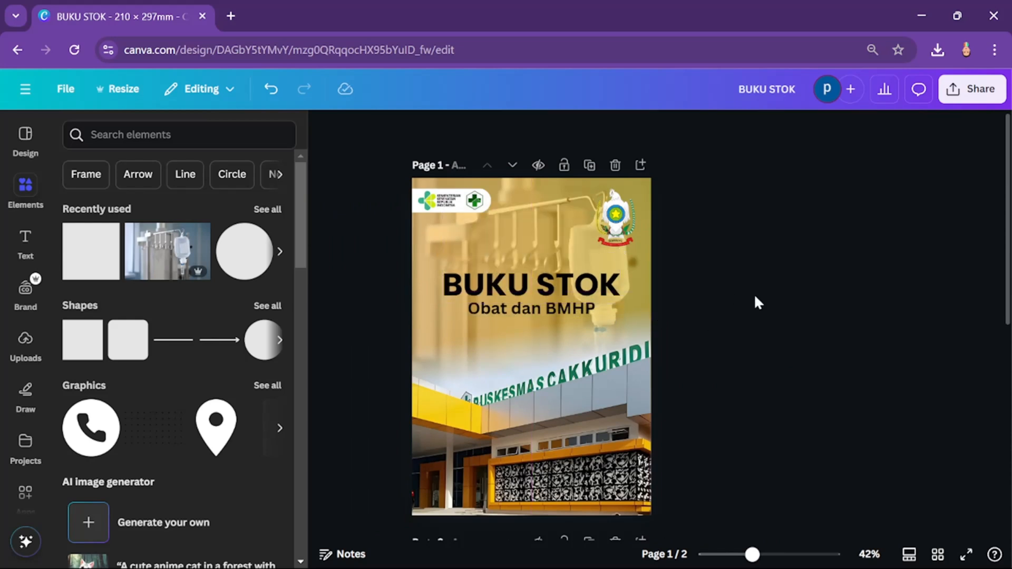
Step: Add a square to page 1 and stretch it into a full-width band along the page's lower edge, extending slightly past the left edge
scroll(753, 305, down, 3)
scroll(755, 308, up, 2)
scroll(745, 324, down, 3)
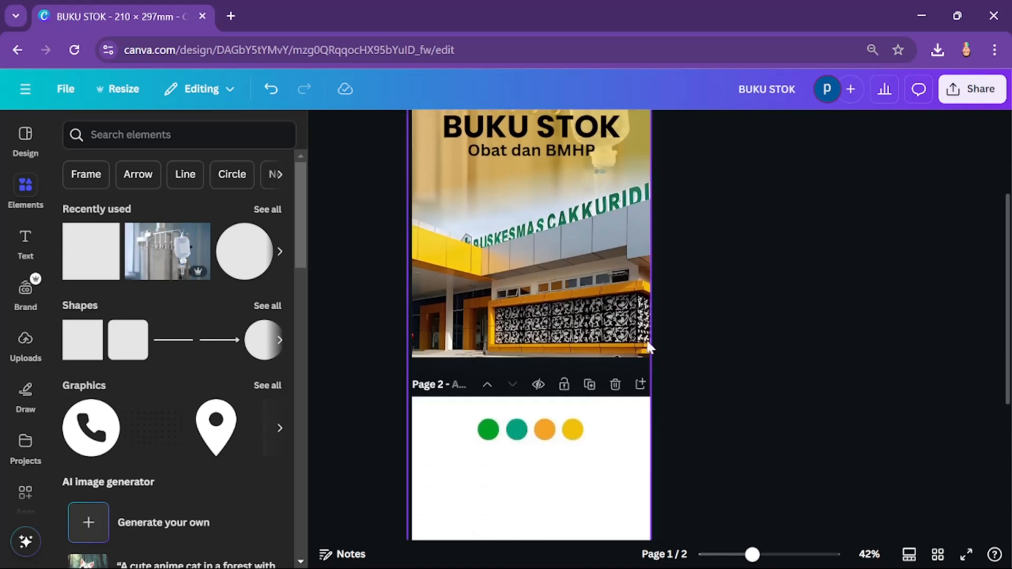
click(86, 355)
click(951, 313)
drag(539, 191, 451, 323)
drag(449, 285, 655, 343)
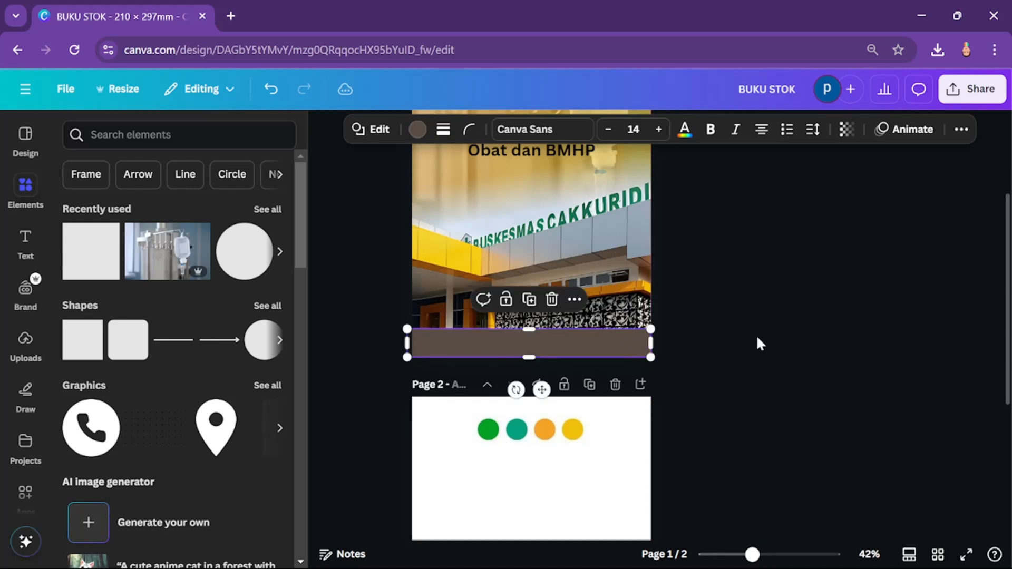
Step: Widen the brown band so that it extends slightly past the page's right edge
click(756, 334)
scroll(744, 340, down, 2)
click(638, 274)
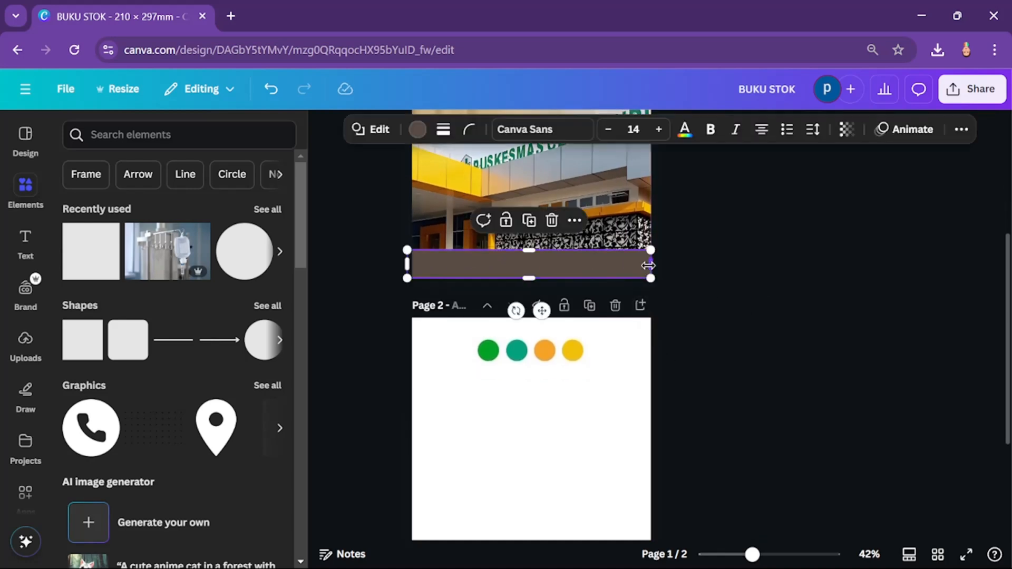
click(706, 282)
click(626, 269)
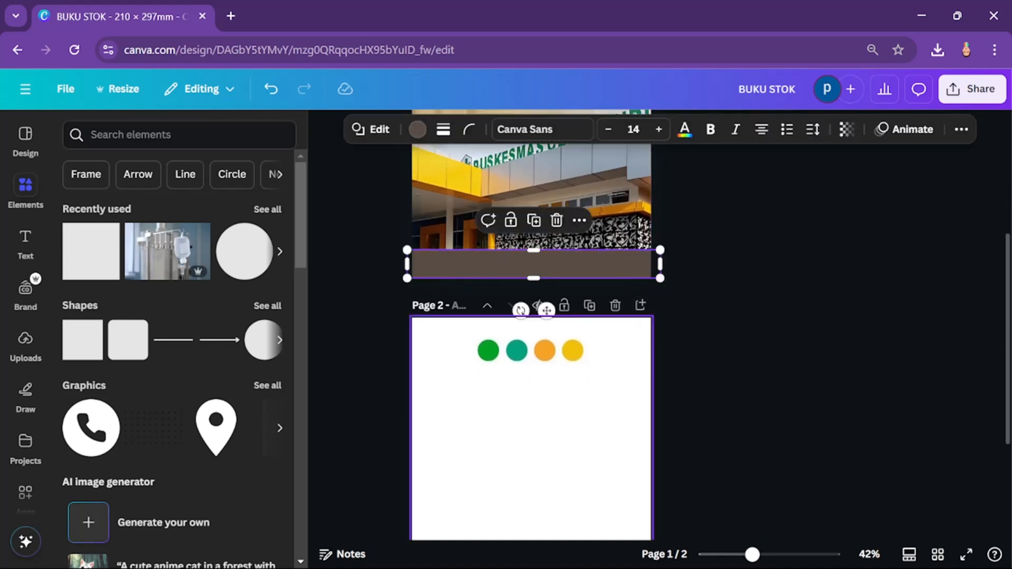
Step: Give the band a gradient fill and sample its second colour from the teal circle in the palette on page 2
click(417, 129)
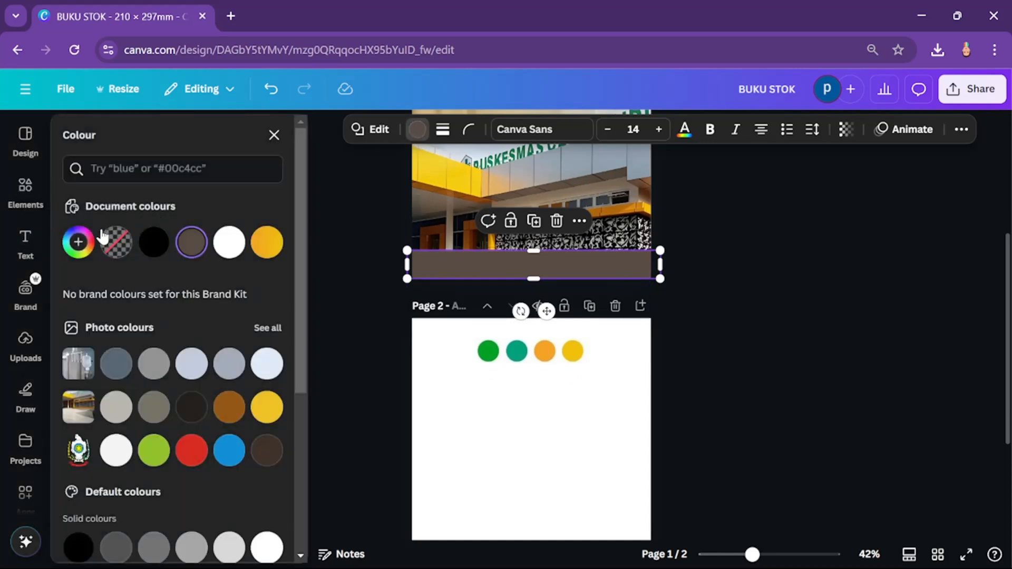
click(78, 242)
click(225, 285)
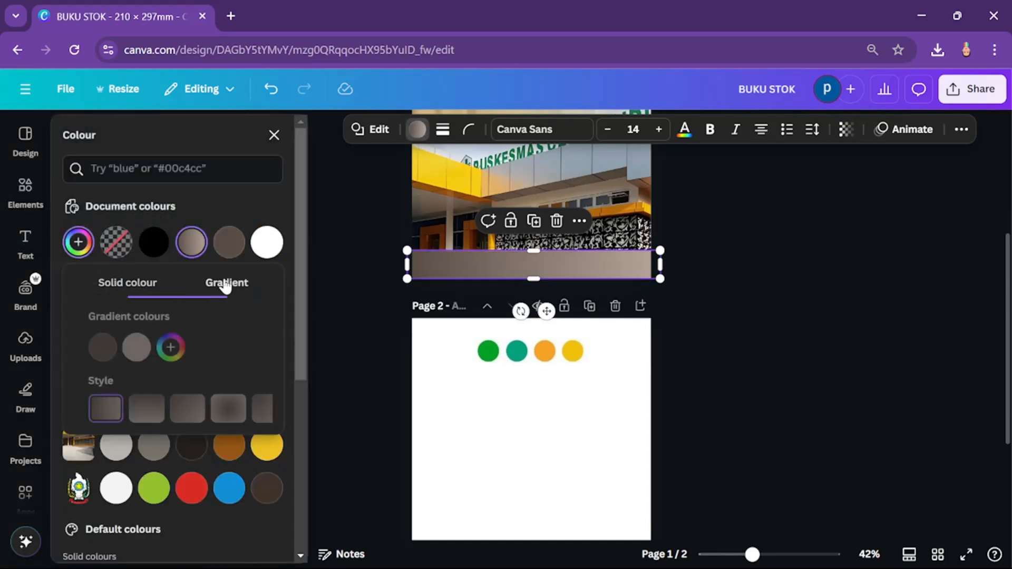
click(125, 348)
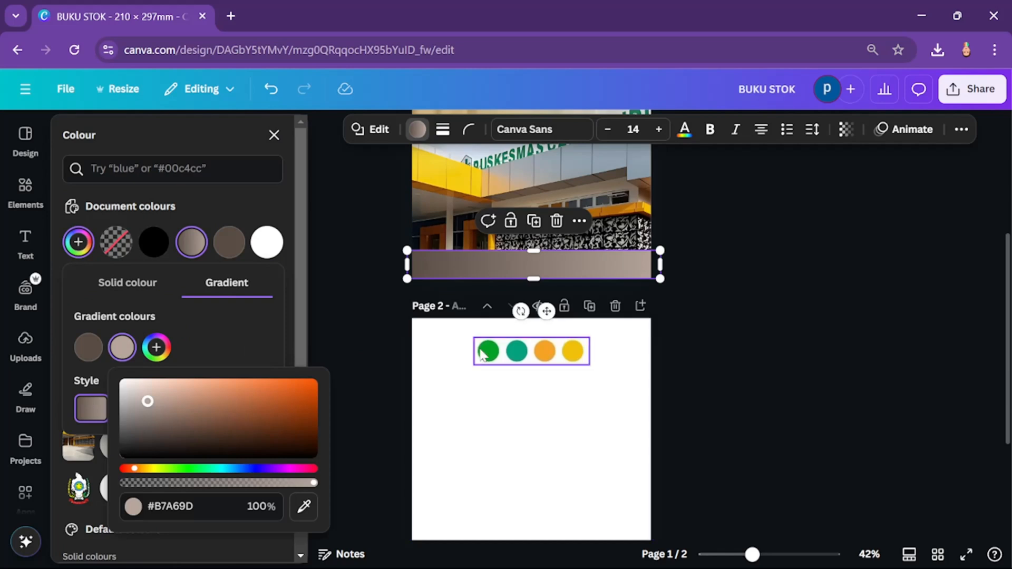
click(519, 357)
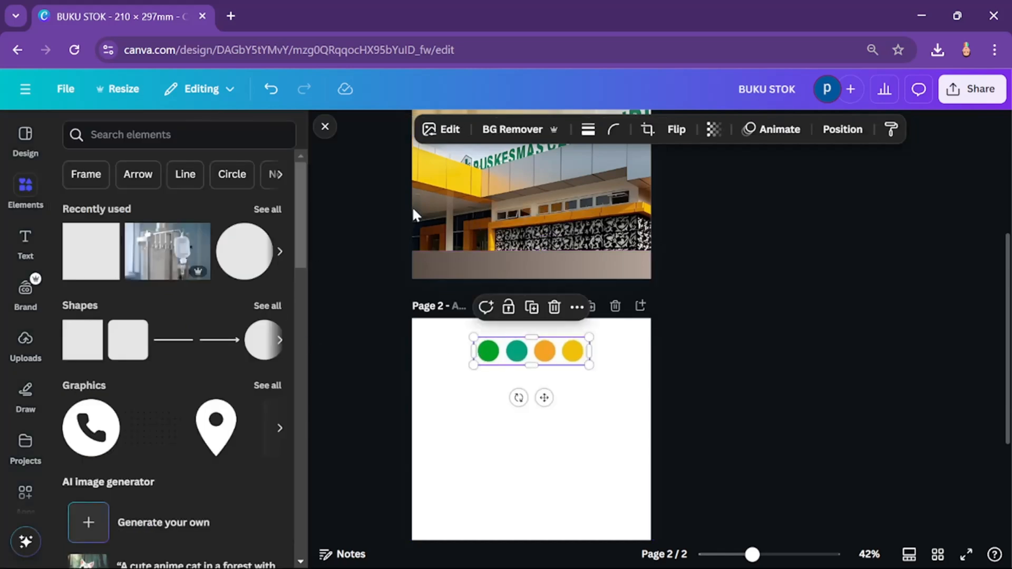
click(456, 263)
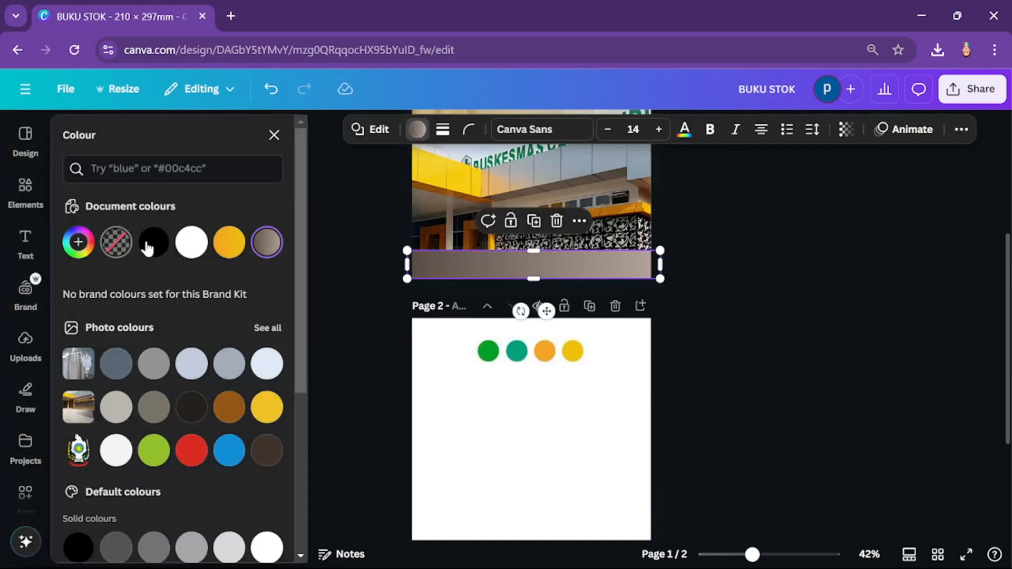
click(93, 252)
click(114, 355)
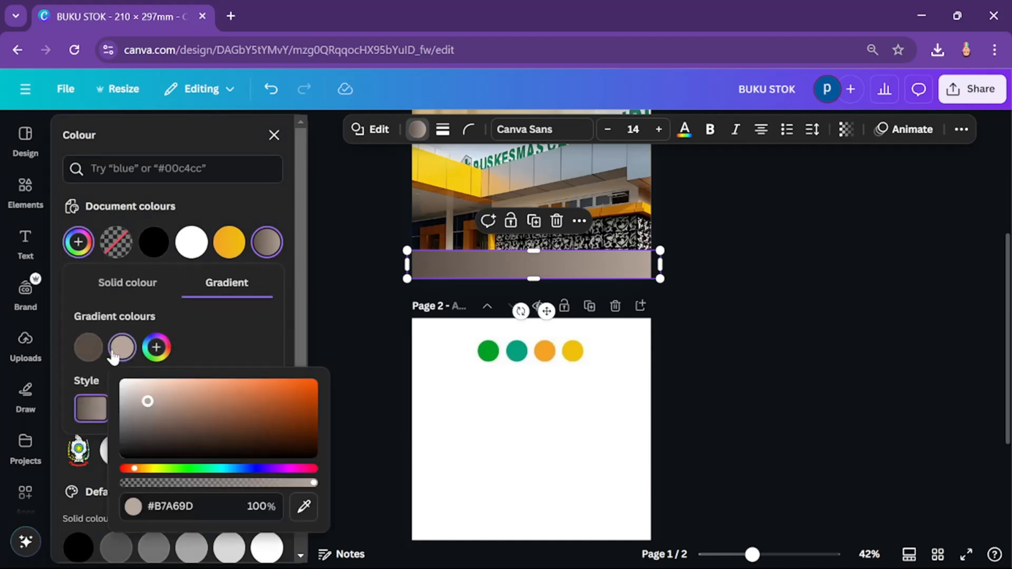
click(301, 508)
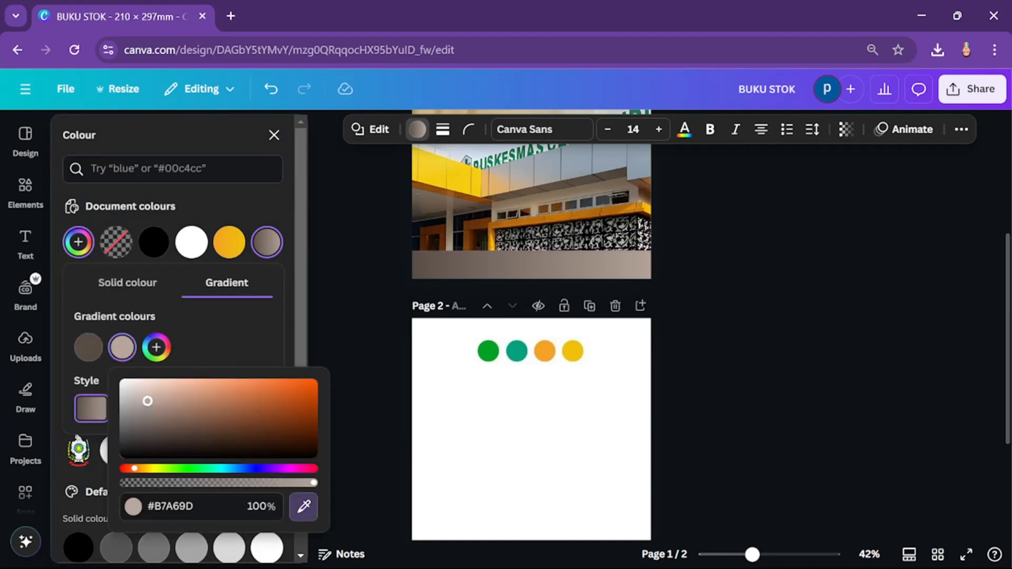
click(517, 350)
Step: Set the band gradient's first colour to green #039F27, sampled from the green palette circle on page 2
click(89, 349)
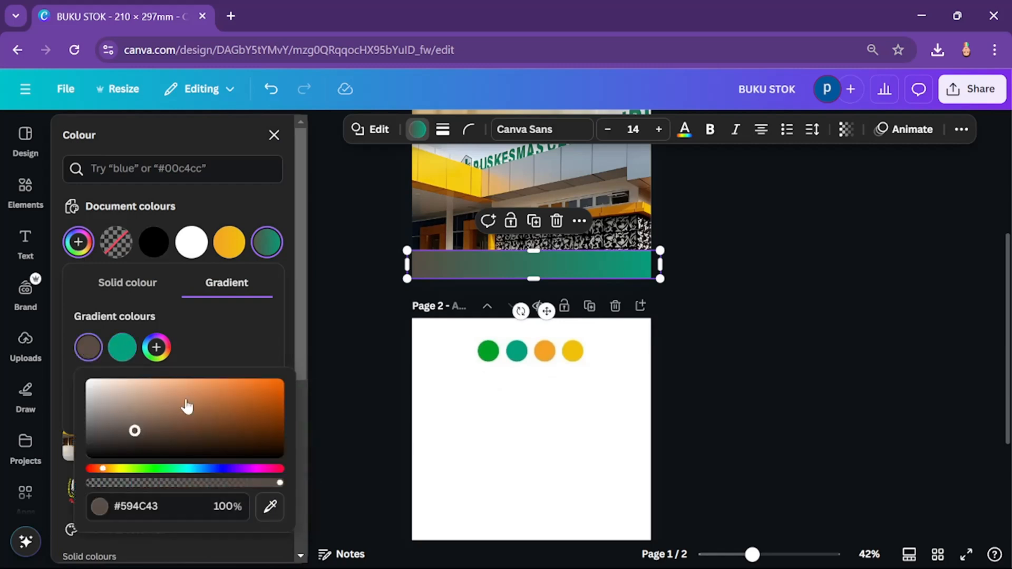
click(270, 503)
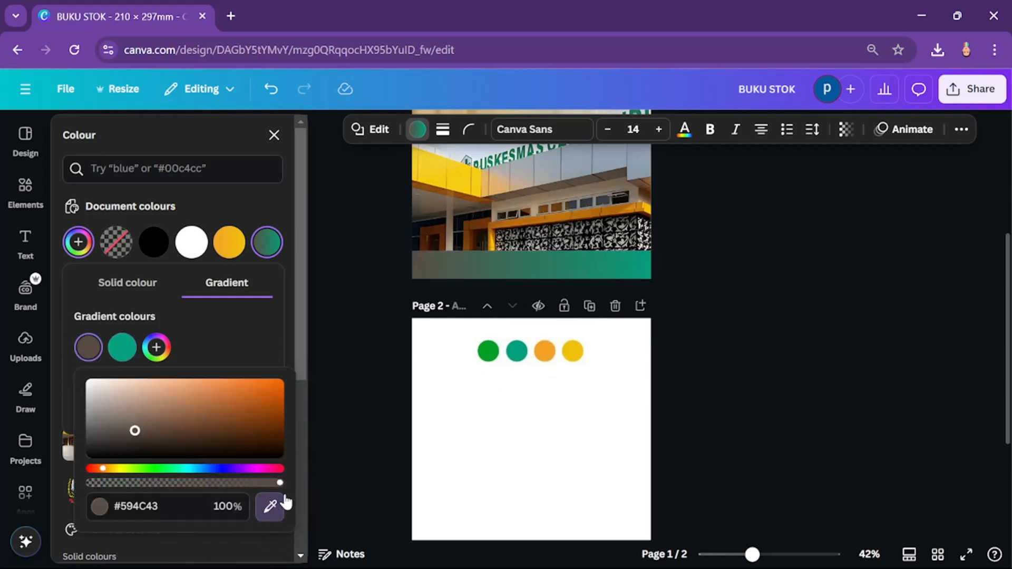
click(491, 348)
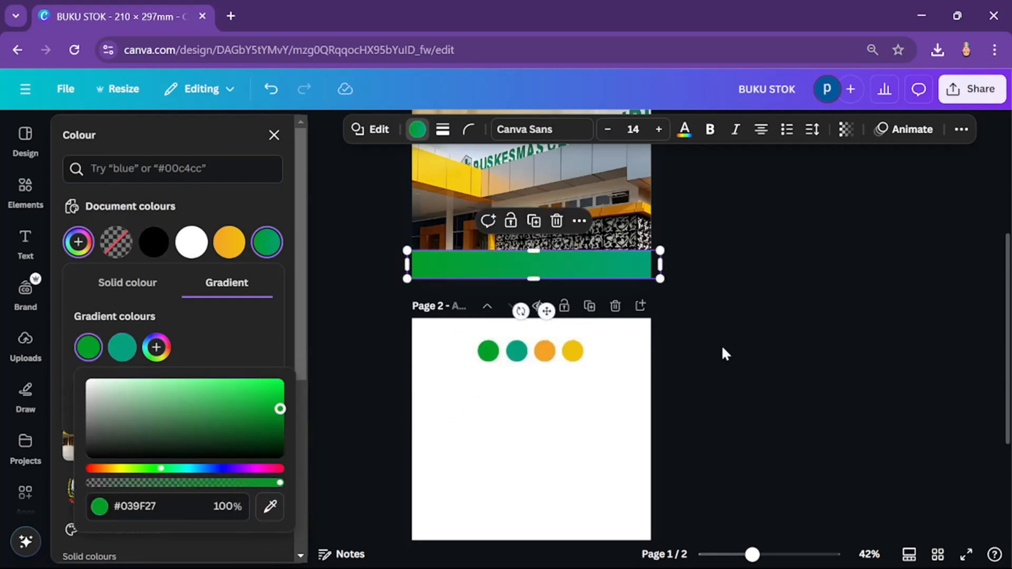
click(744, 342)
Step: Review the cover with its green gradient band up close and look through the uploaded images
scroll(685, 342, down, 3)
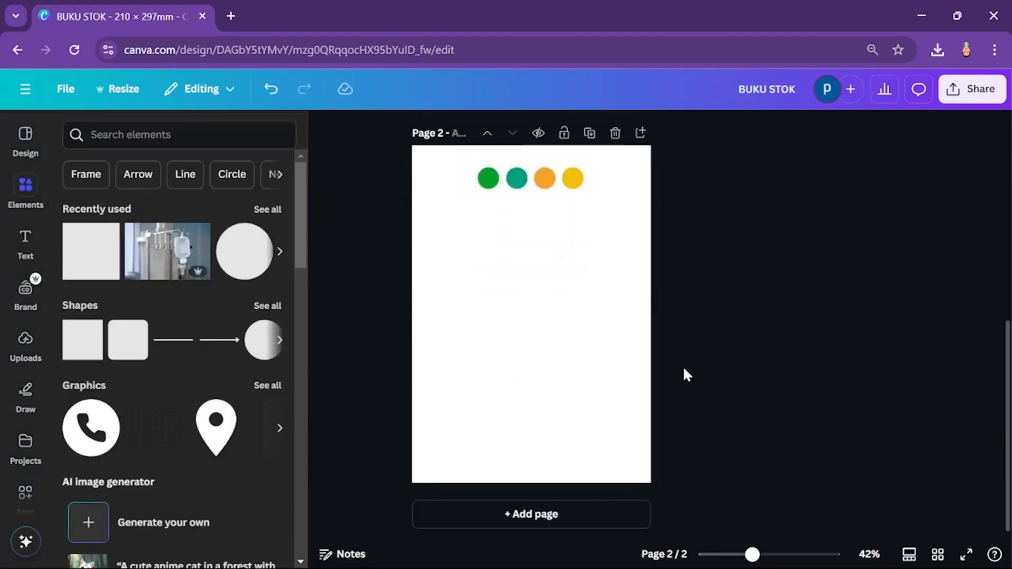
scroll(682, 367, up, 5)
scroll(684, 371, up, 2)
scroll(684, 370, down, 1)
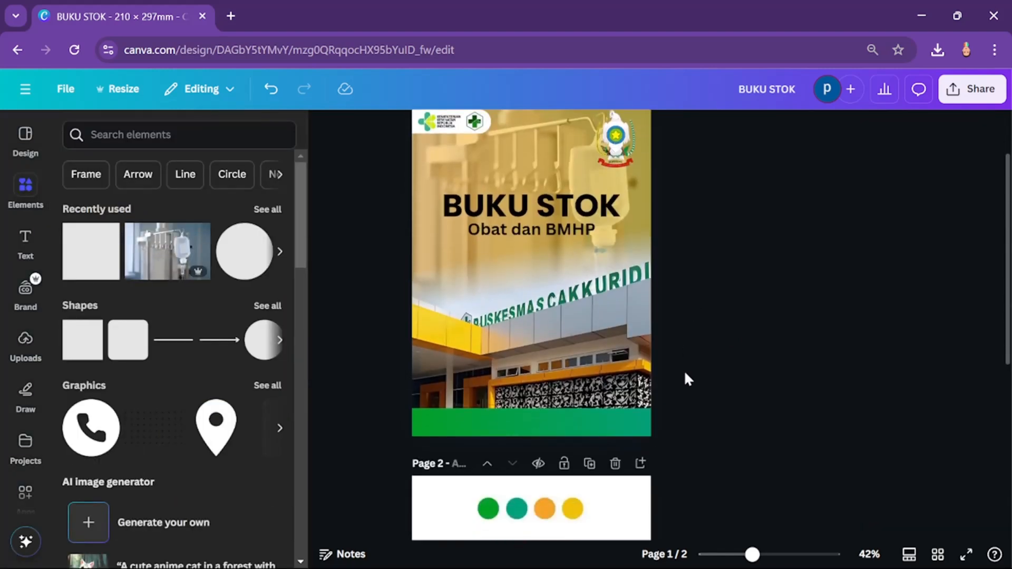
scroll(684, 370, up, 2)
scroll(670, 380, down, 2)
scroll(616, 395, down, 2)
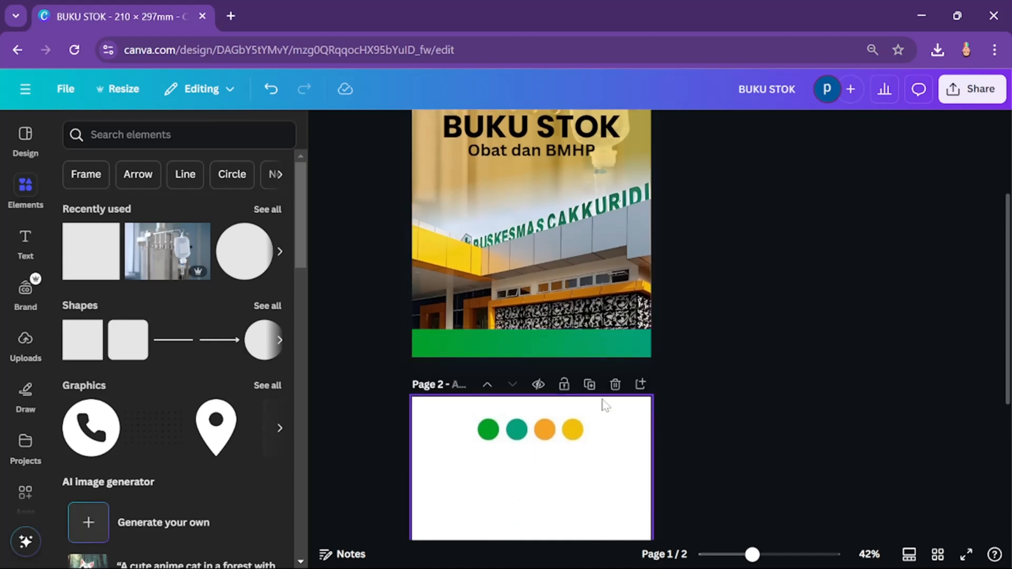
click(542, 352)
scroll(599, 364, up, 5)
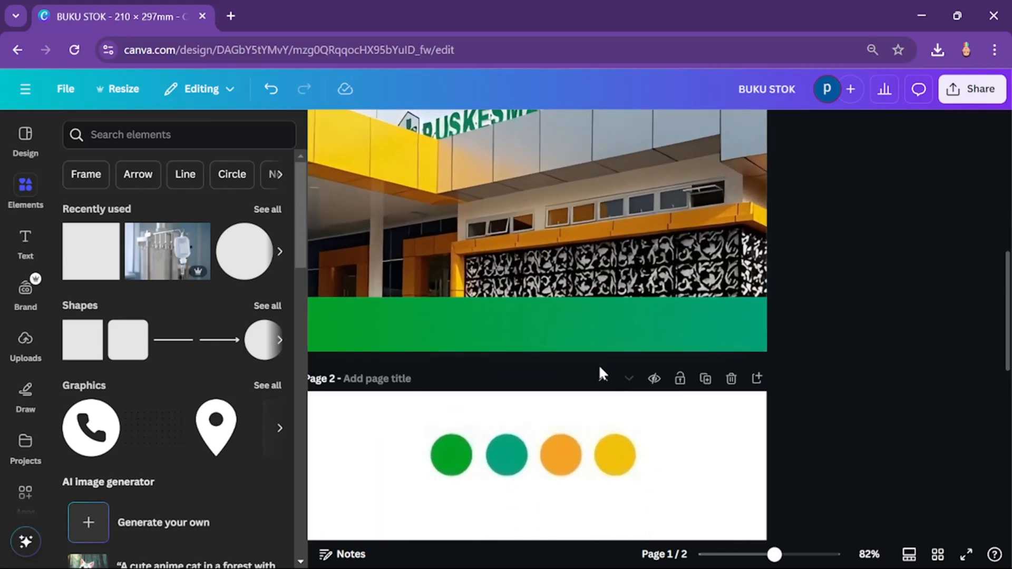
click(21, 345)
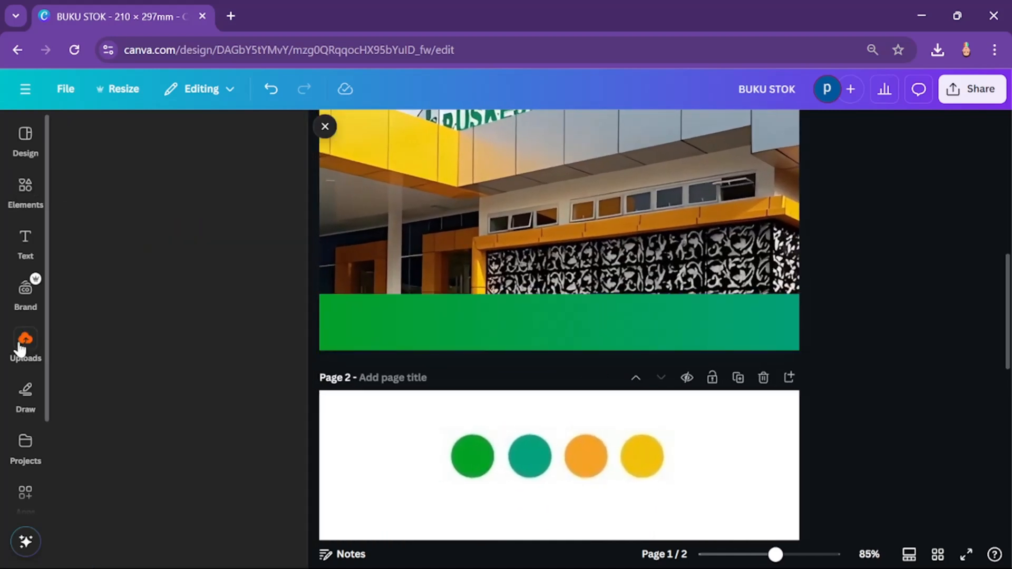
scroll(150, 417, down, 2)
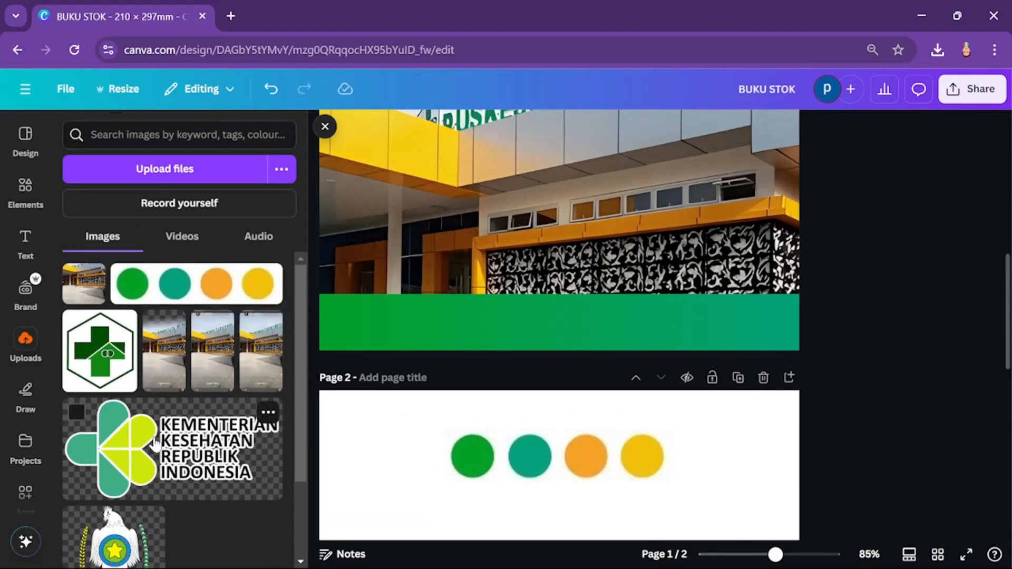
scroll(157, 443, up, 2)
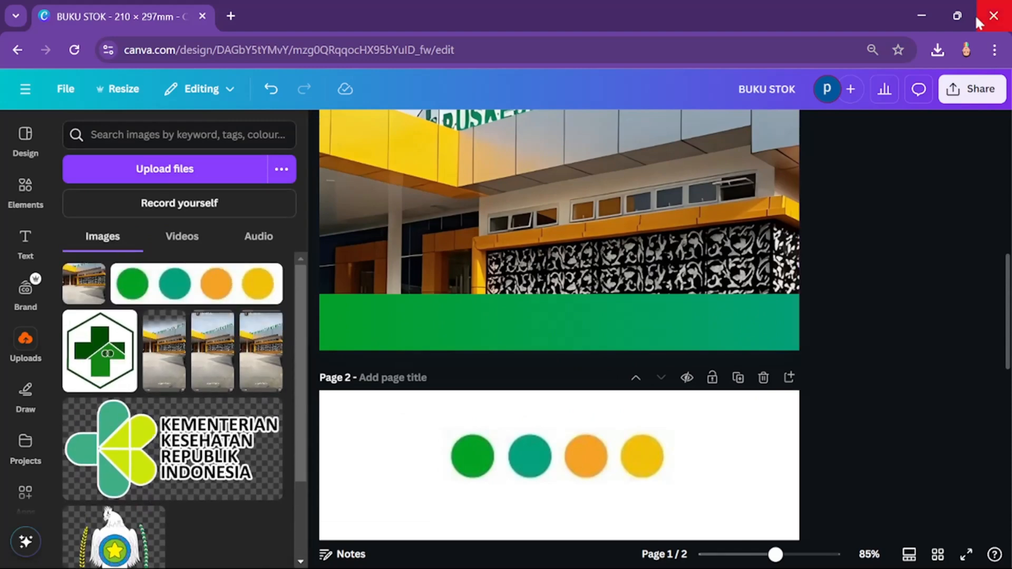
Step: Open the UPTD Puskesmas Cakkuridi place in Google Maps from the search results and display its QR code for viewing on a phone
click(993, 16)
click(206, 198)
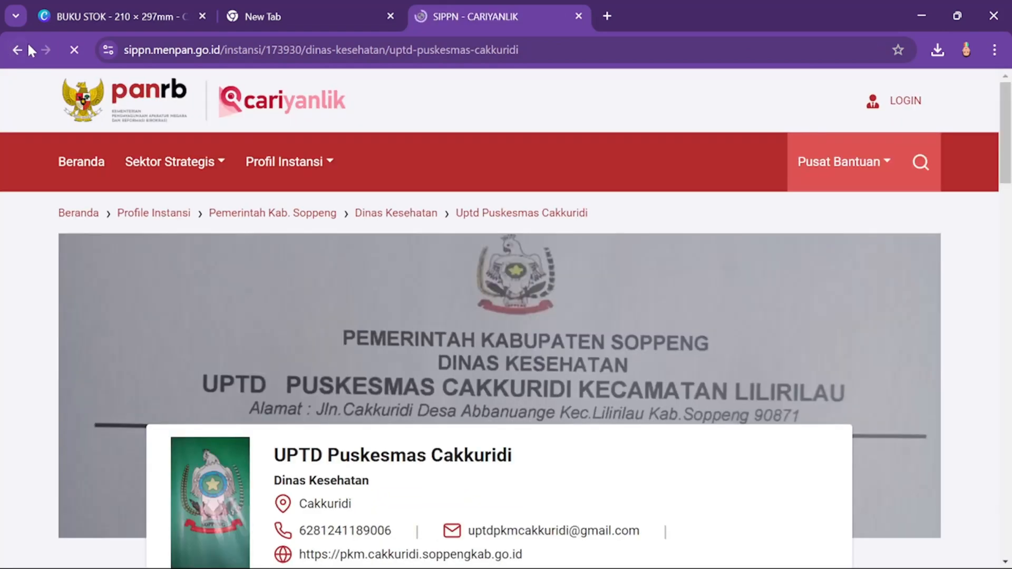
click(27, 45)
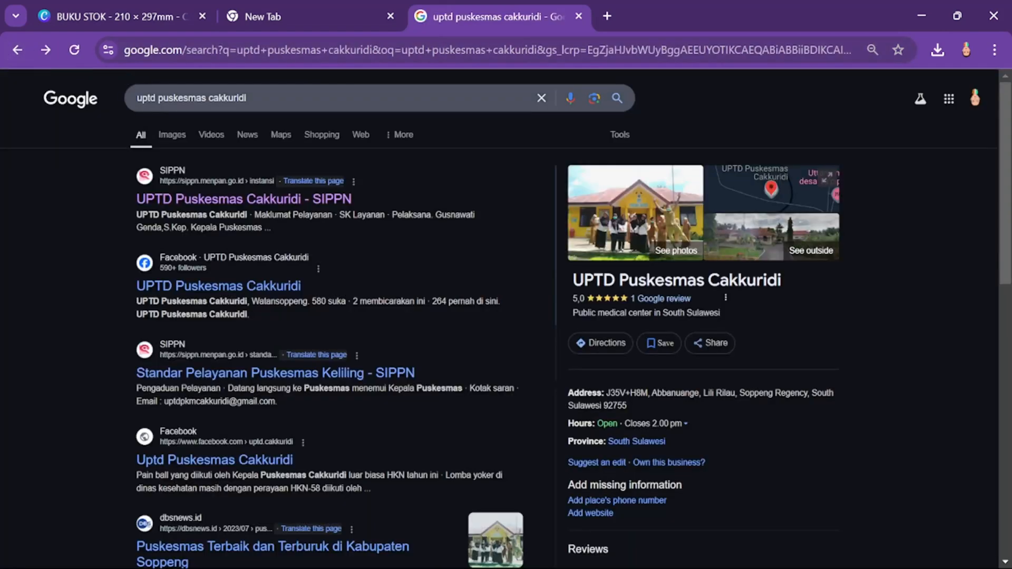
click(298, 143)
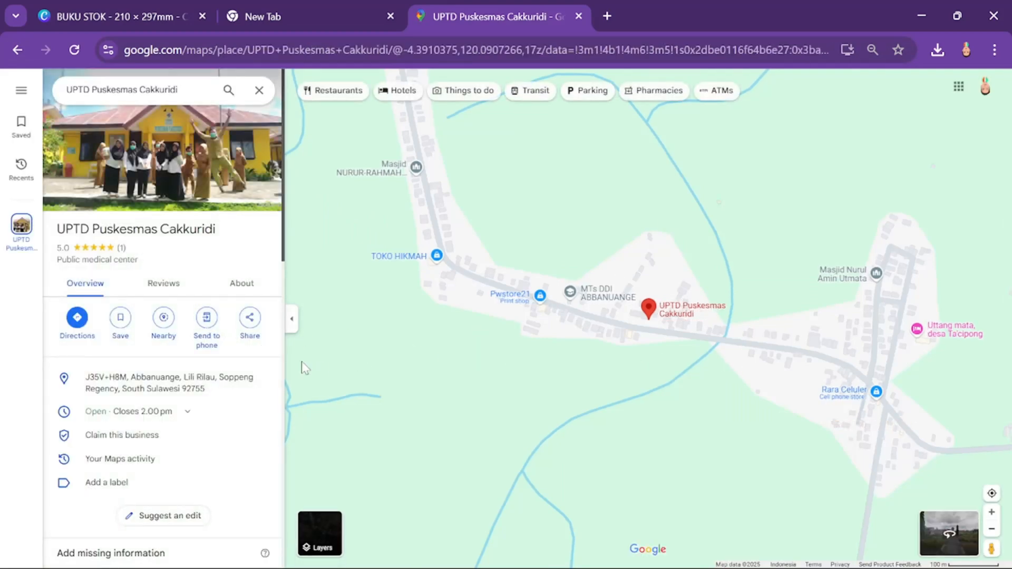
click(206, 319)
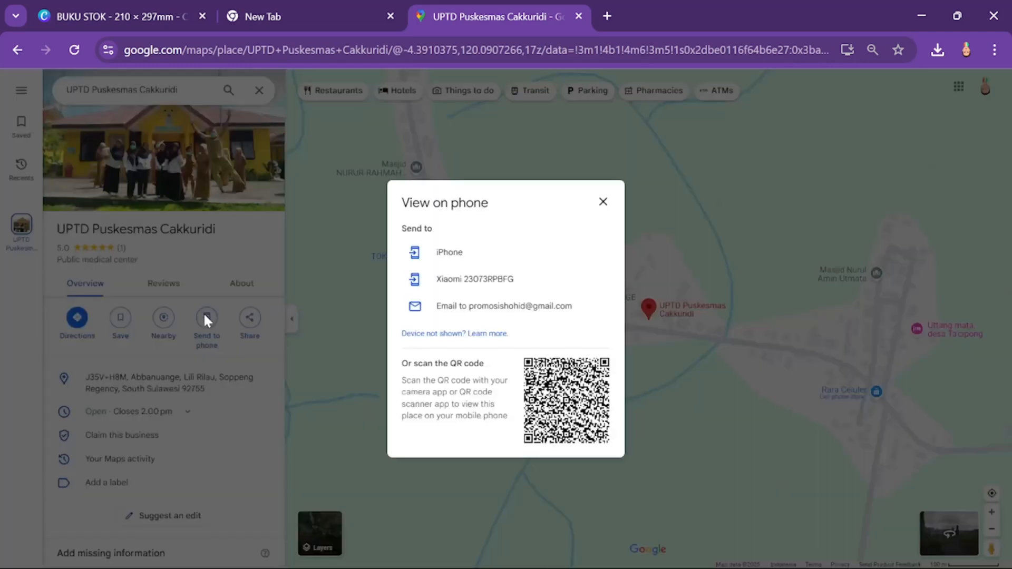
Step: Save the place's QR code as a PNG image named download in the SITABA ACADEMY folder
right_click(562, 387)
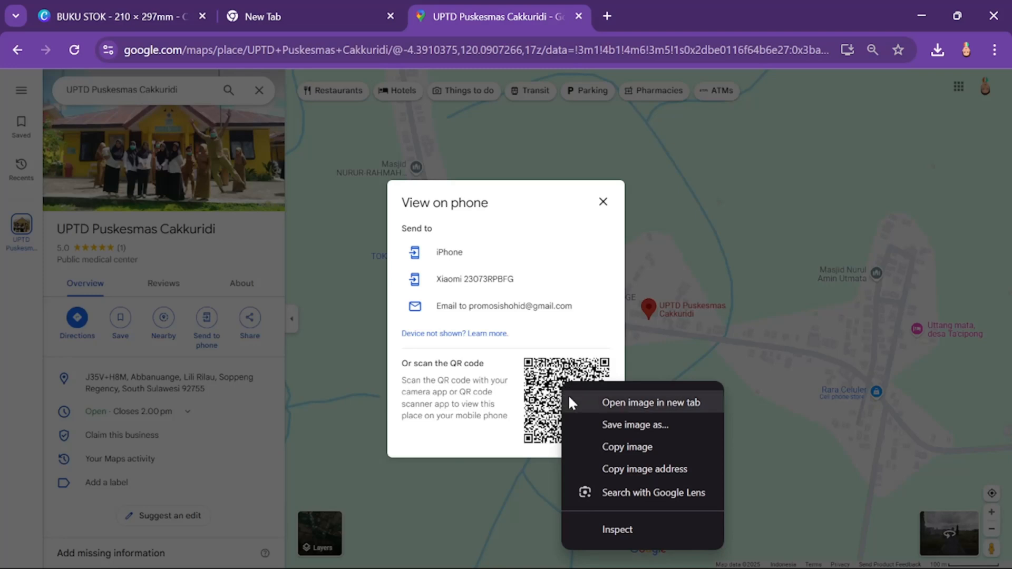
click(615, 425)
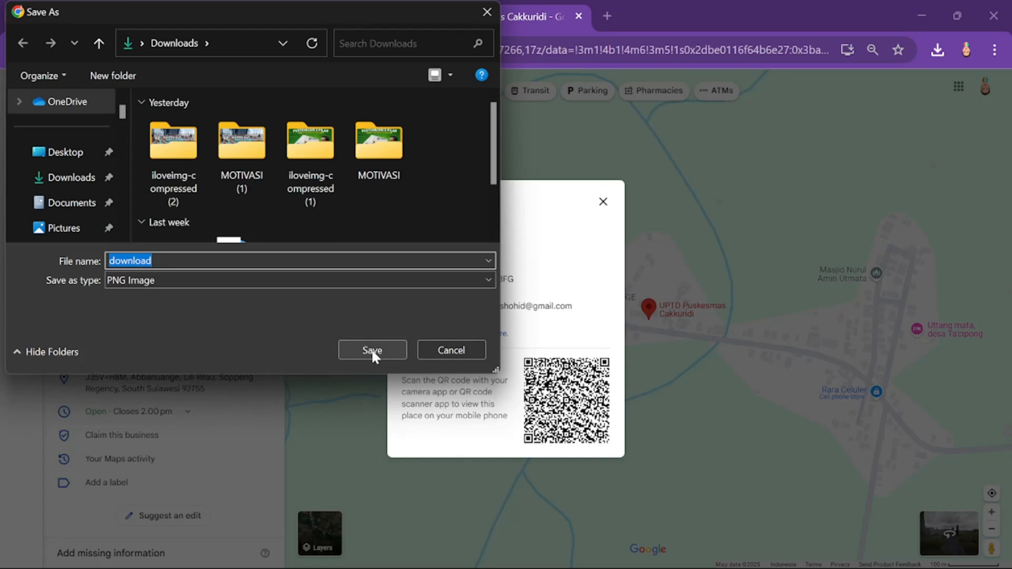
scroll(69, 203, down, 3)
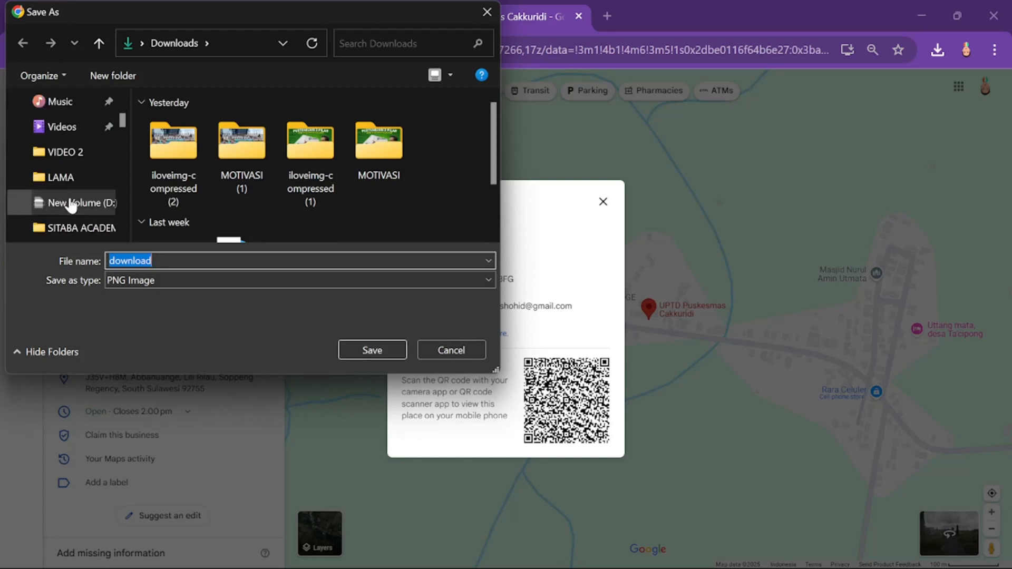
click(74, 226)
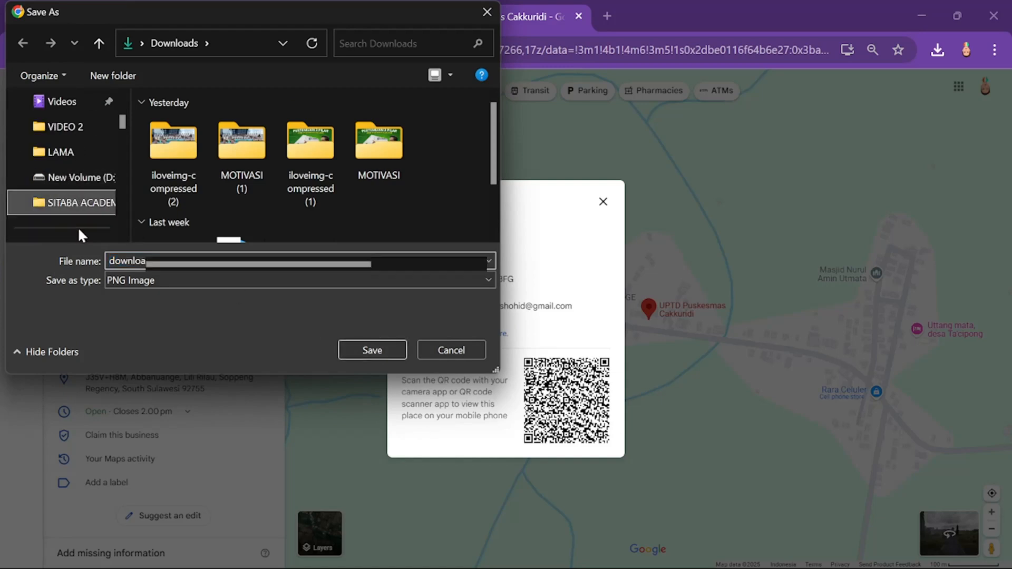
click(372, 354)
Step: Switch back to the BUKU STOK design in Canva and upload the downloaded QR code image
click(119, 16)
click(937, 51)
drag(766, 121, 167, 337)
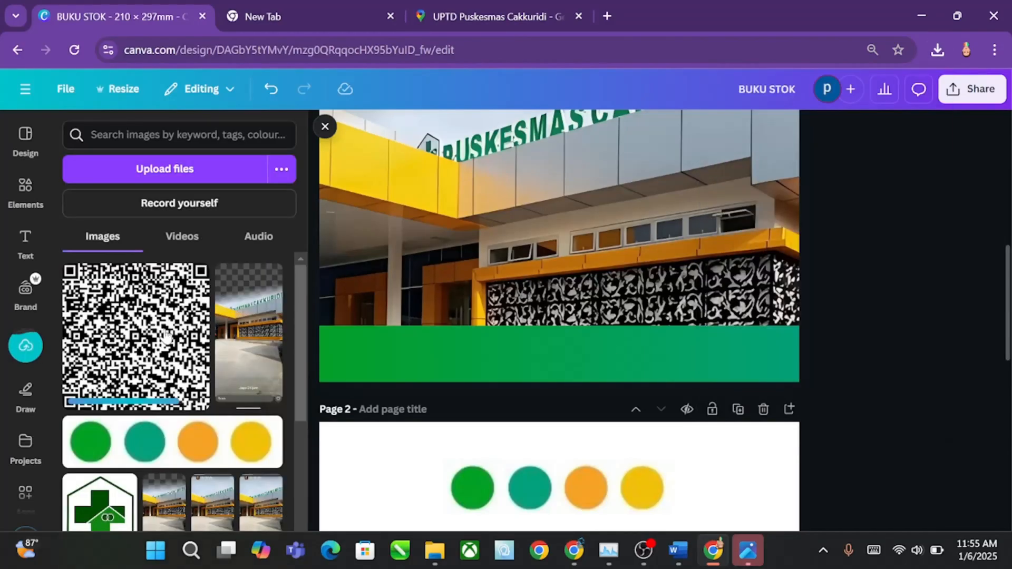
Step: Place the QR code on page 1, shrink it to fit the green band's height and move it to the band's right end
click(167, 337)
drag(533, 152, 537, 389)
drag(451, 172, 758, 349)
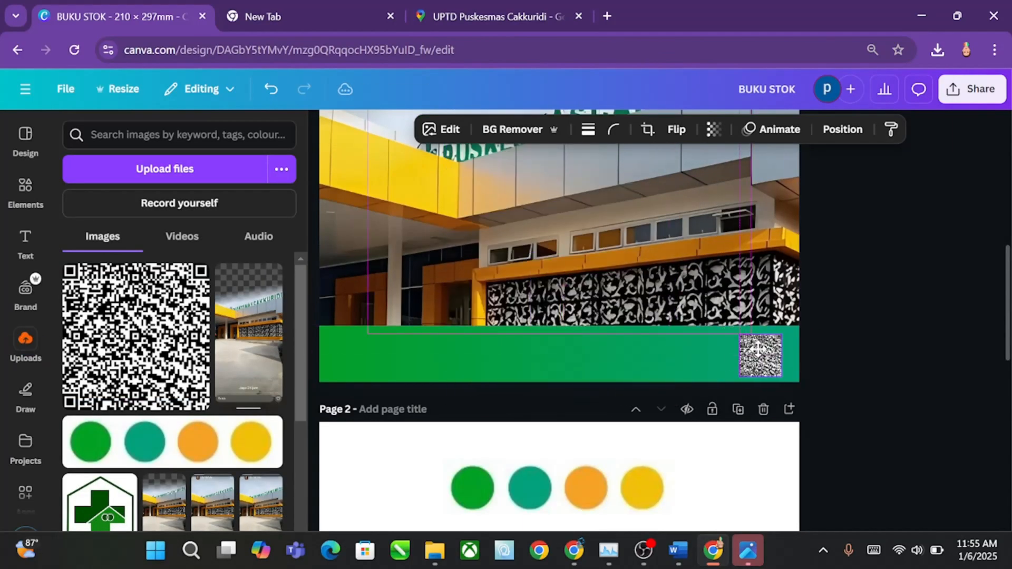
Step: Add a rounded square to page 1, shrink it to about the QR code's size, fill it with white and move it above the QR code
click(27, 190)
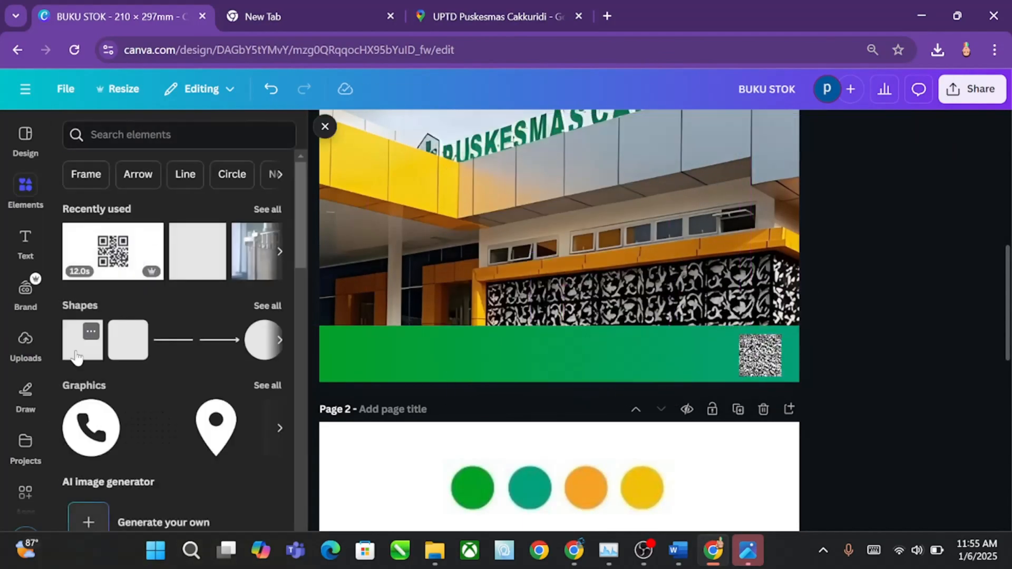
click(121, 353)
scroll(582, 337, down, 2)
drag(571, 227, 646, 387)
click(418, 131)
click(229, 242)
drag(563, 292, 650, 386)
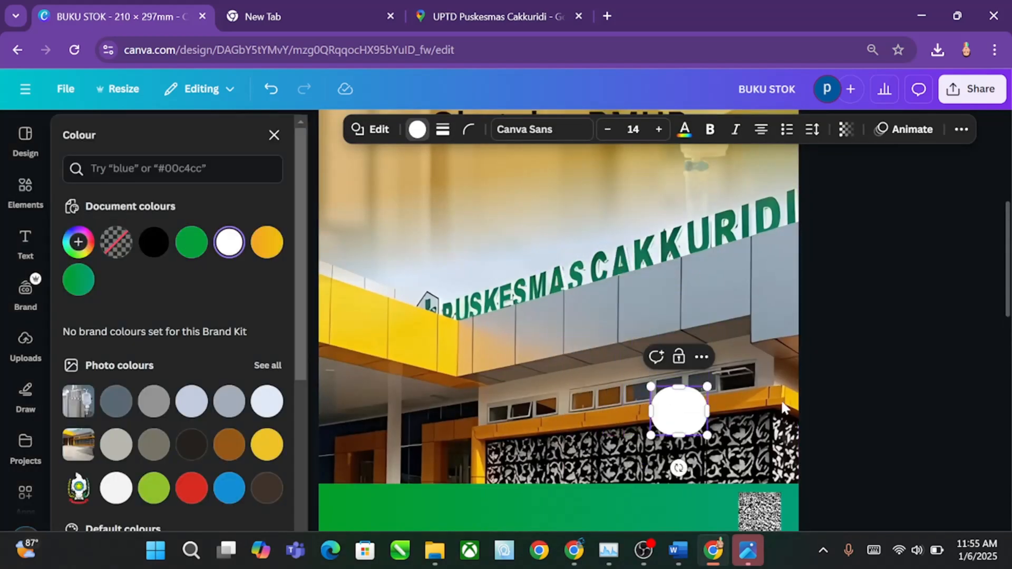
Step: Set the white square's corner rounding to 12 and centre the square over the QR code in the green band
scroll(784, 408, down, 3)
drag(689, 182, 717, 288)
click(468, 130)
drag(442, 188, 409, 202)
drag(700, 277, 753, 274)
Step: Reorder the layers so that the white square lies directly beneath the QR code
click(961, 129)
click(920, 163)
drag(212, 304, 210, 351)
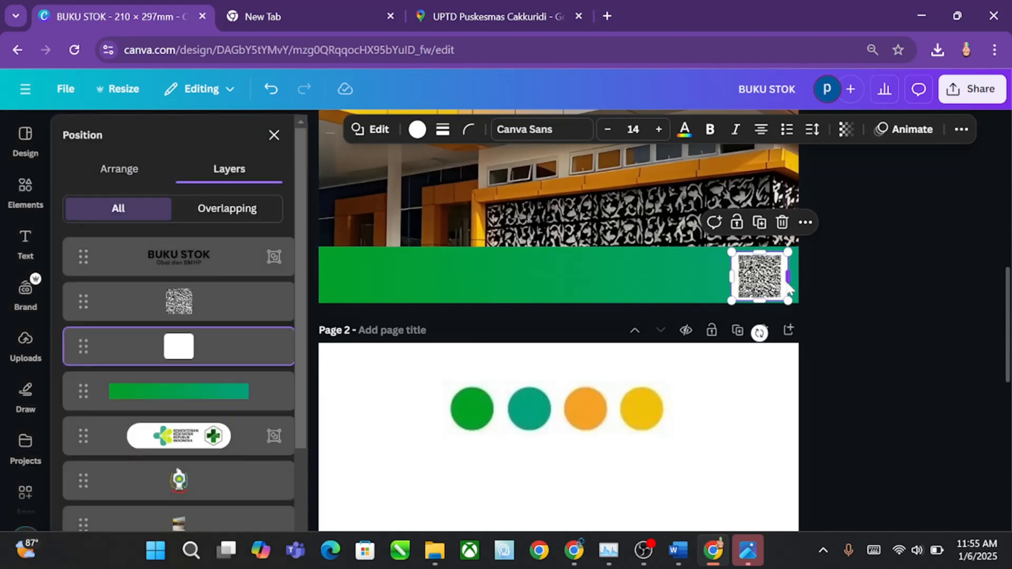
Step: Reduce the corner rounding of the white square behind the QR code and group the square with the QR code
scroll(788, 287, up, 3)
click(468, 129)
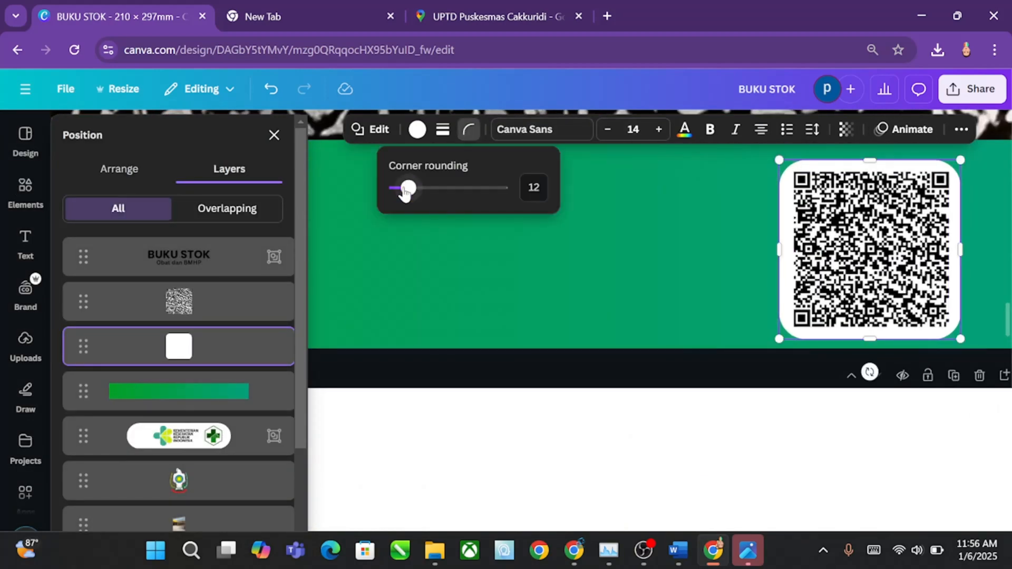
drag(406, 193, 400, 189)
scroll(758, 276, down, 3)
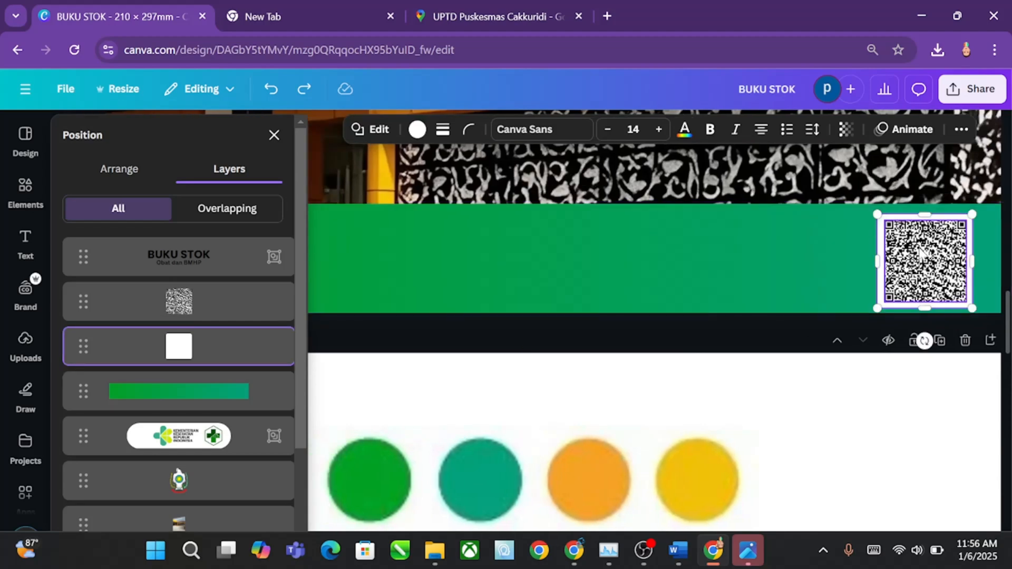
key(ctrl+g)
Step: Copy the health centre's address from Google Maps and paste it into a new subheading on page 1 at font size 11
click(506, 16)
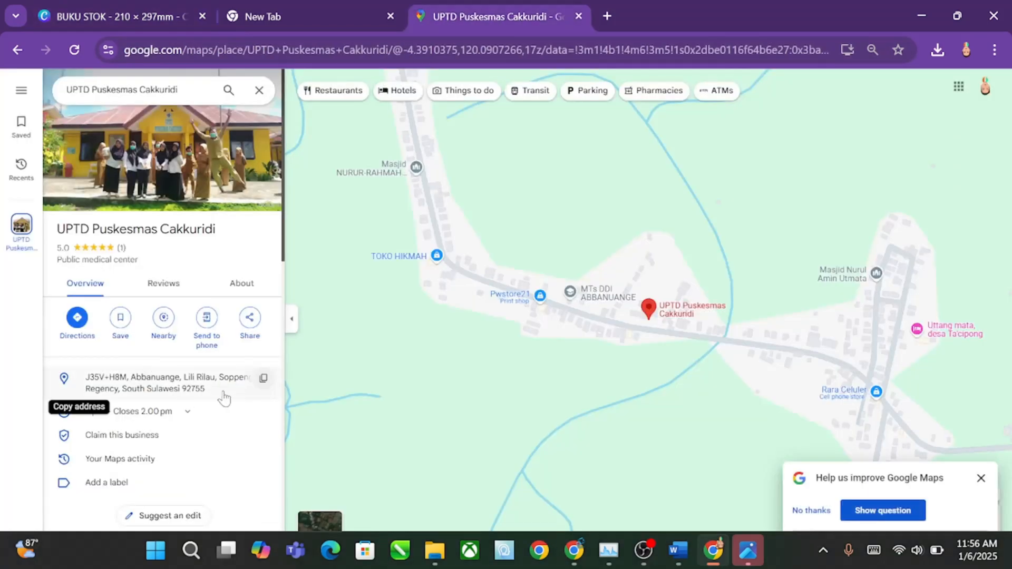
click(121, 16)
click(25, 243)
click(125, 353)
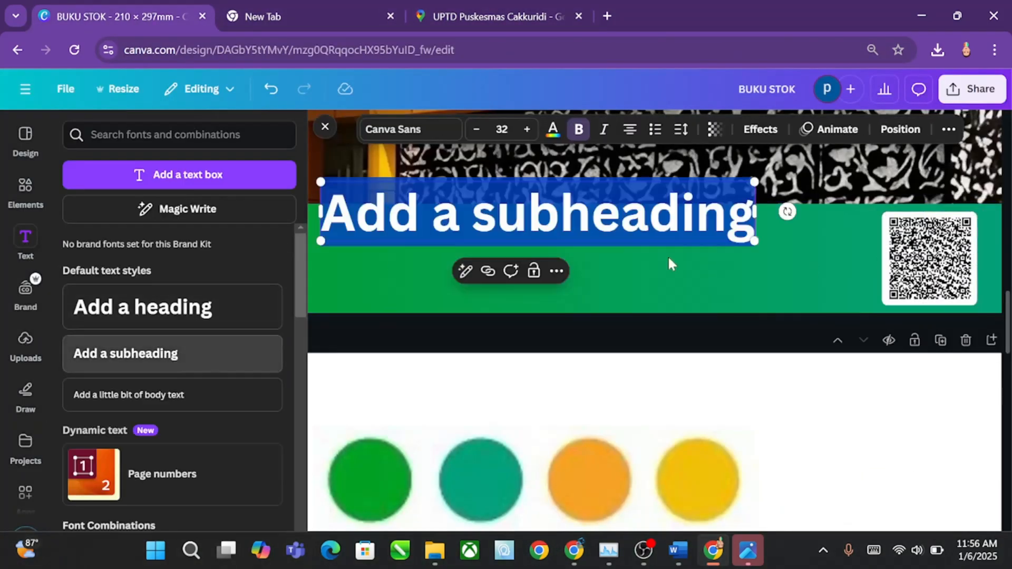
key(ctrl+v)
click(502, 129)
text(1)
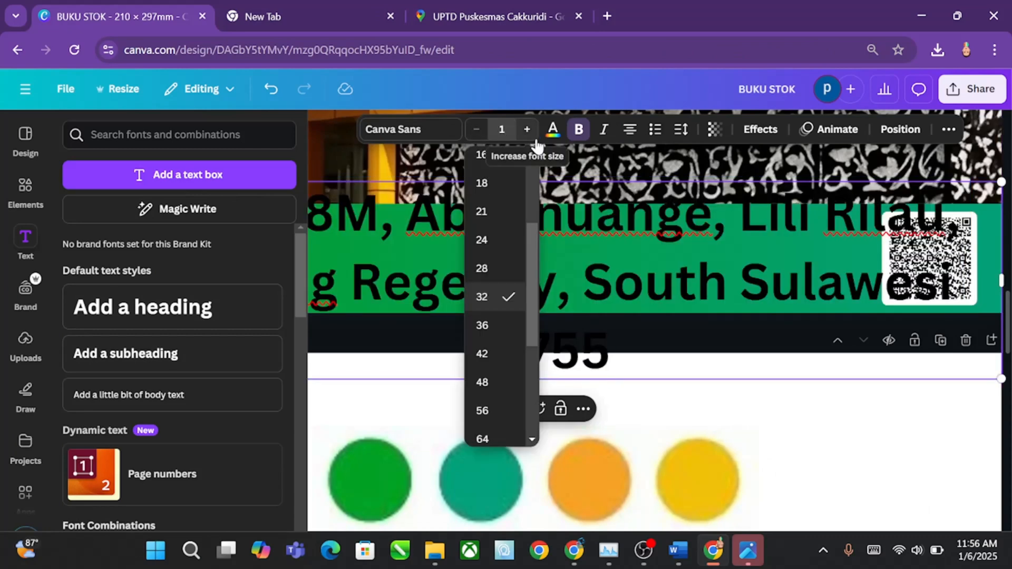
text(1)
key(Return)
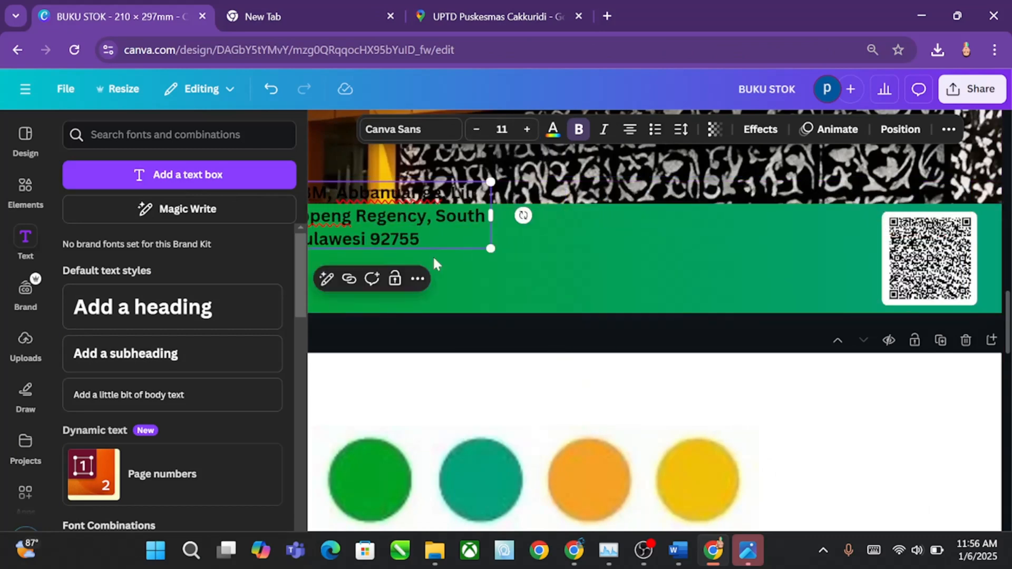
Step: Place the address beside the QR code in the green band, right-aligned, without bold and with tighter line spacing
drag(387, 223, 768, 265)
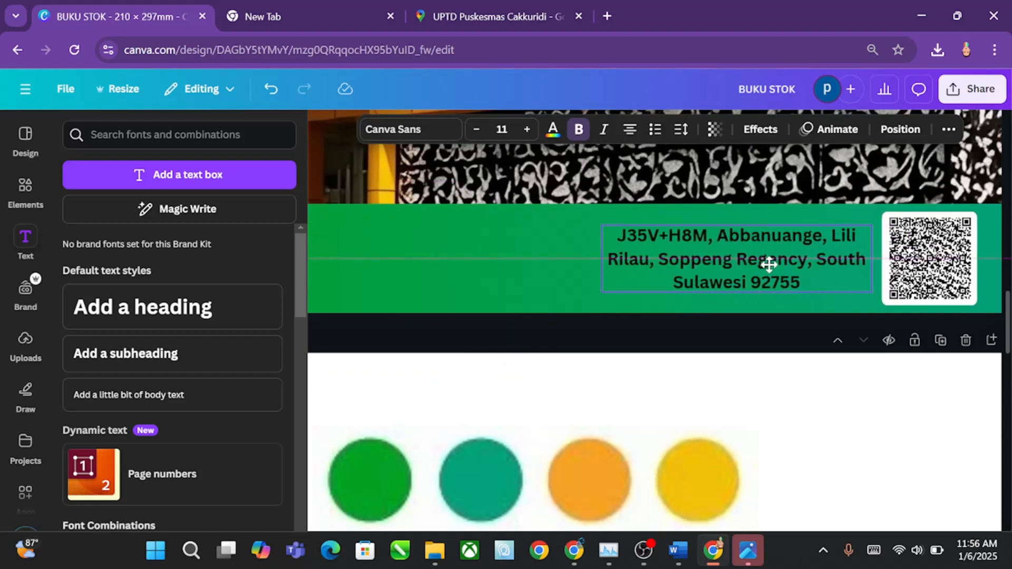
click(629, 129)
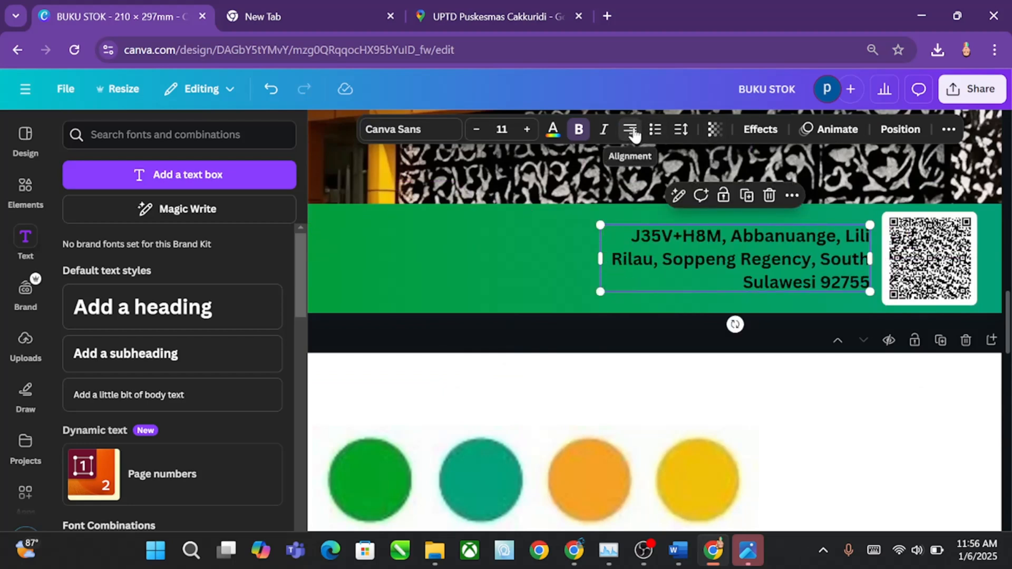
click(581, 136)
click(680, 129)
drag(655, 232, 634, 232)
click(838, 274)
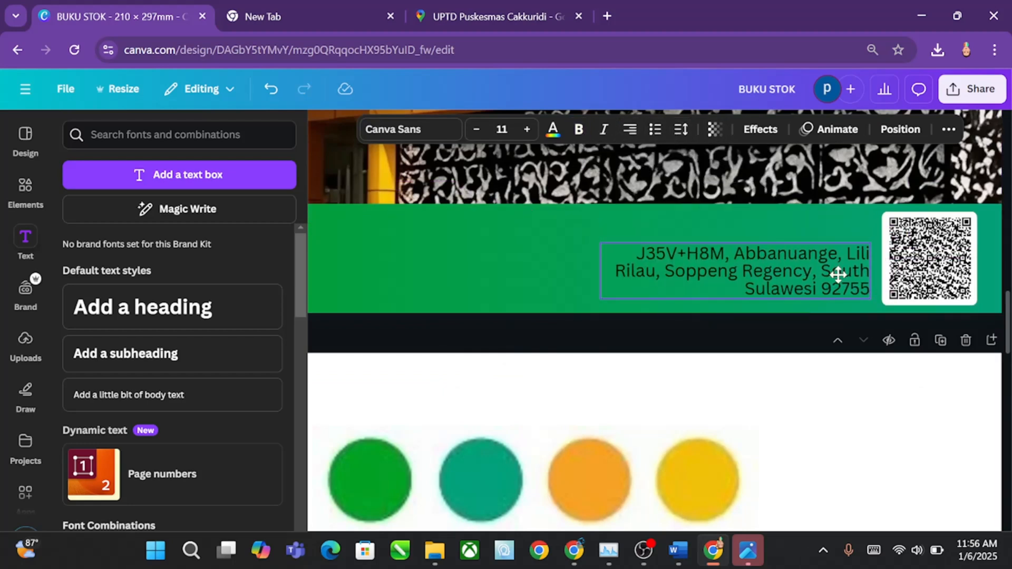
Step: Add the subheading "UPTD Puskesmas Cakkuridi", shrink it to about size 11.1 and place it directly above the address
click(226, 355)
text(U)
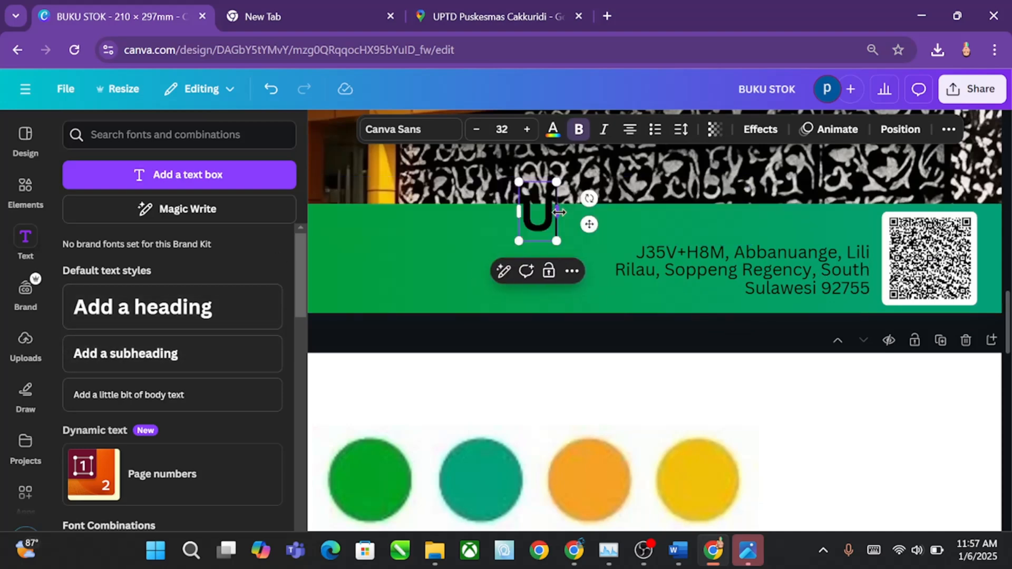
text(PTD Puskesmas Cak)
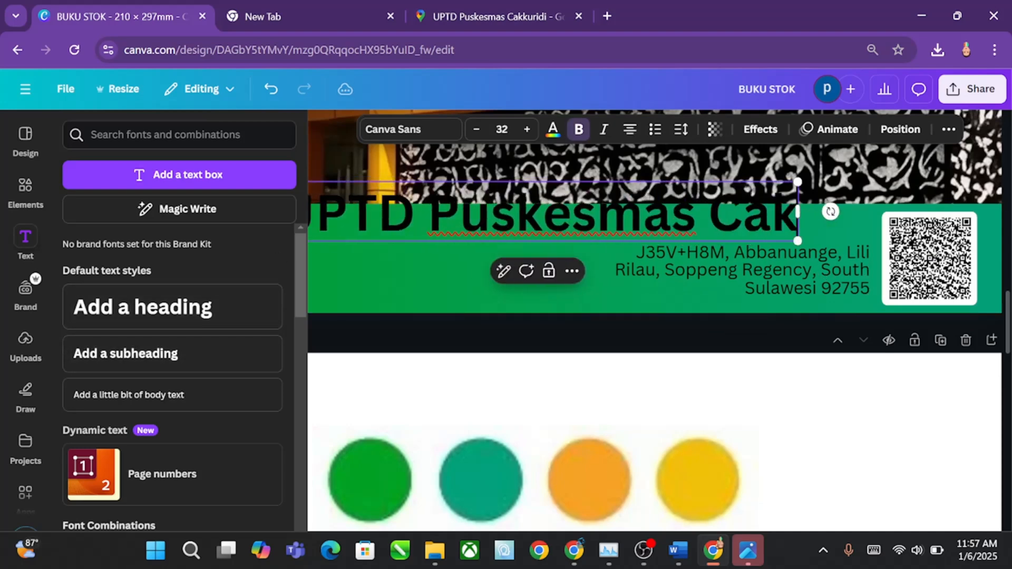
text(kuridi)
drag(867, 182, 436, 220)
drag(334, 273, 768, 269)
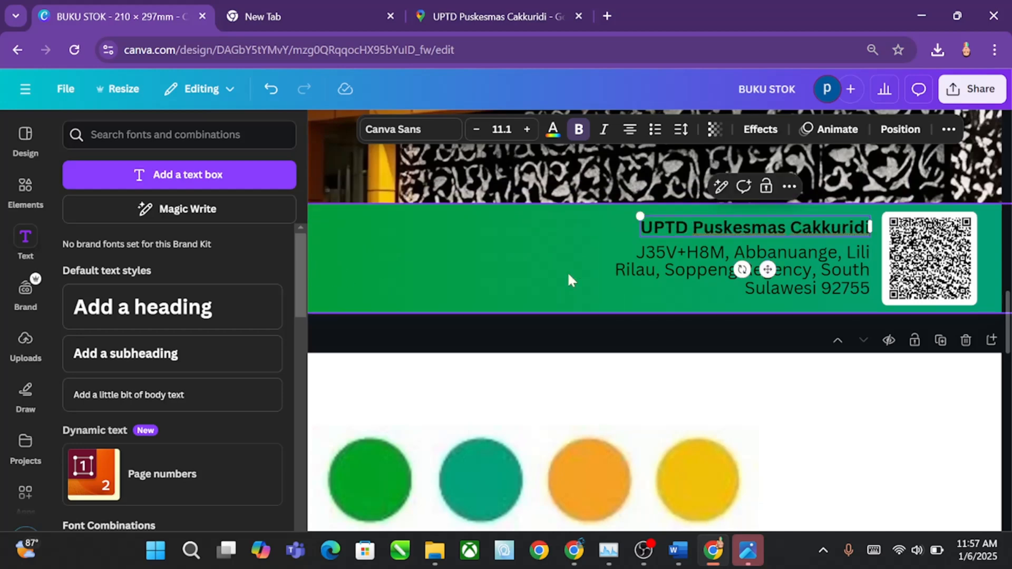
Step: Colour the "UPTD Puskesmas Cakkuridi" heading and the address in the green band white
scroll(567, 270, down, 3)
click(553, 129)
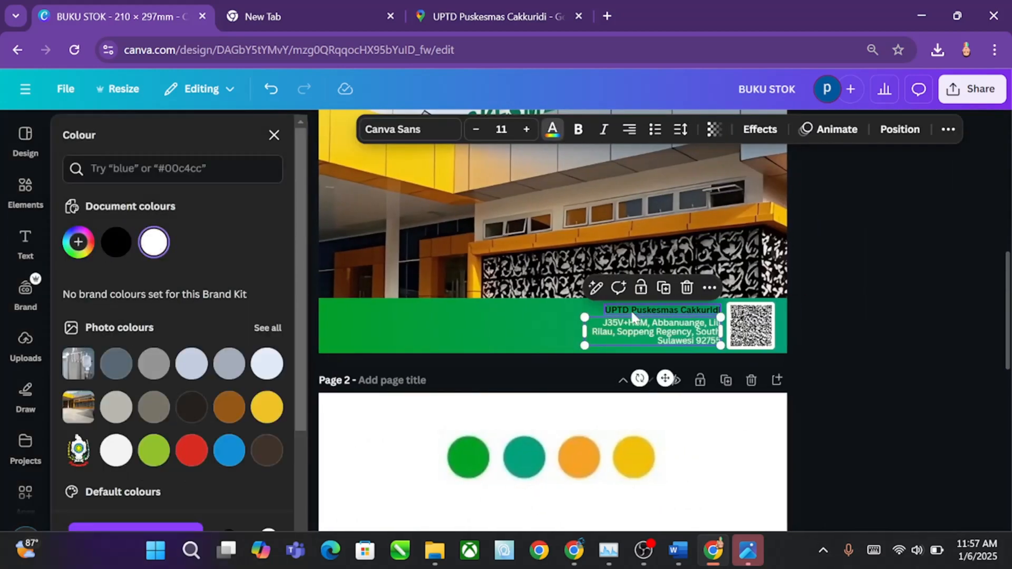
click(840, 298)
scroll(845, 200, up, 2)
scroll(816, 216, down, 2)
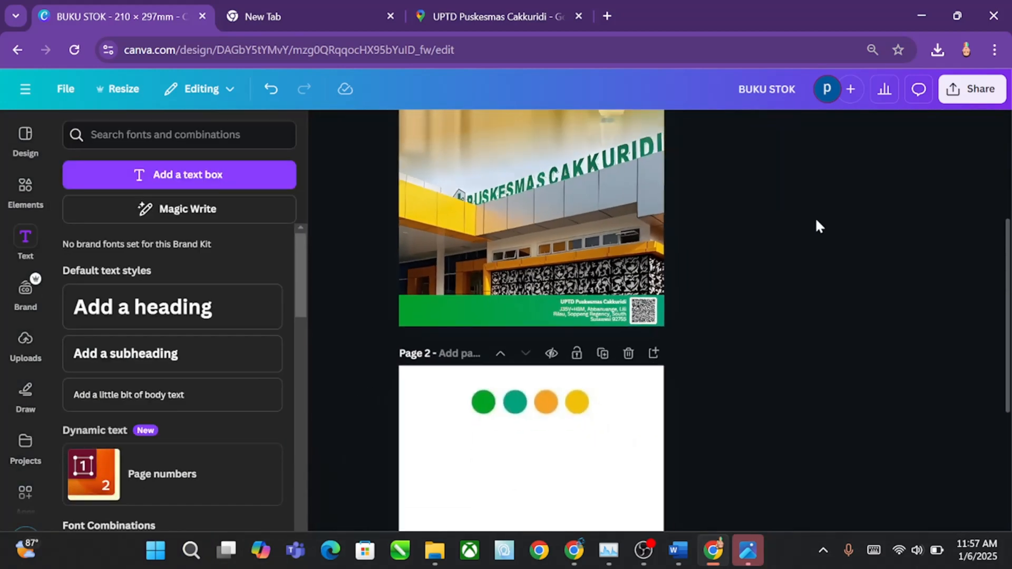
scroll(811, 223, up, 3)
scroll(804, 232, down, 1)
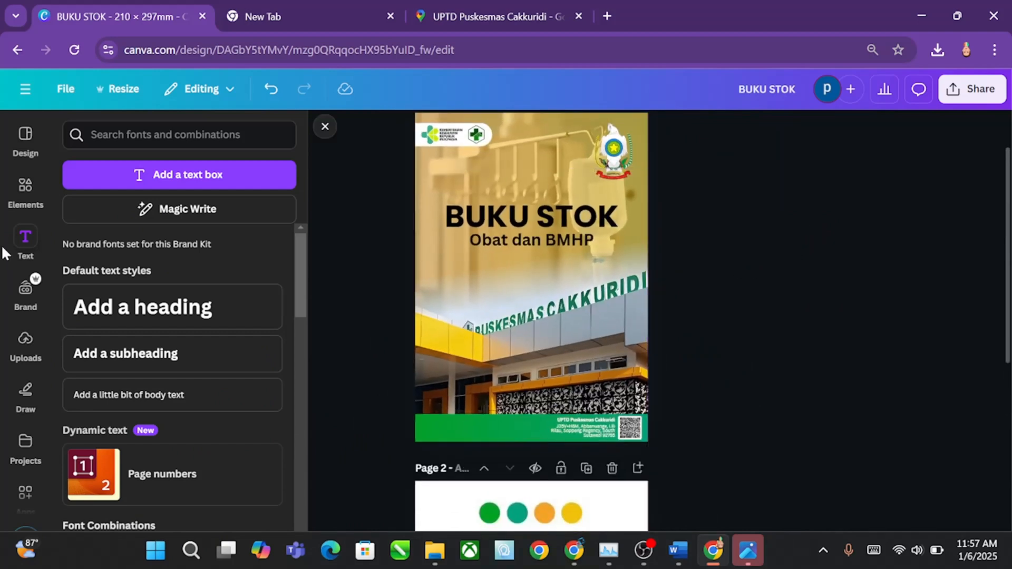
Step: Search the graphics for "Element garis" and open the magic recommendations for the Abstract Geometric Line Pattern Design
click(26, 190)
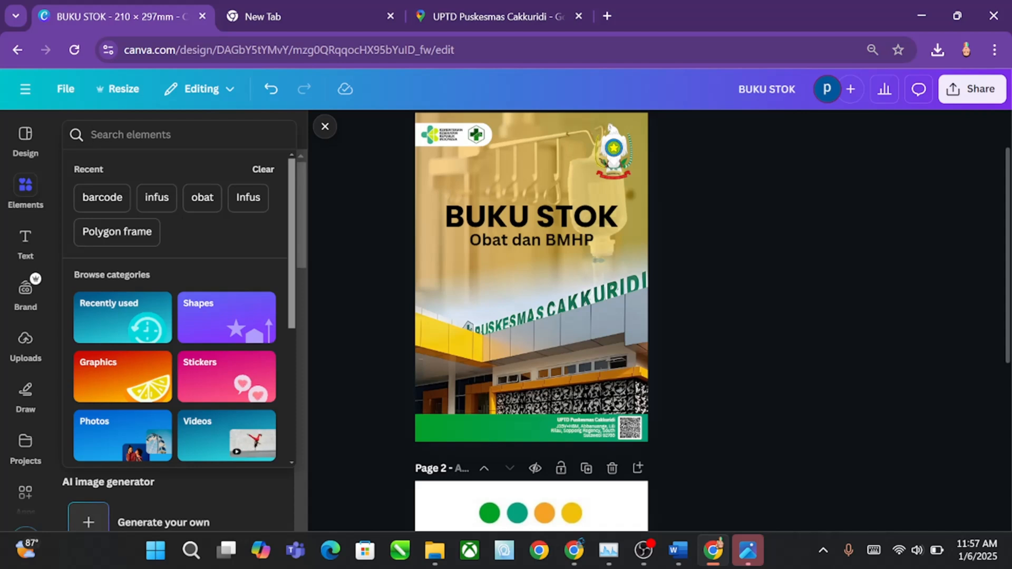
text(Eleme)
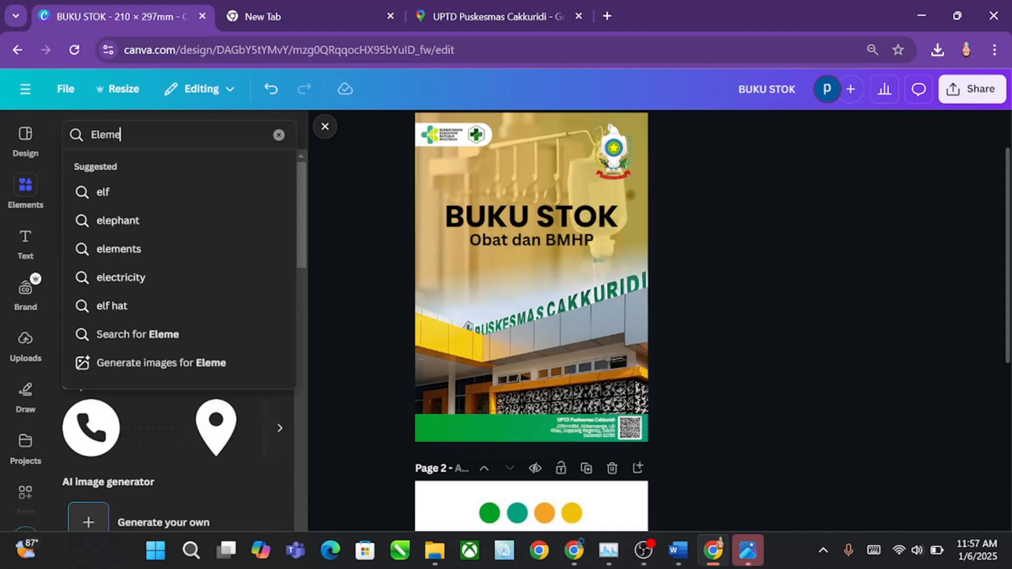
text(nt garis)
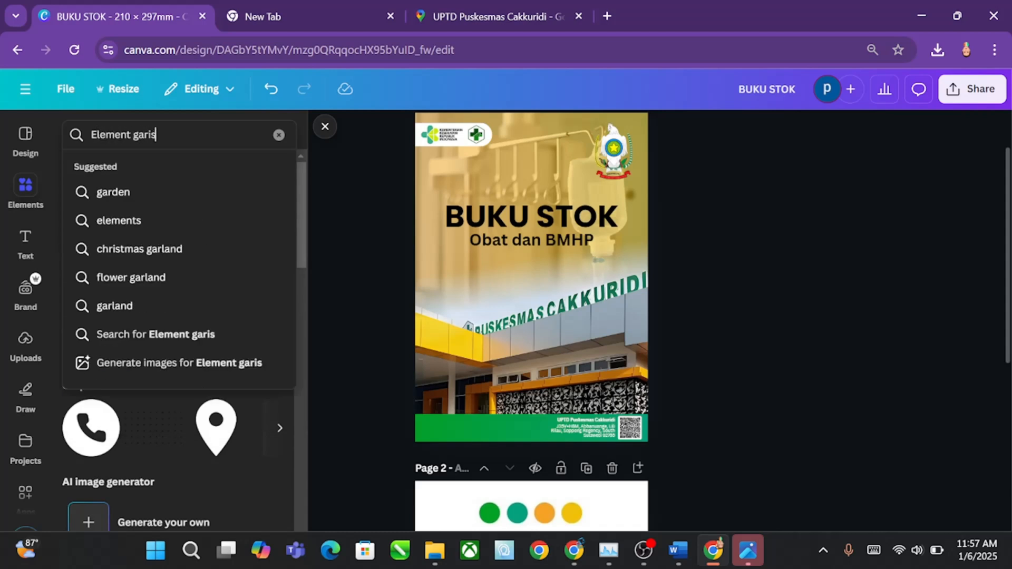
key(Return)
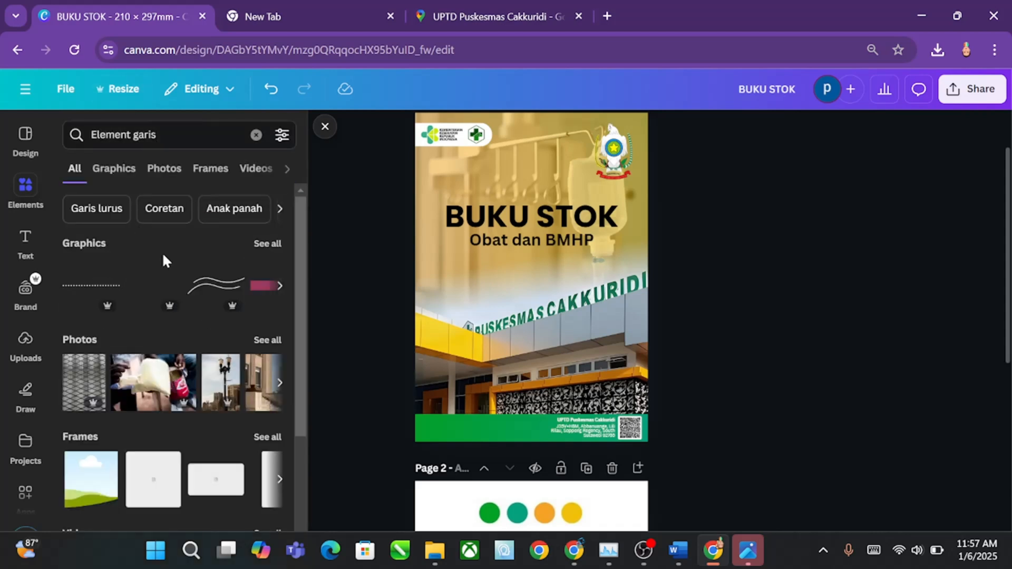
click(266, 245)
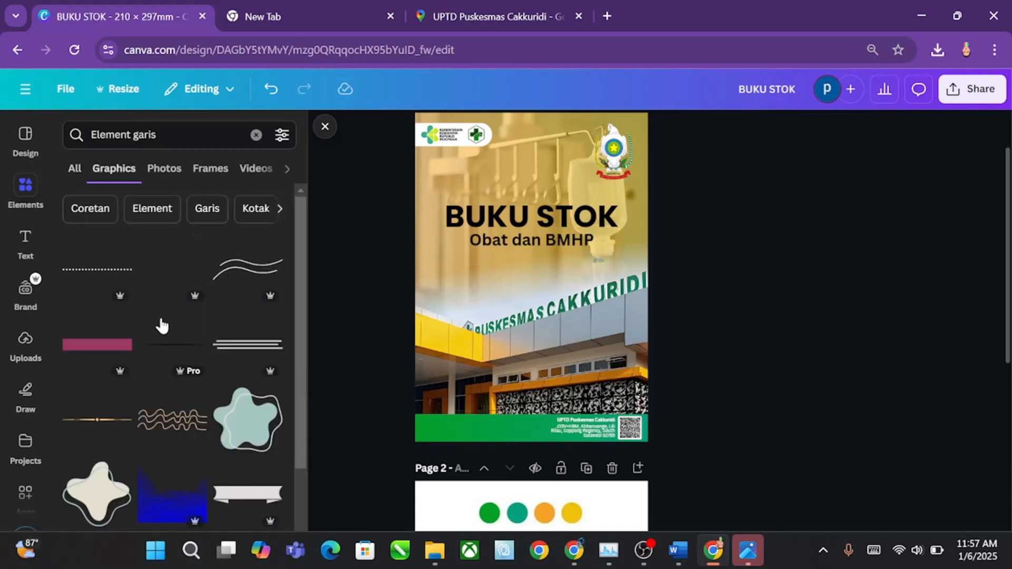
scroll(169, 362, down, 5)
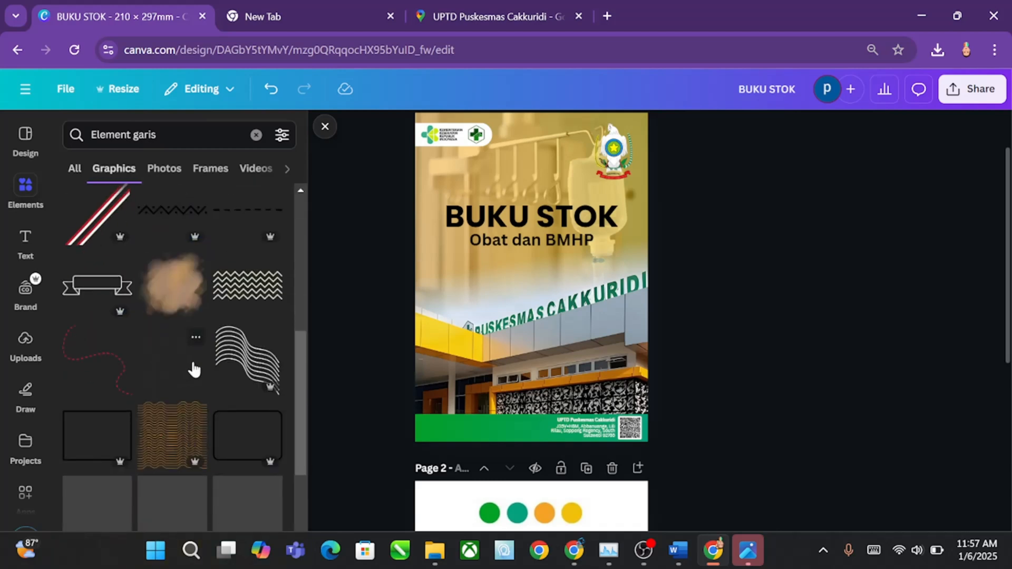
scroll(237, 360, down, 5)
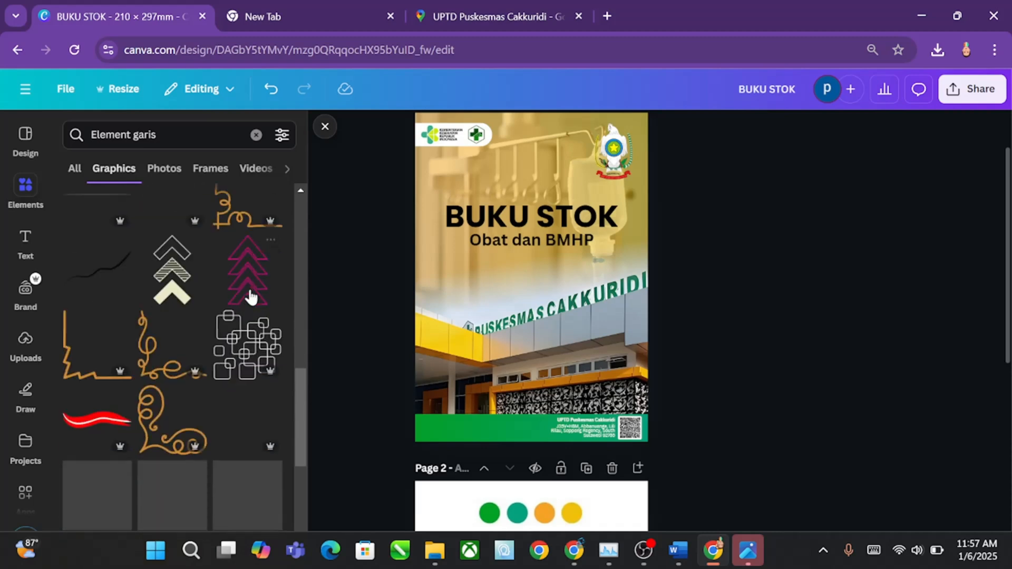
right_click(241, 345)
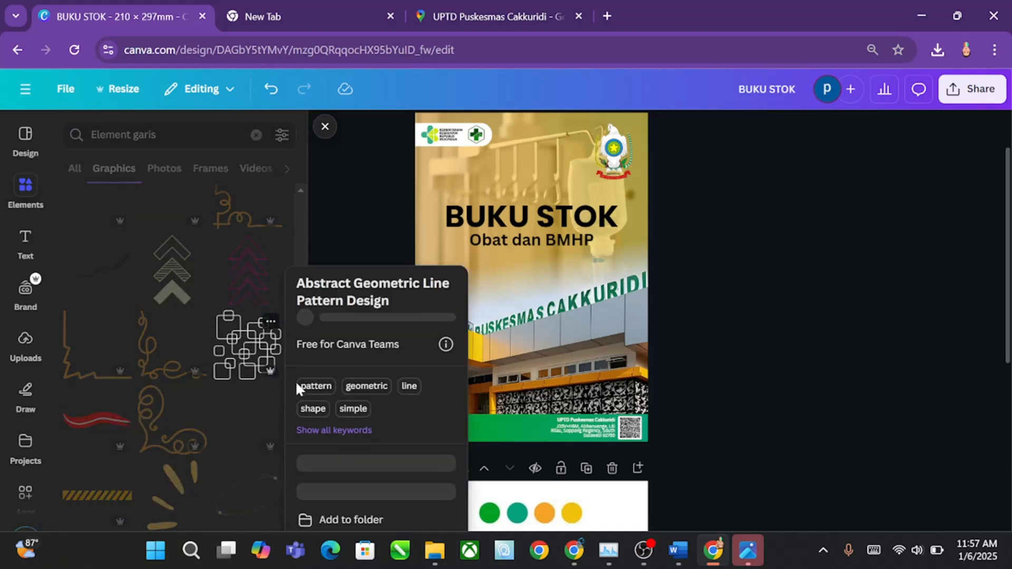
click(324, 490)
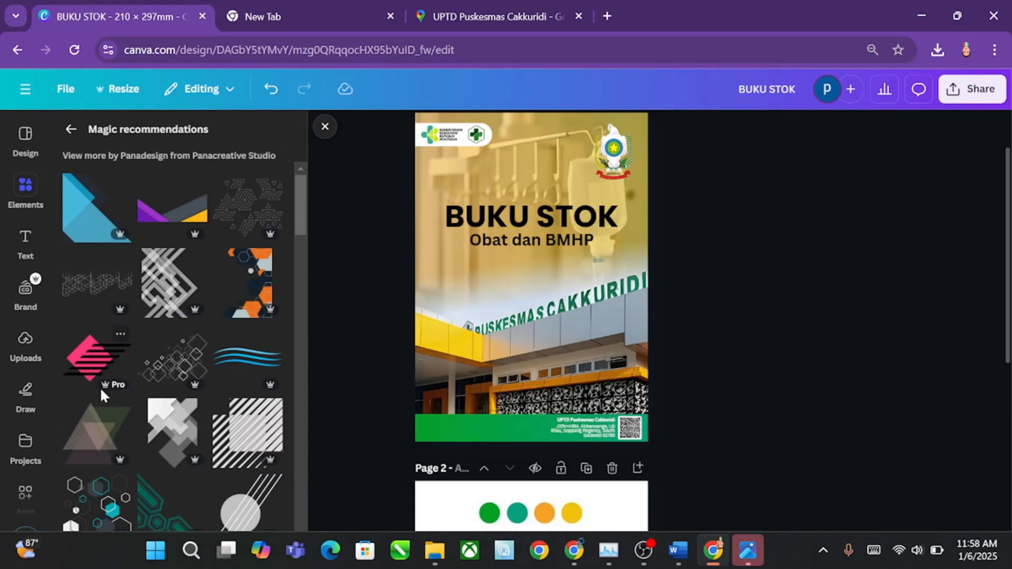
Step: Add the translucent overlapping triangles graphic to page 1, move it over the green band's left part and enlarge it
click(98, 428)
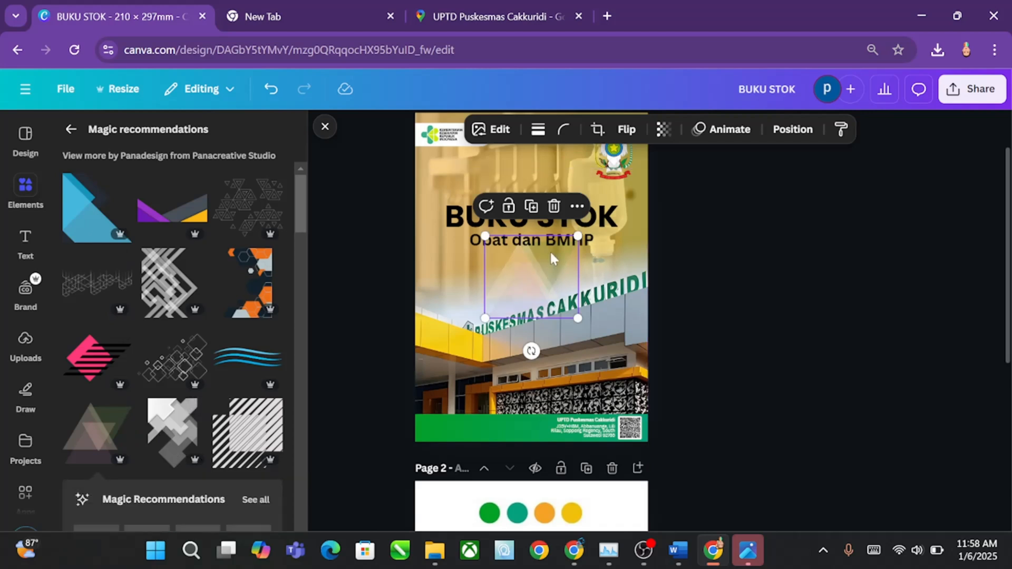
drag(523, 276, 468, 420)
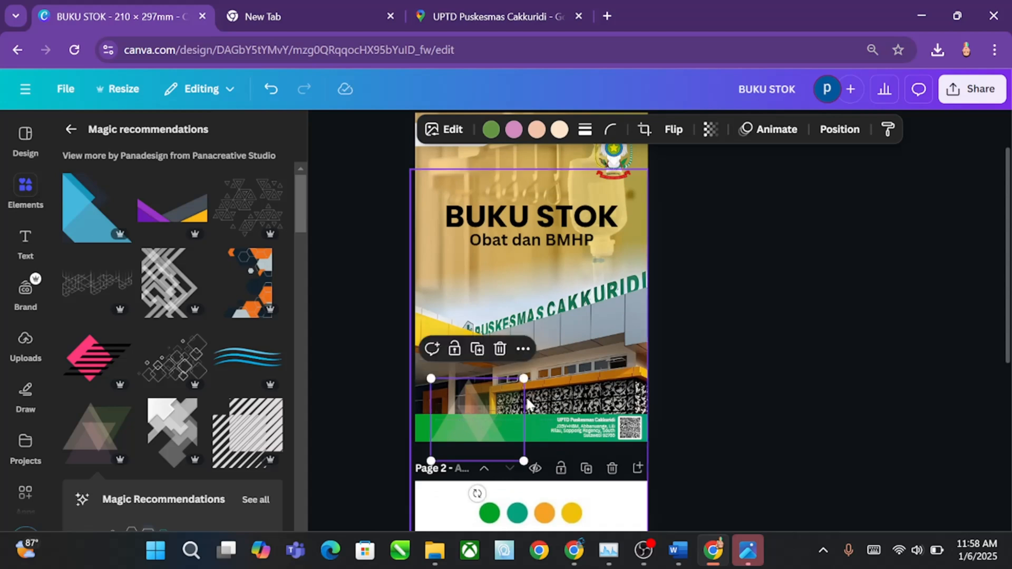
drag(524, 378, 602, 309)
drag(522, 379, 503, 413)
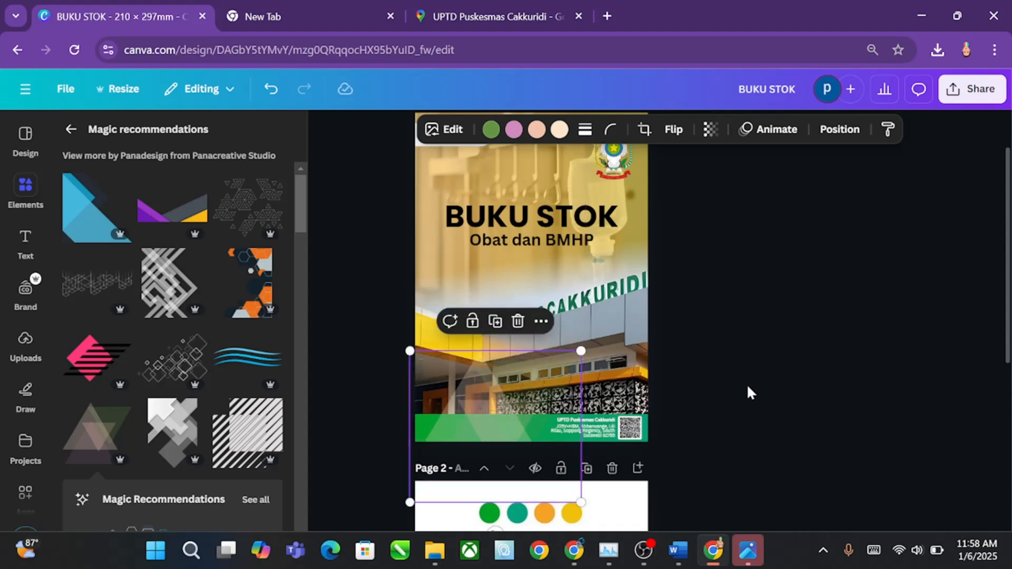
click(748, 393)
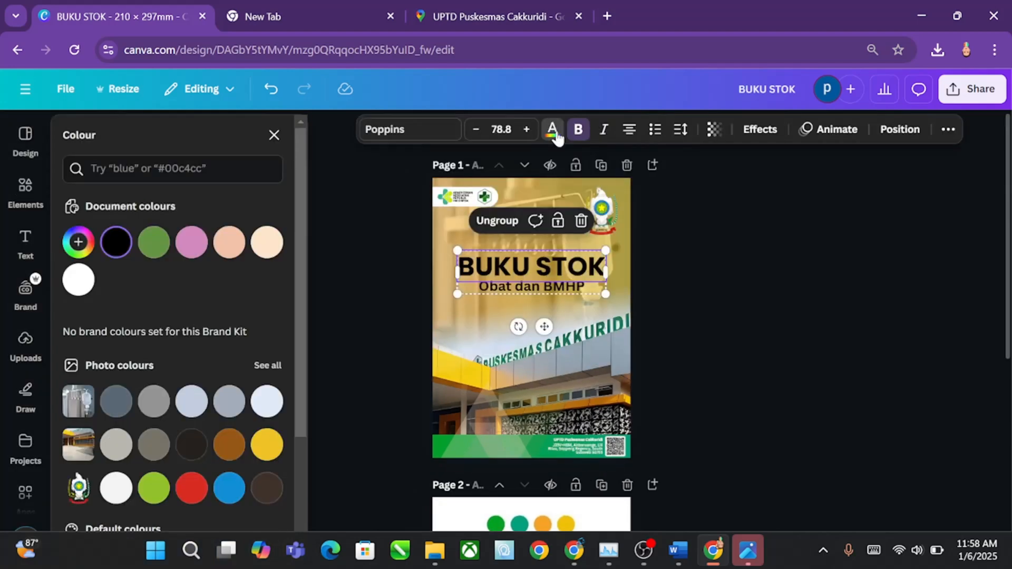
Step: Colour the "BUKU STOK" title green #03A120, sampled from the first palette circle on page 2
click(552, 129)
click(551, 129)
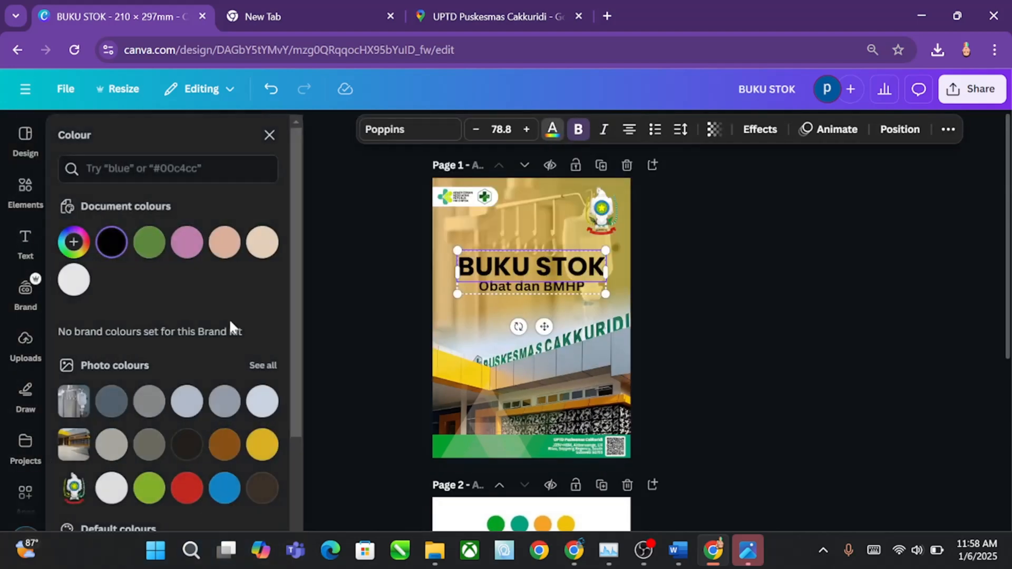
click(78, 242)
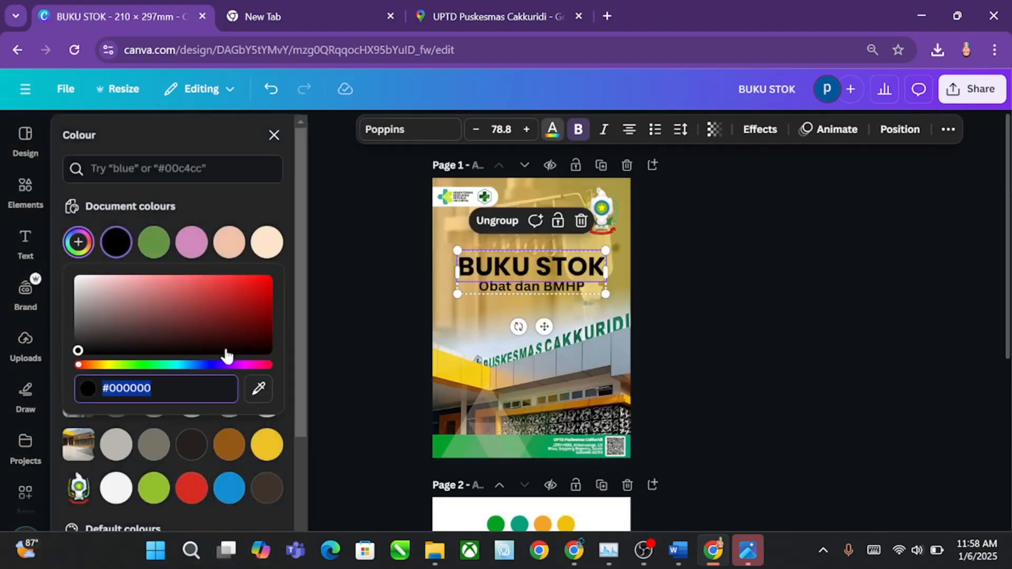
click(258, 388)
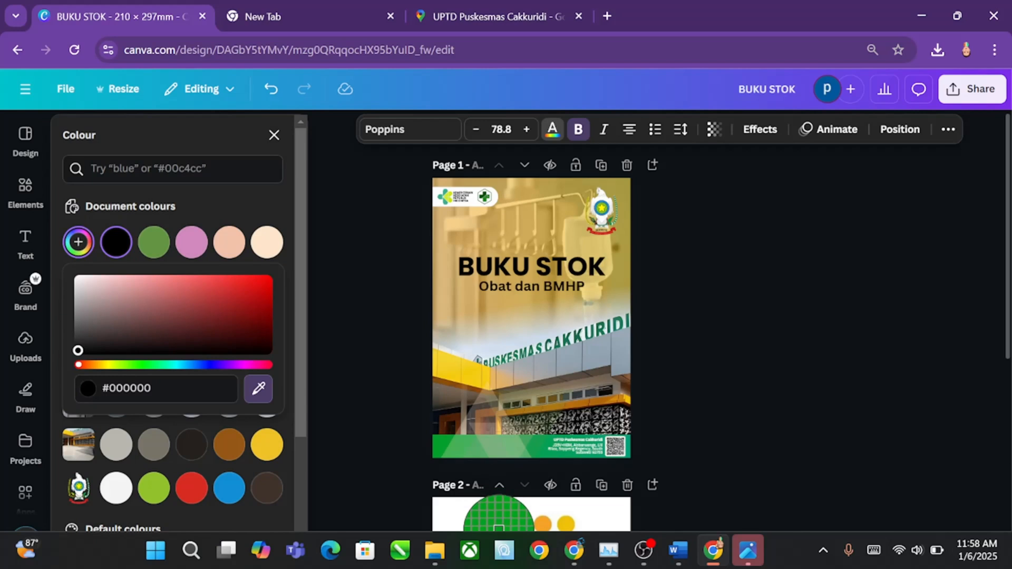
click(498, 527)
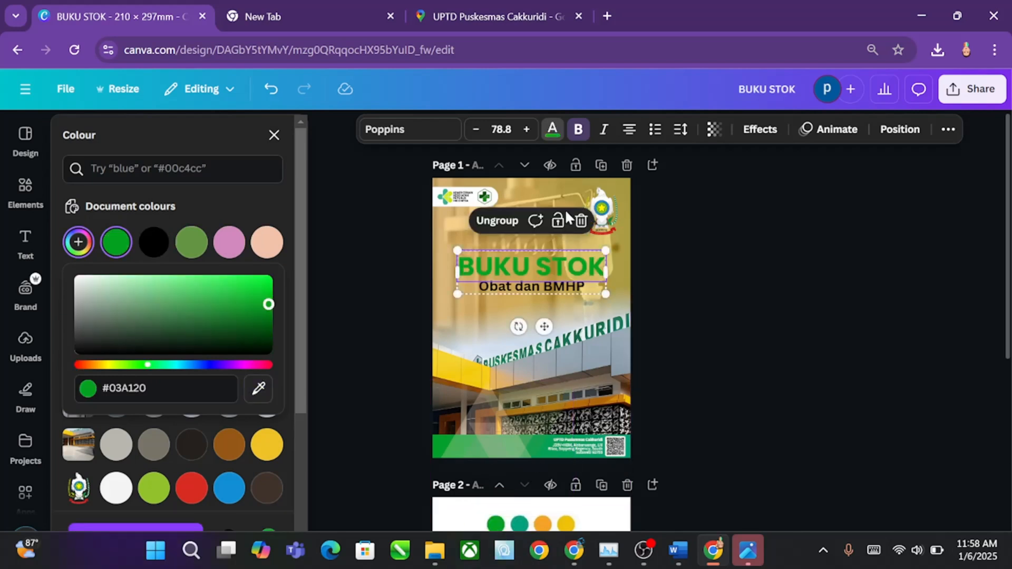
Step: Apply the Outline text effect to the "BUKU STOK" title with white as its outline colour
click(758, 130)
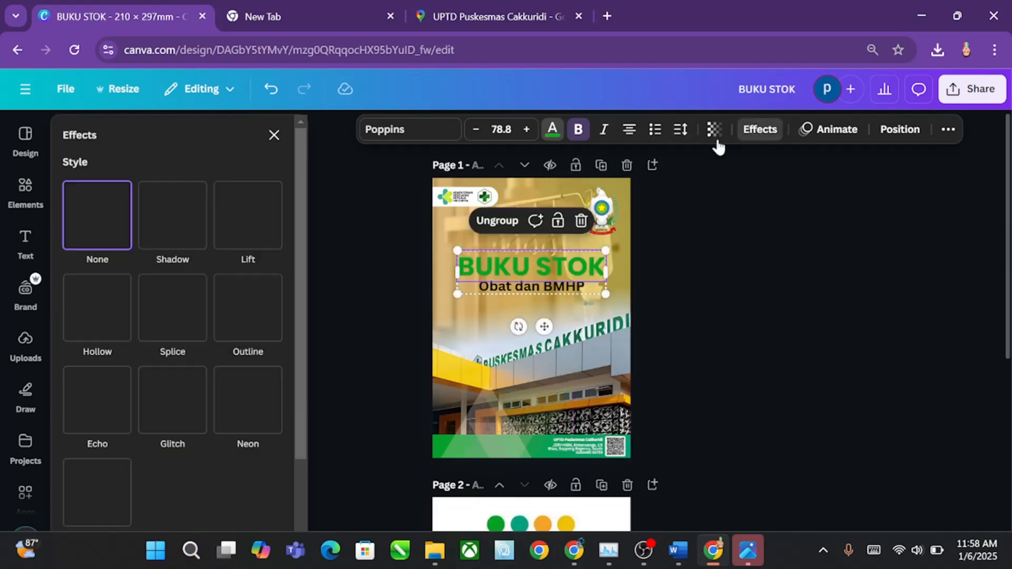
click(231, 323)
click(270, 434)
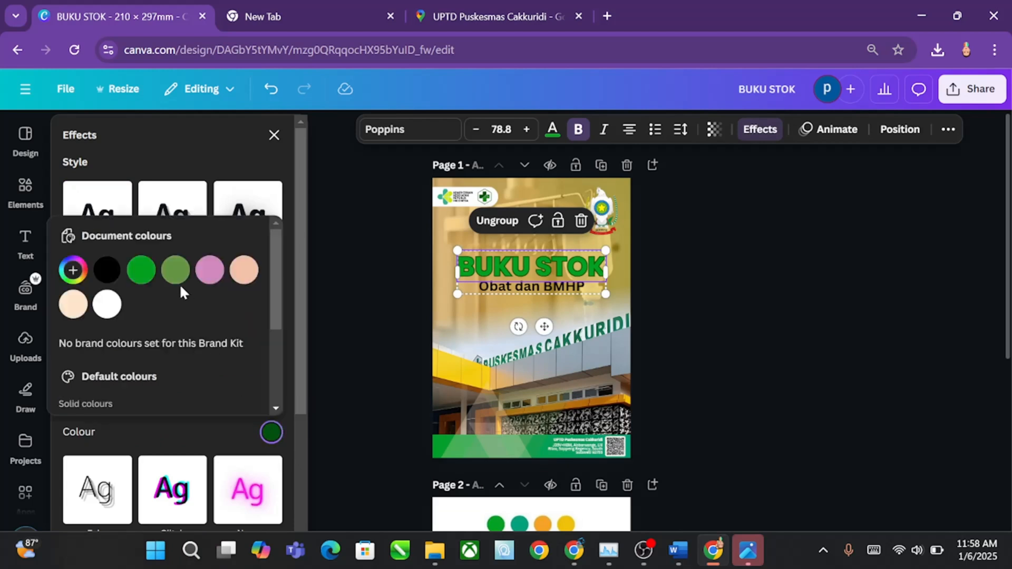
click(105, 304)
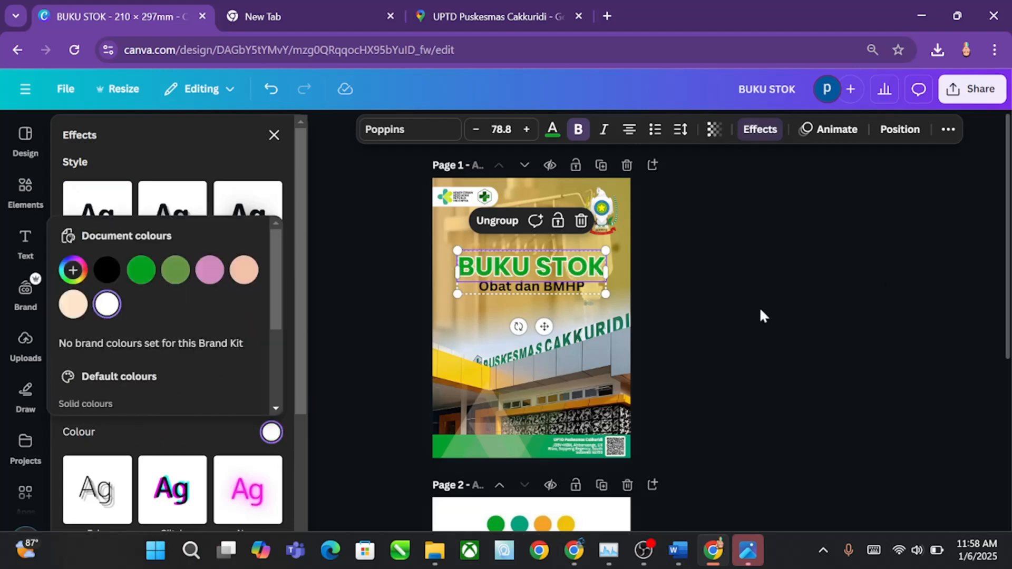
Step: Colour the "Obat dan BMHP" subtitle teal #06A47A, sampled from the second palette circle on page 2
click(569, 287)
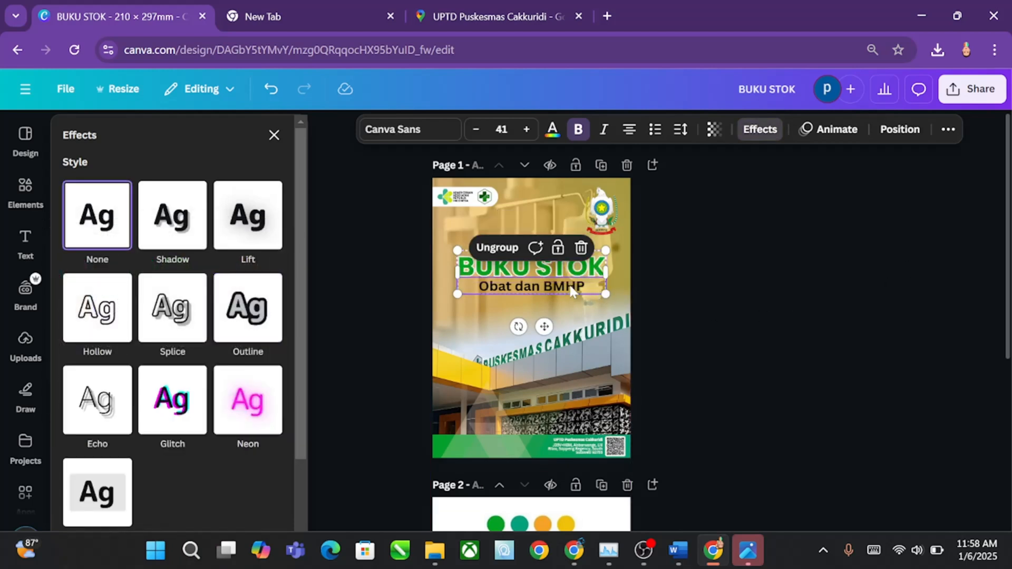
click(557, 135)
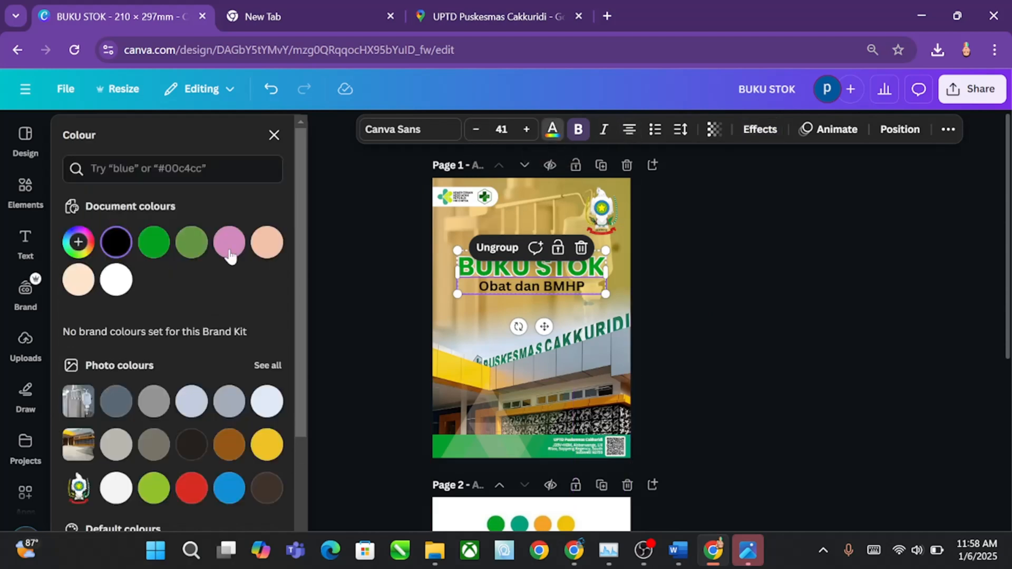
click(86, 248)
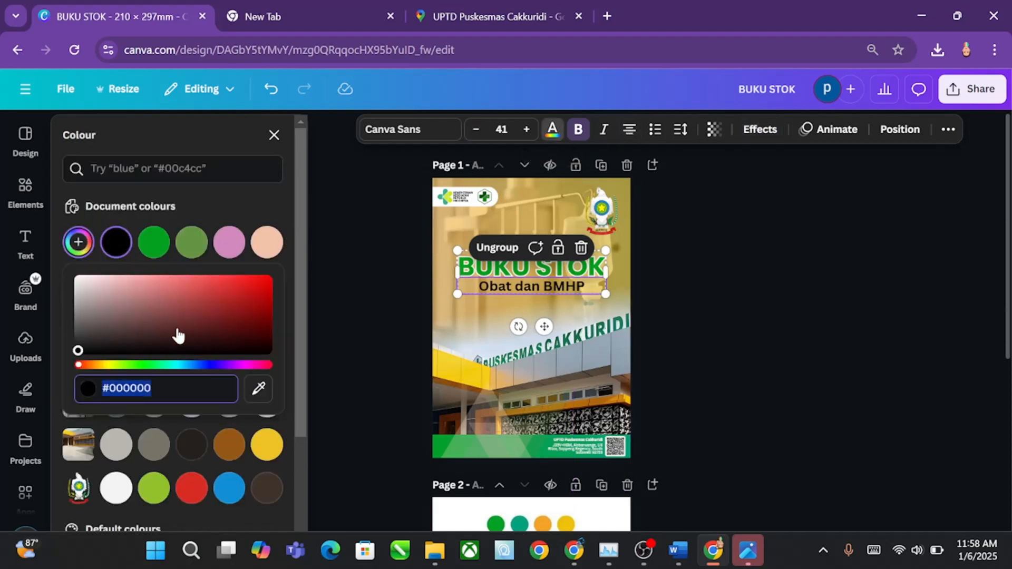
click(259, 390)
click(519, 524)
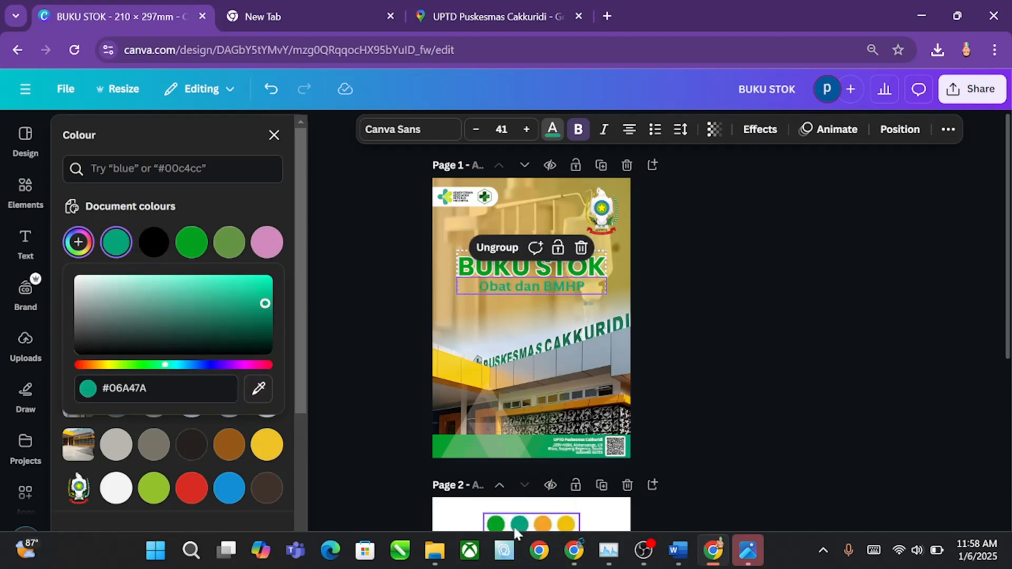
Step: Apply the Outline text effect to the "Obat dan BMHP" subtitle with white as its outline colour
click(761, 130)
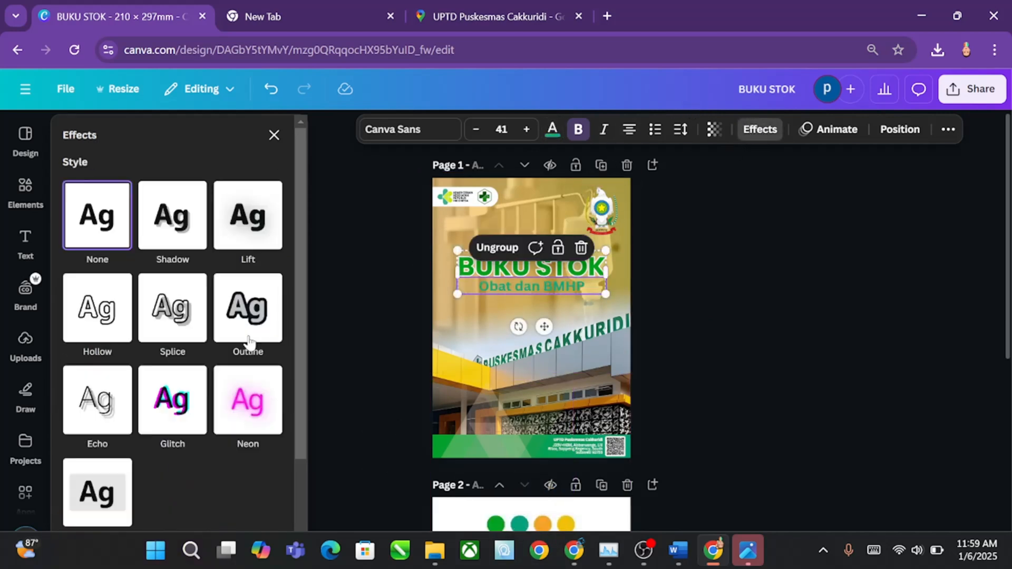
click(247, 310)
click(271, 433)
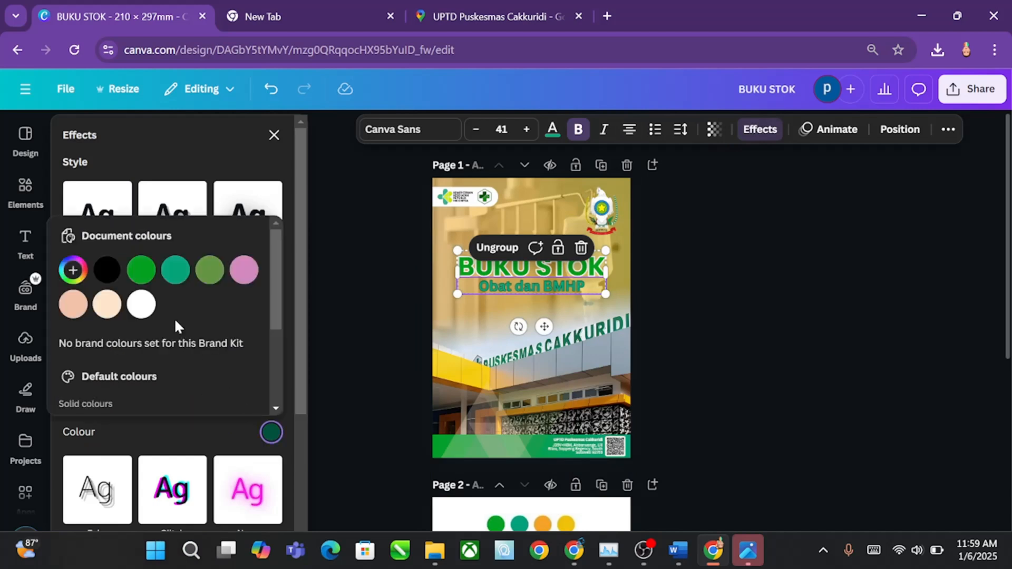
click(141, 305)
click(717, 331)
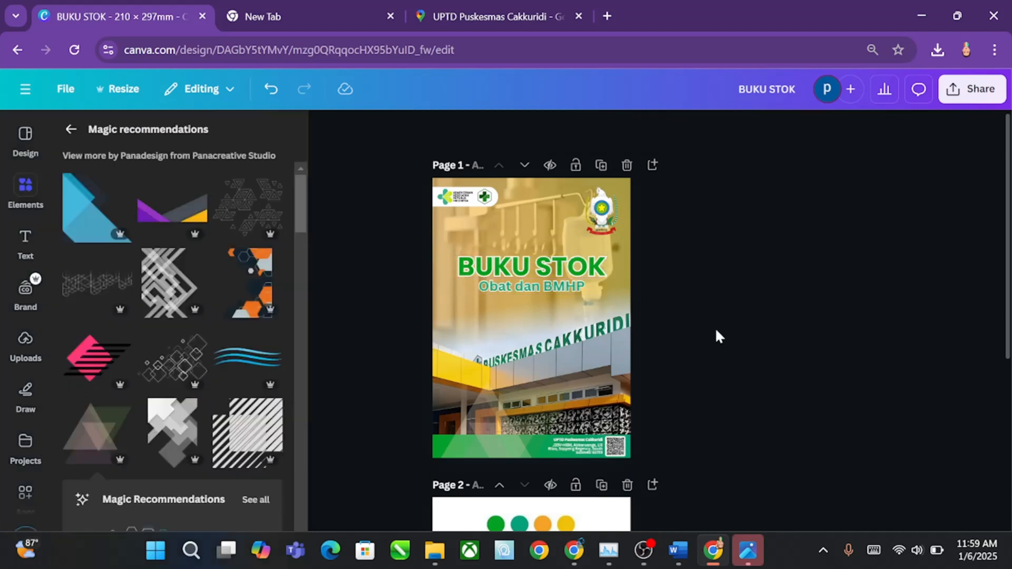
Step: Add a blank page directly after the cover page
scroll(715, 327, down, 2)
scroll(714, 328, up, 2)
scroll(713, 327, down, 2)
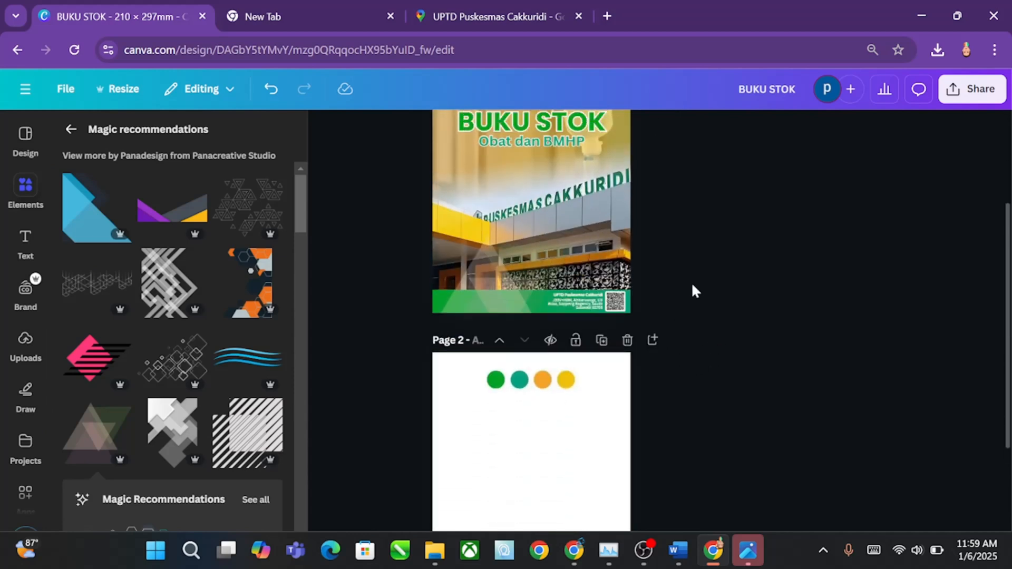
scroll(691, 290, up, 2)
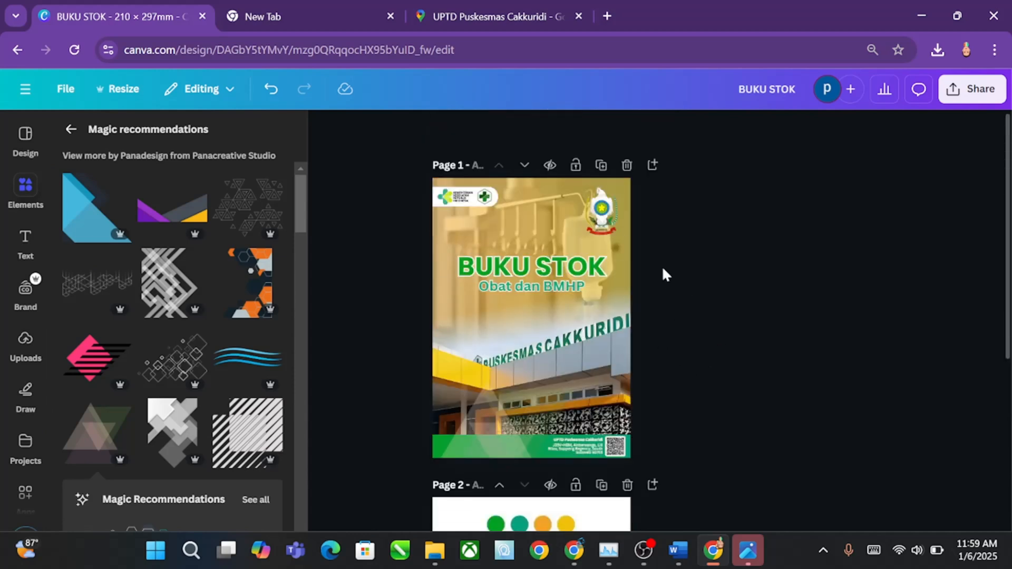
click(652, 167)
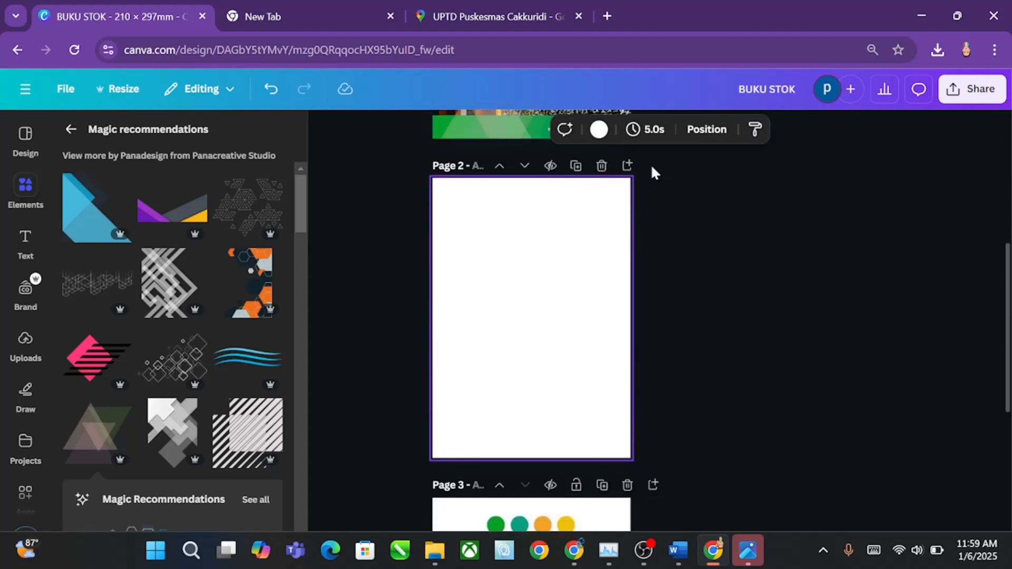
scroll(726, 306, up, 5)
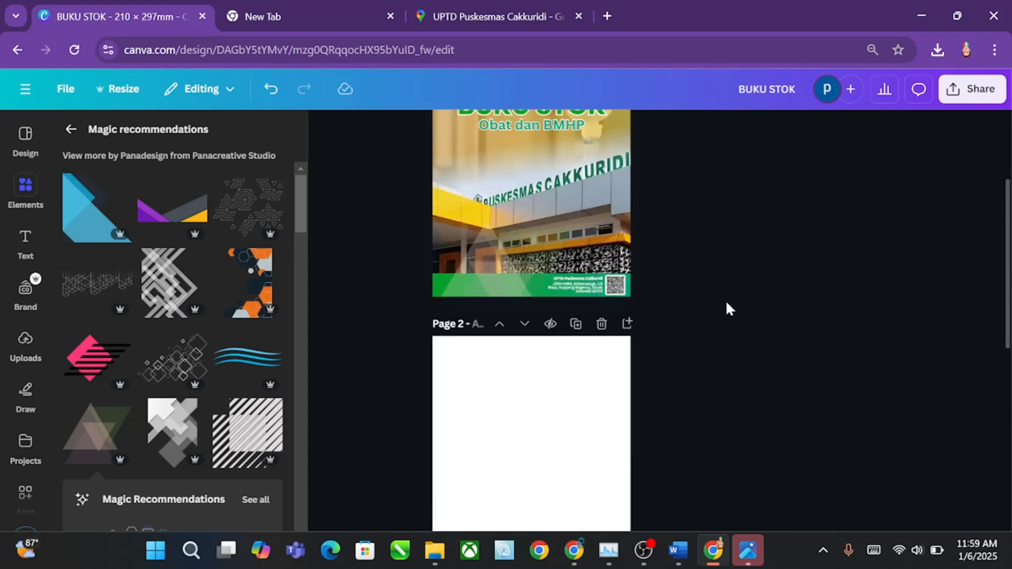
scroll(725, 299, down, 3)
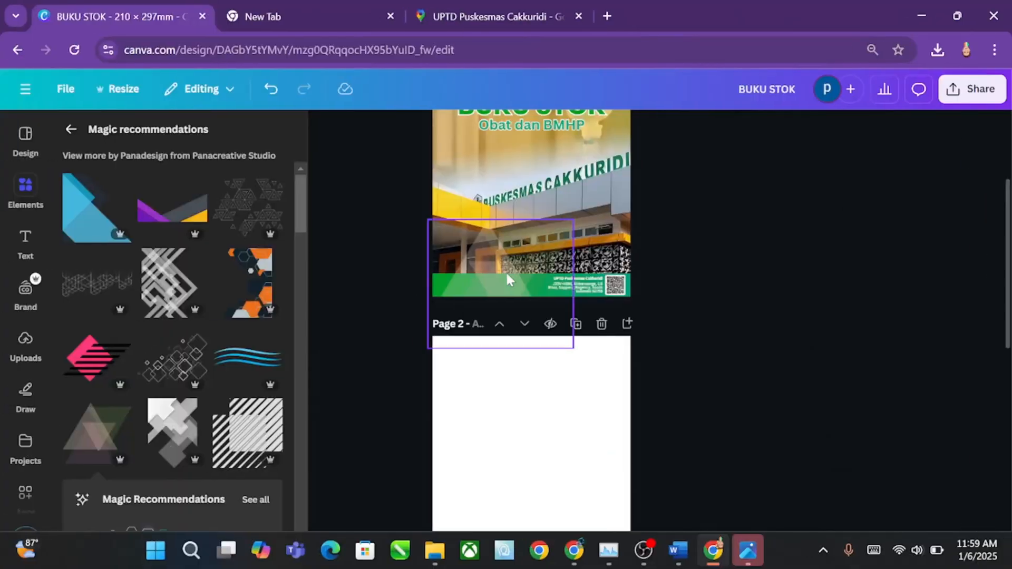
Step: Group the cover's footer elements: green band, QR code, triangles graphic, address text and "UPTD Puskesmas Cakkuridi" text
click(565, 260)
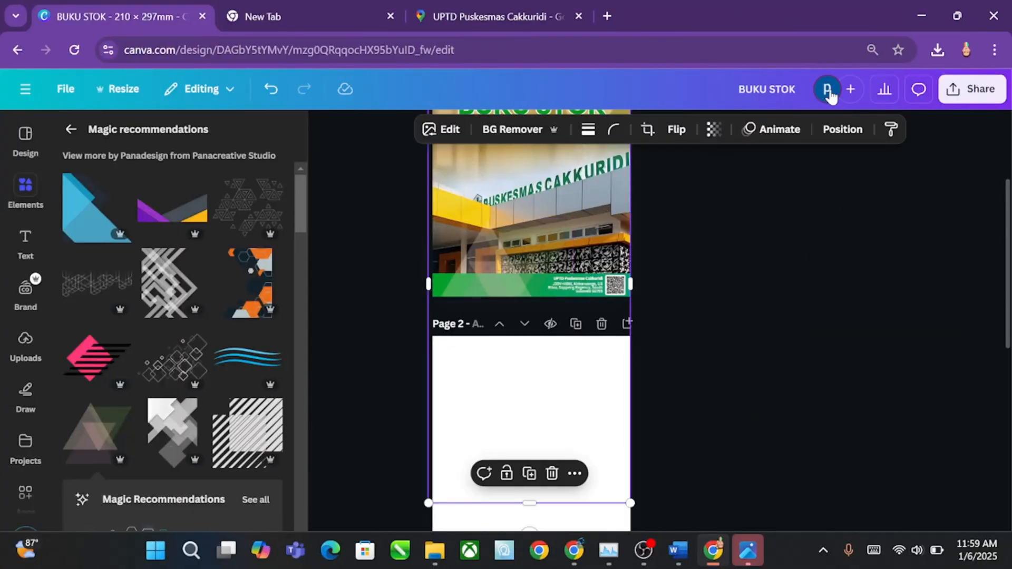
click(845, 131)
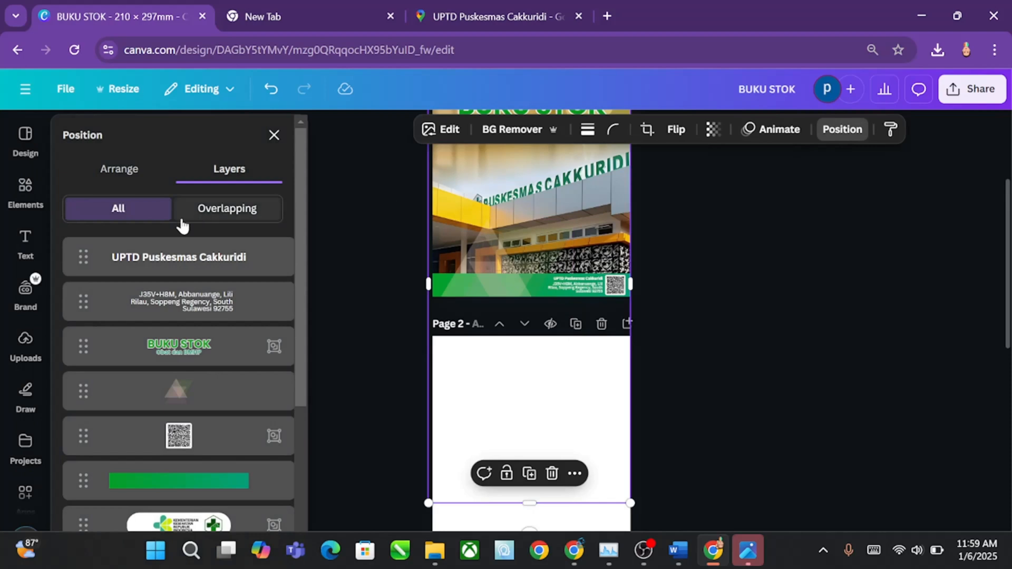
scroll(176, 402, down, 3)
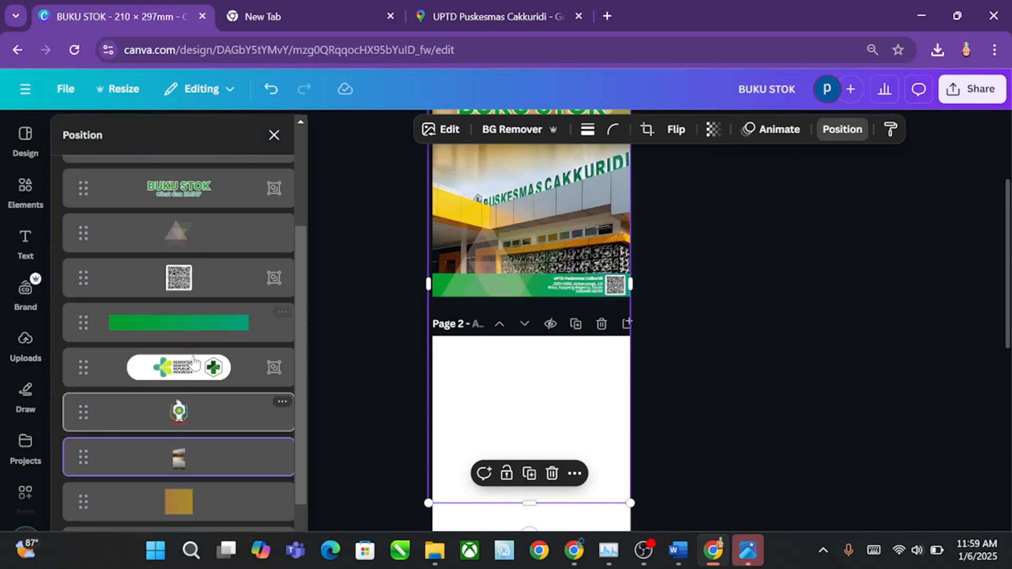
click(202, 323)
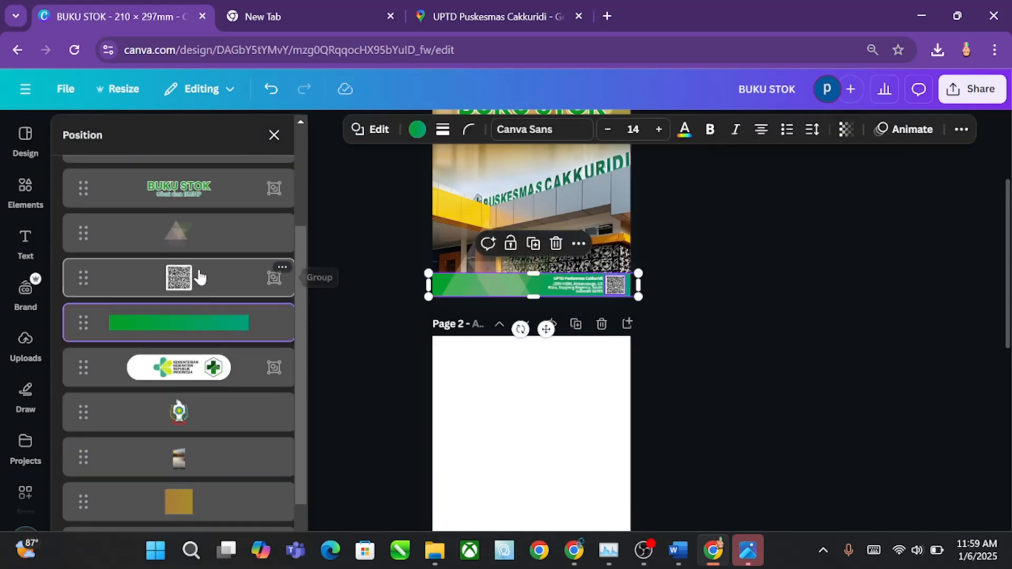
shift+click(199, 276)
shift+click(190, 232)
scroll(189, 226, up, 3)
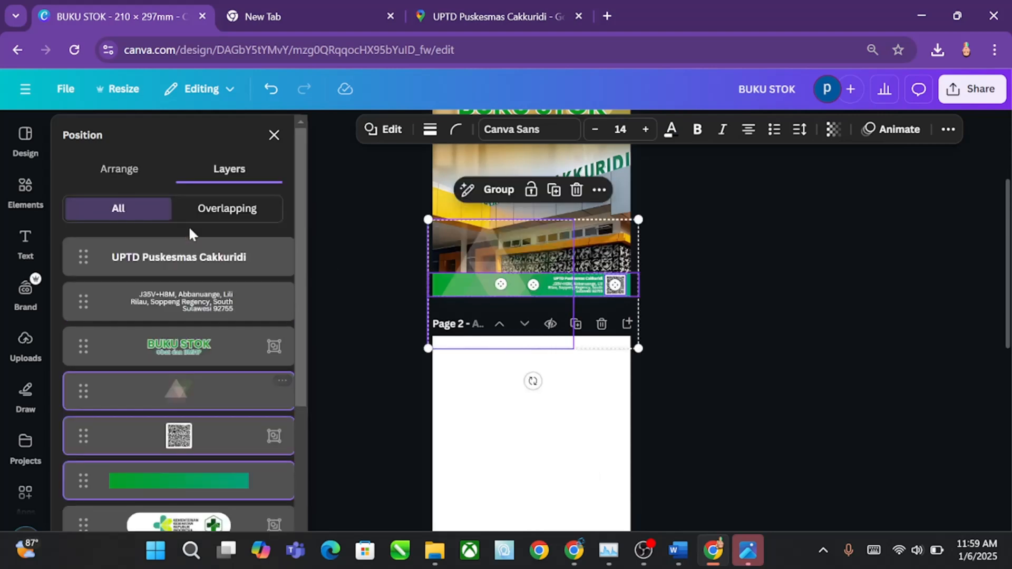
shift+click(182, 304)
shift+click(190, 261)
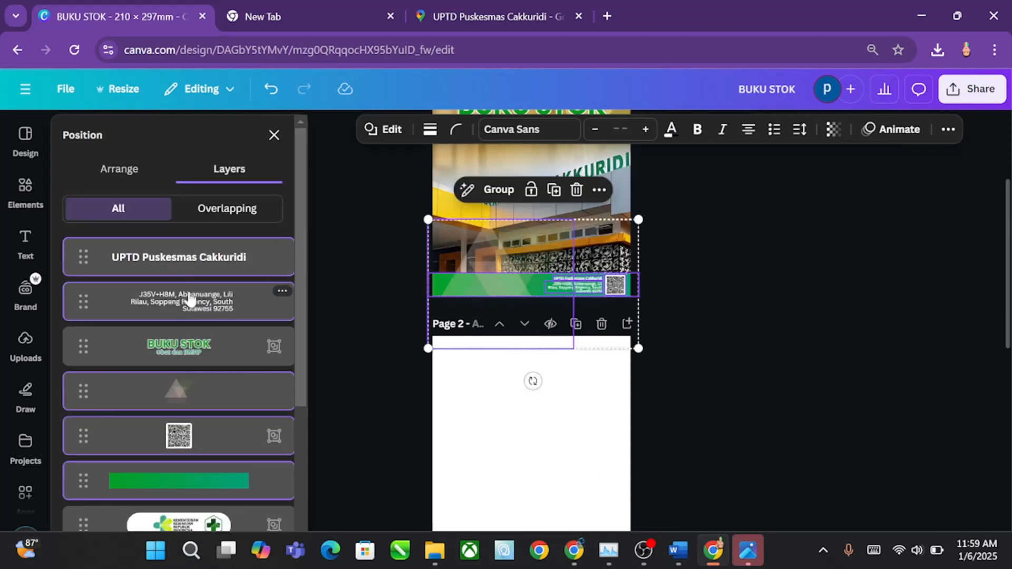
right_click(187, 298)
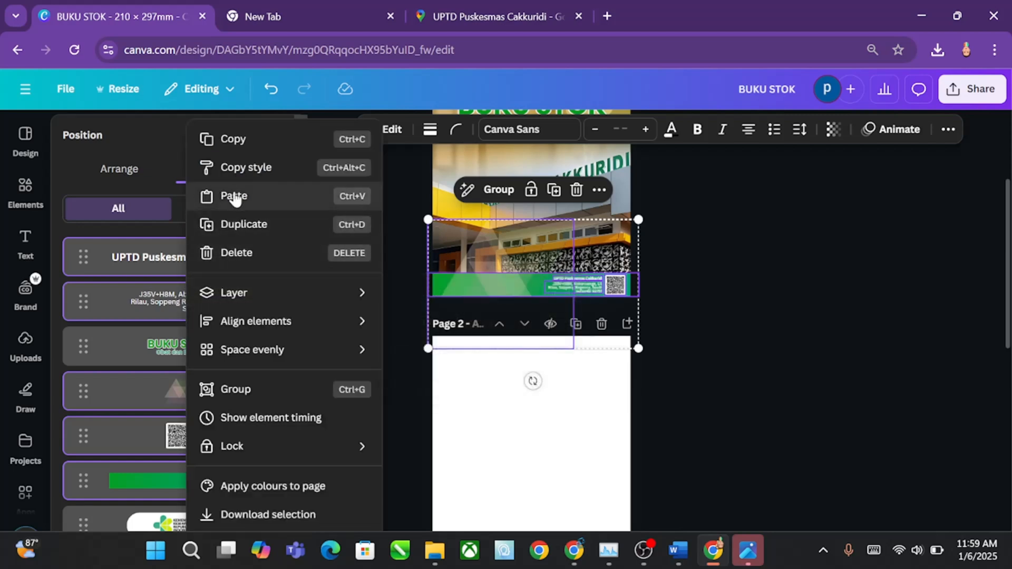
click(250, 390)
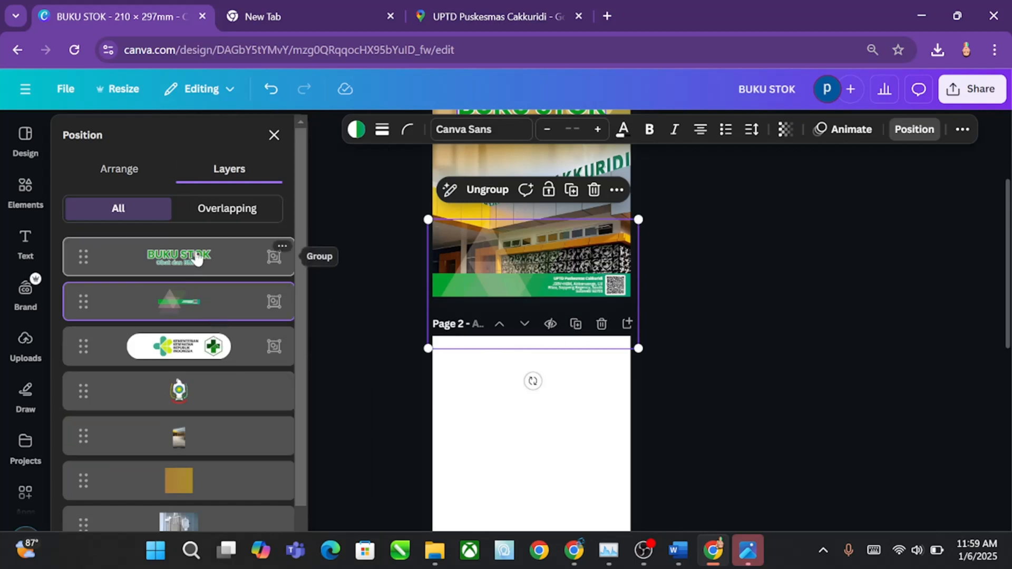
Step: Copy the footer group to the foot of the blank page 2 and ungroup the copy
scroll(194, 416, down, 1)
scroll(193, 418, down, 1)
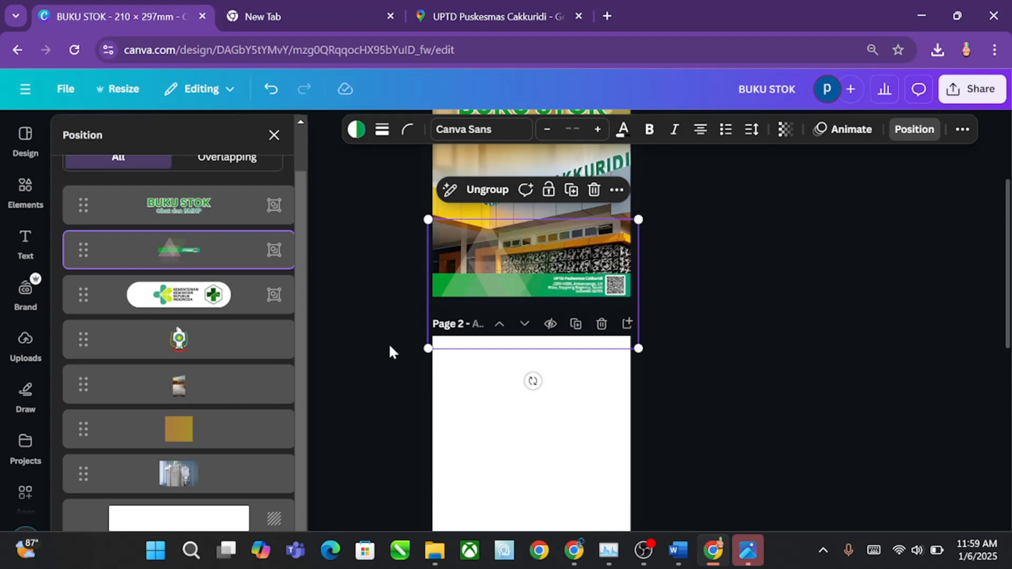
scroll(630, 400, down, 5)
click(711, 305)
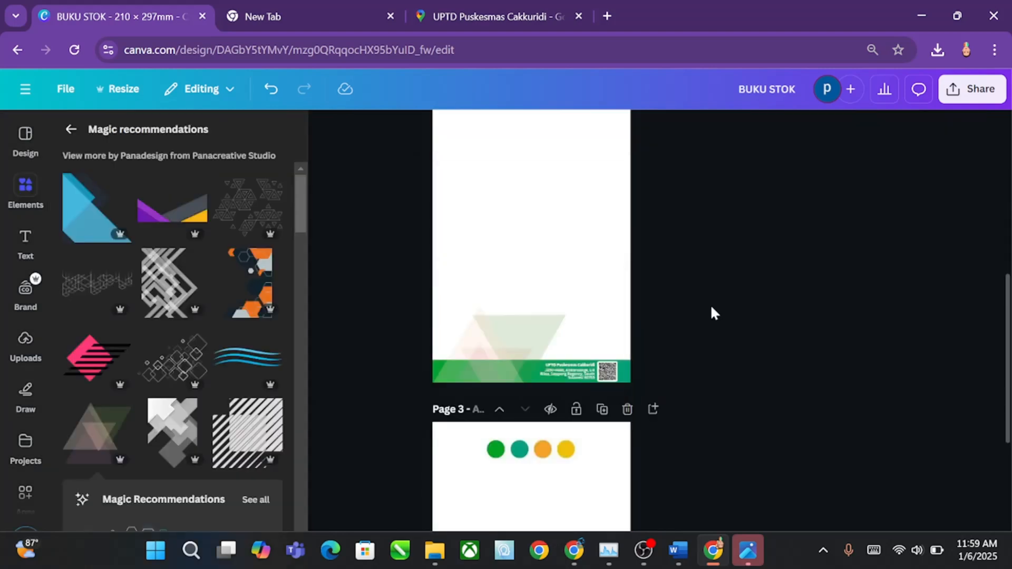
click(597, 375)
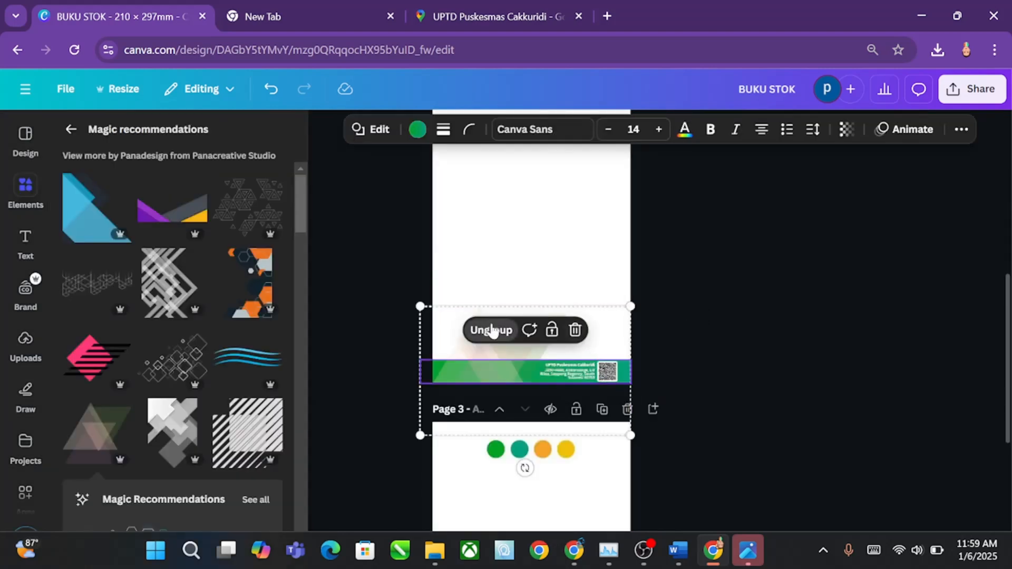
click(491, 330)
click(750, 309)
Step: Delete the QR code, its white backing, the address, the "UPTD Puskesmas Cakkuridi" text and the triangles graphic from page 2's footer
click(606, 372)
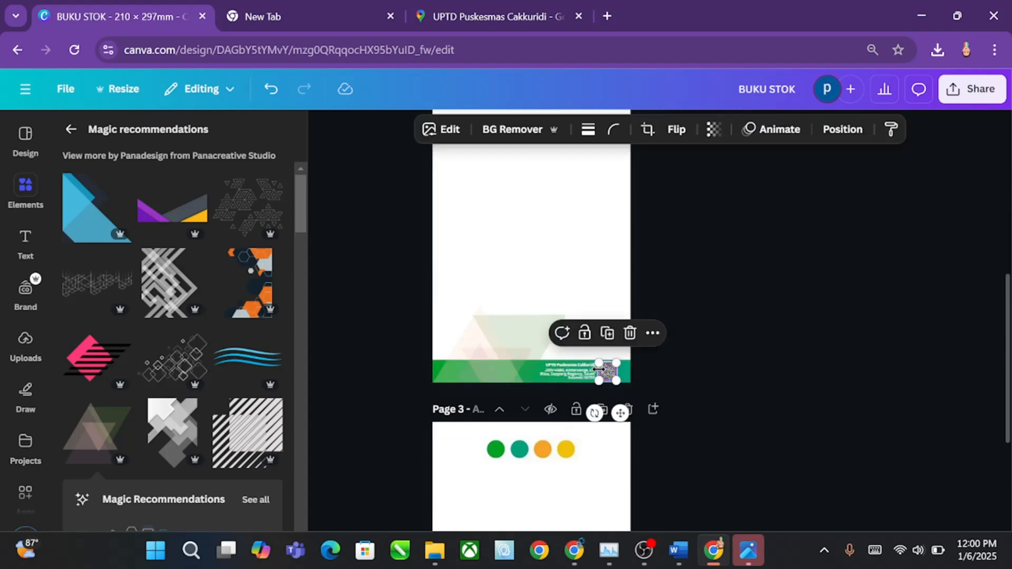
key(Delete)
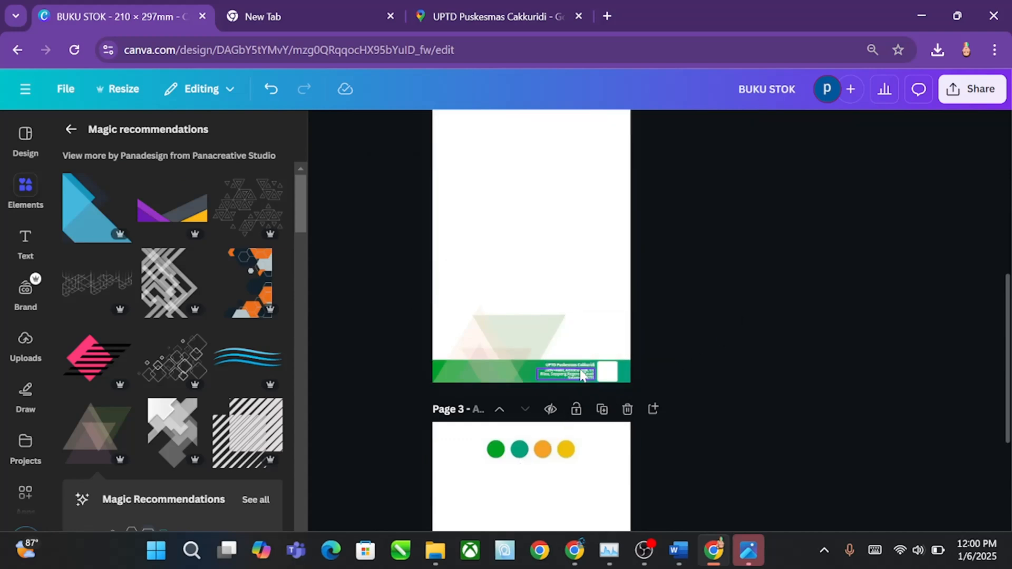
click(614, 371)
key(Delete)
click(580, 373)
key(Delete)
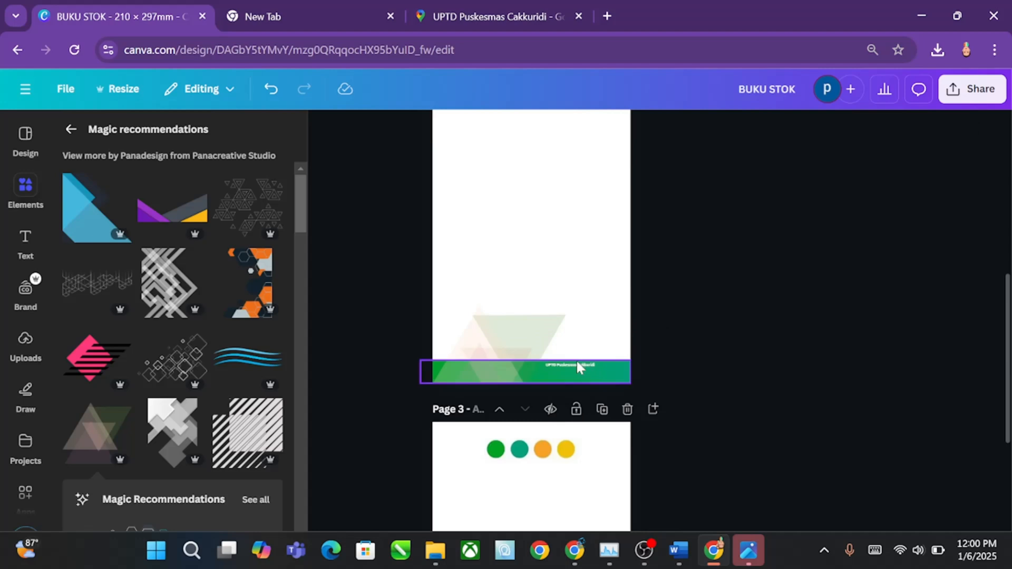
click(578, 368)
key(Delete)
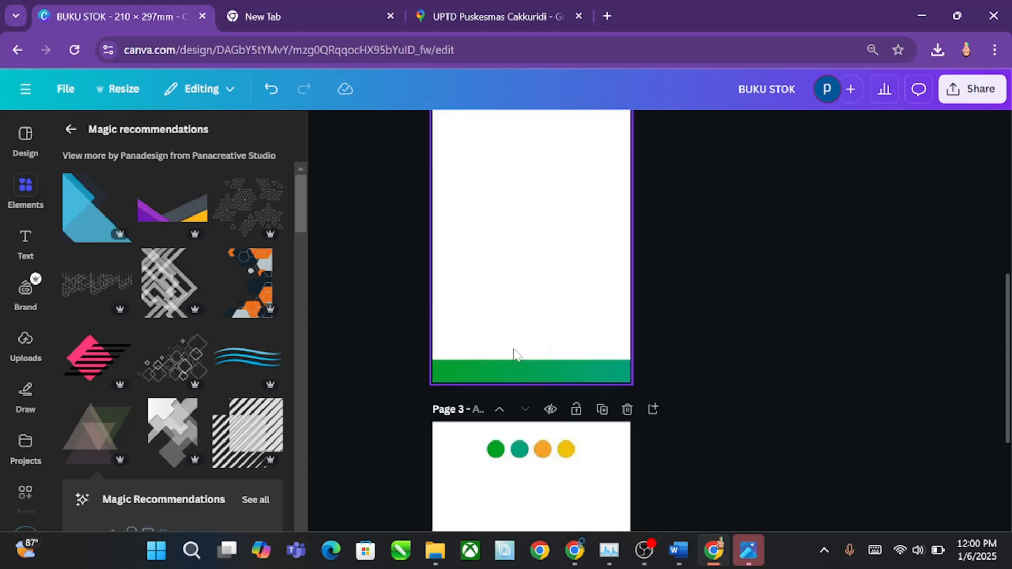
Step: Trim page 2's green band to the page's left edge and reverse its gradient to run from teal to green
click(551, 371)
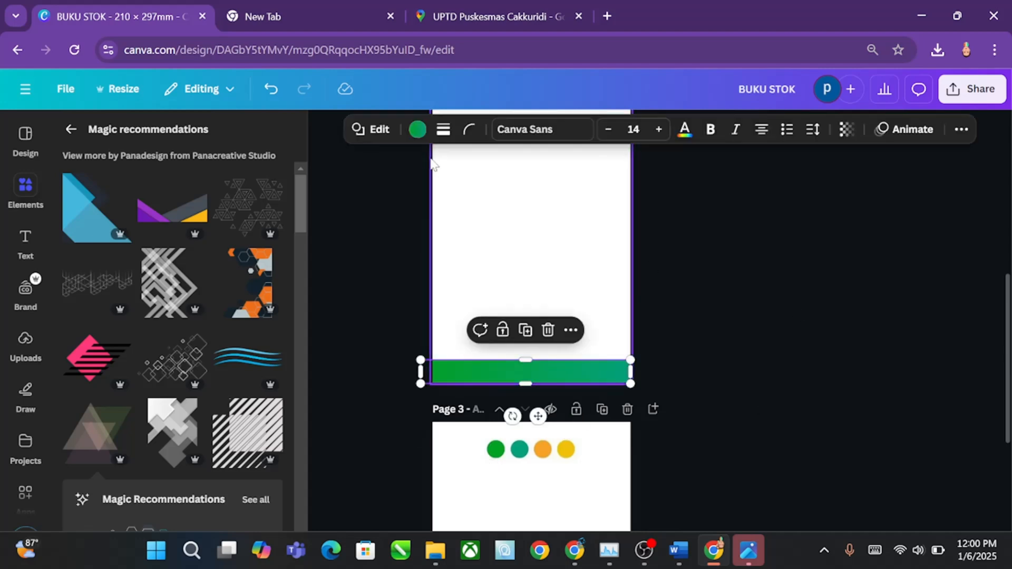
click(418, 130)
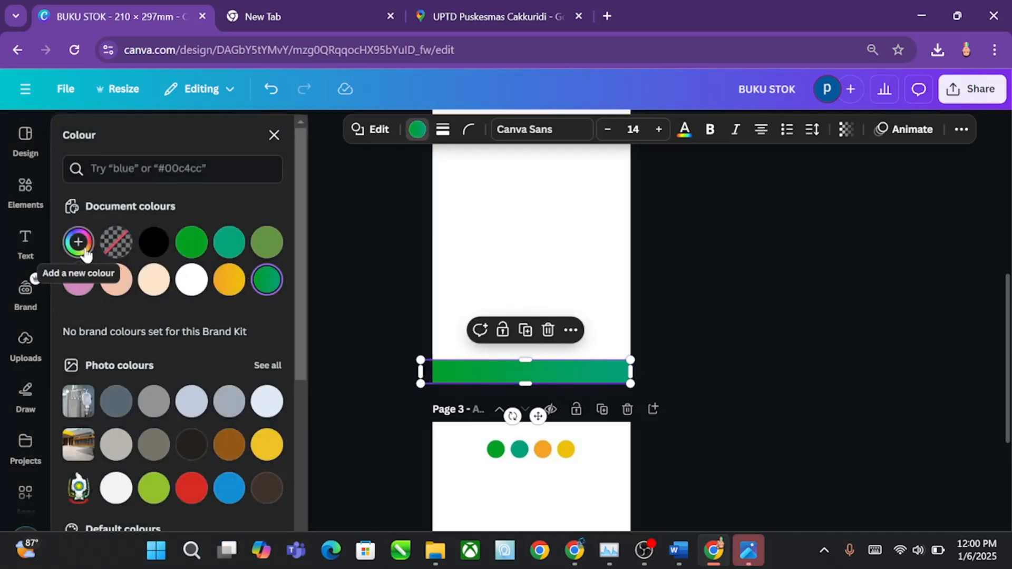
drag(421, 371, 433, 371)
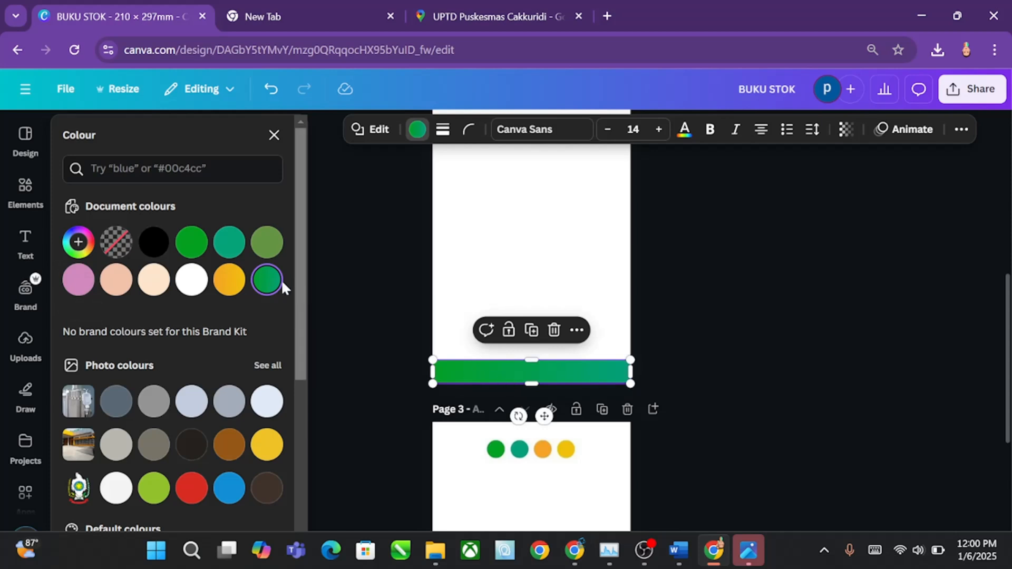
click(79, 243)
drag(92, 347, 138, 346)
click(674, 278)
scroll(615, 358, up, 5)
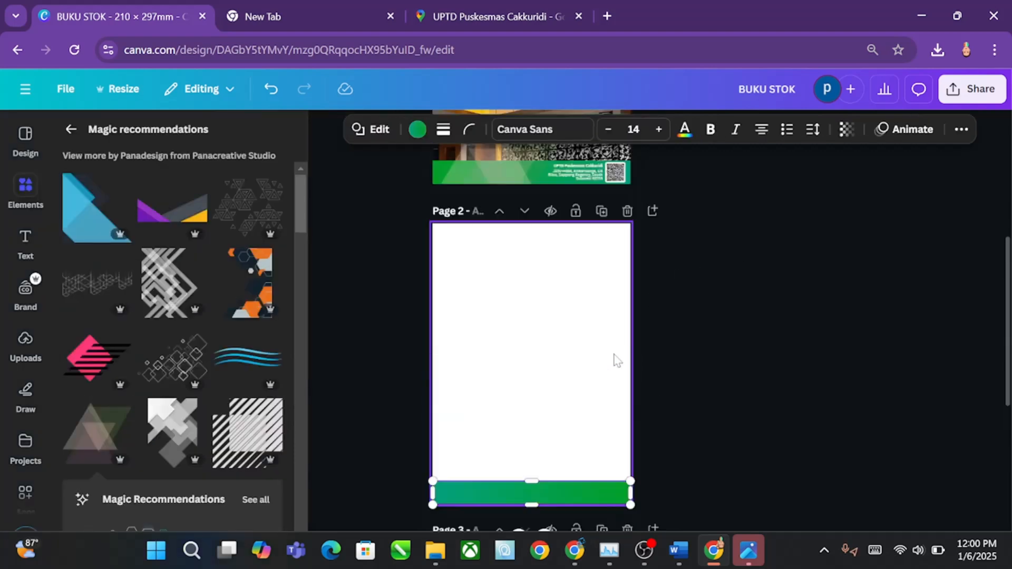
scroll(615, 358, down, 6)
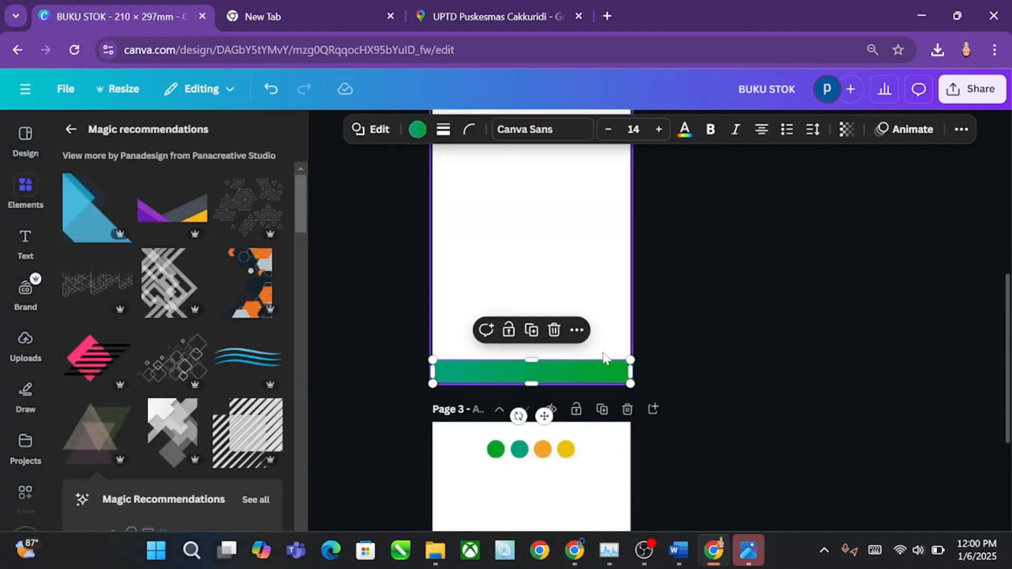
scroll(645, 348, up, 3)
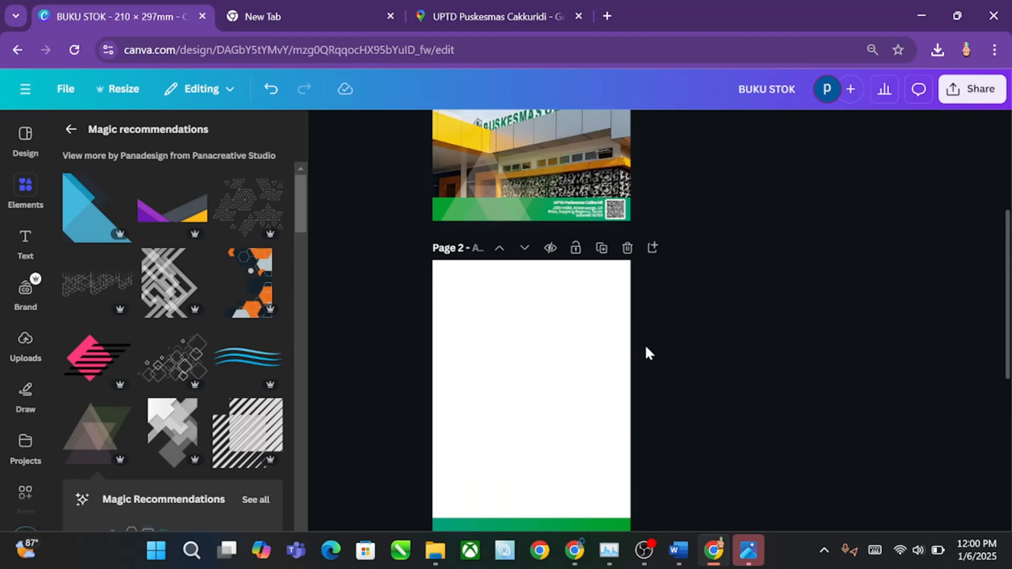
scroll(646, 348, up, 3)
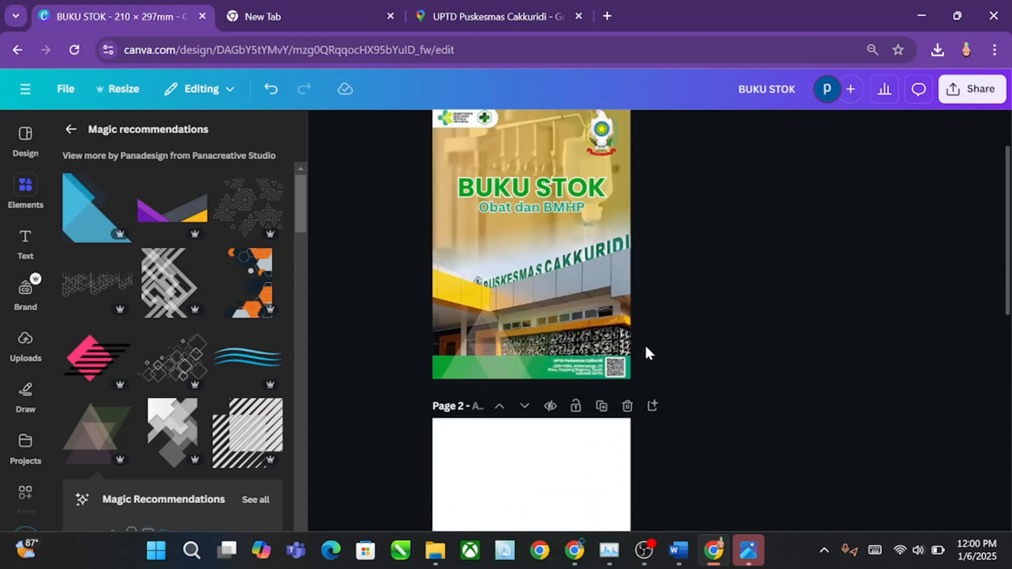
scroll(646, 350, down, 6)
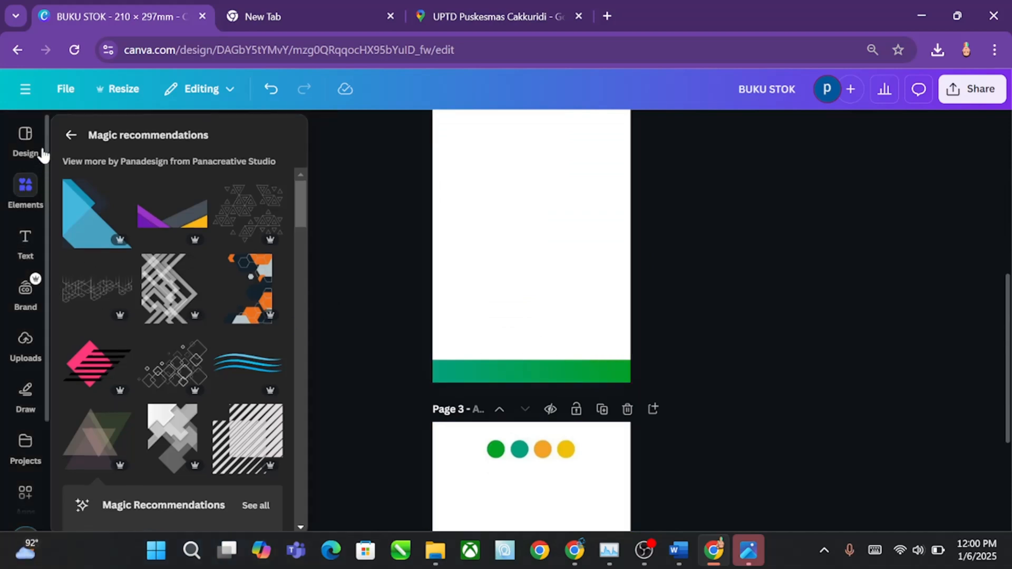
Step: Add a plain square shape to page 2
click(33, 148)
click(24, 184)
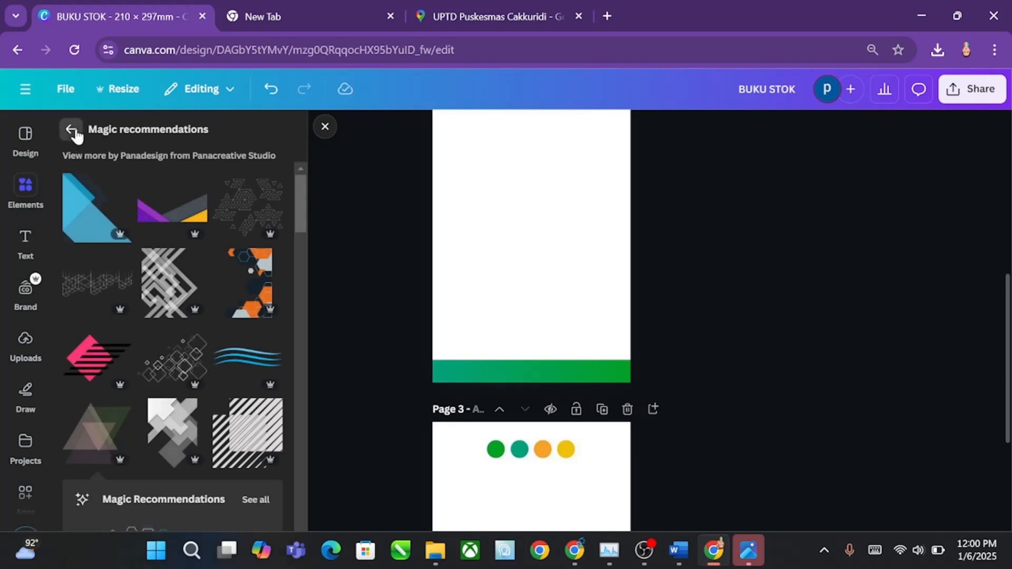
click(71, 130)
click(256, 135)
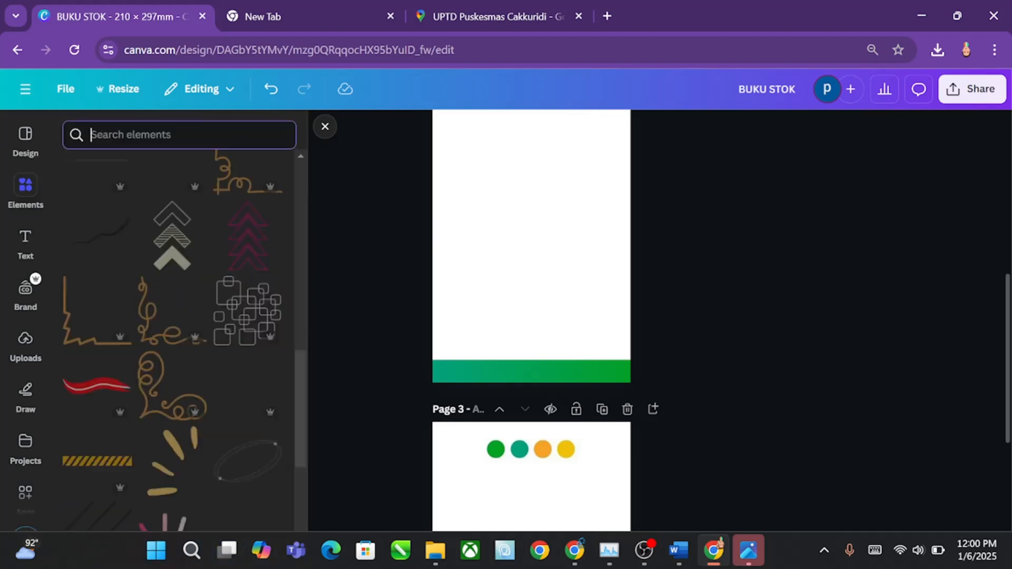
click(90, 331)
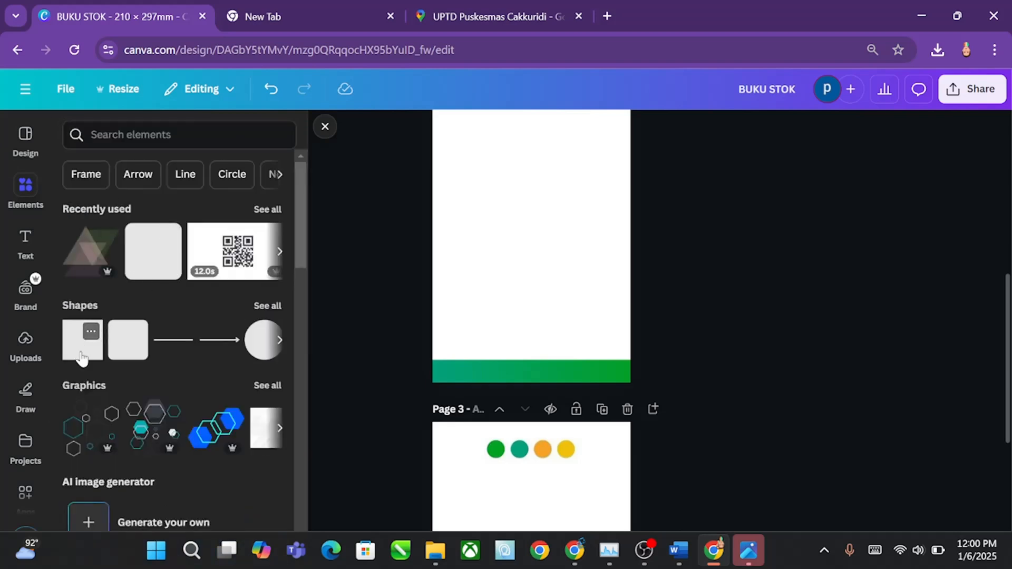
click(713, 334)
Step: Align the square with page 2's upper left corner and stretch it past the right edge to cover nearly the whole page
scroll(712, 334, up, 1)
scroll(714, 339, up, 1)
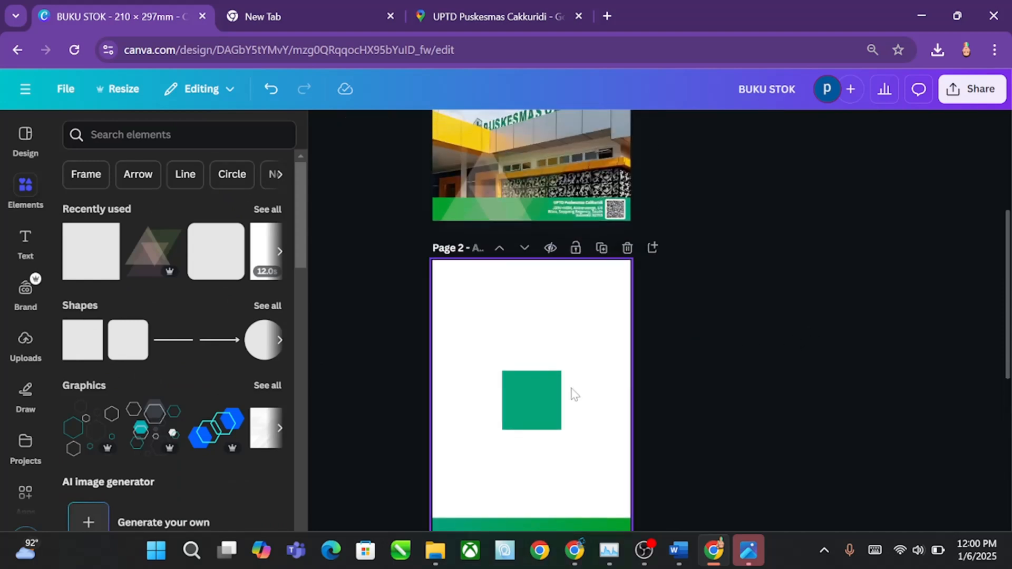
drag(524, 377, 451, 287)
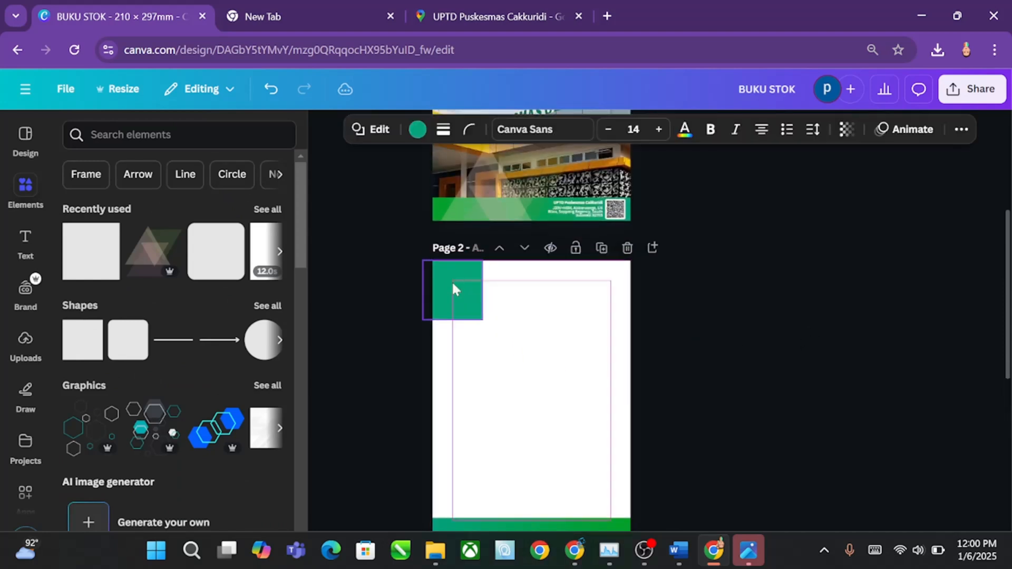
drag(483, 321, 645, 530)
scroll(701, 463, up, 3)
scroll(702, 461, down, 7)
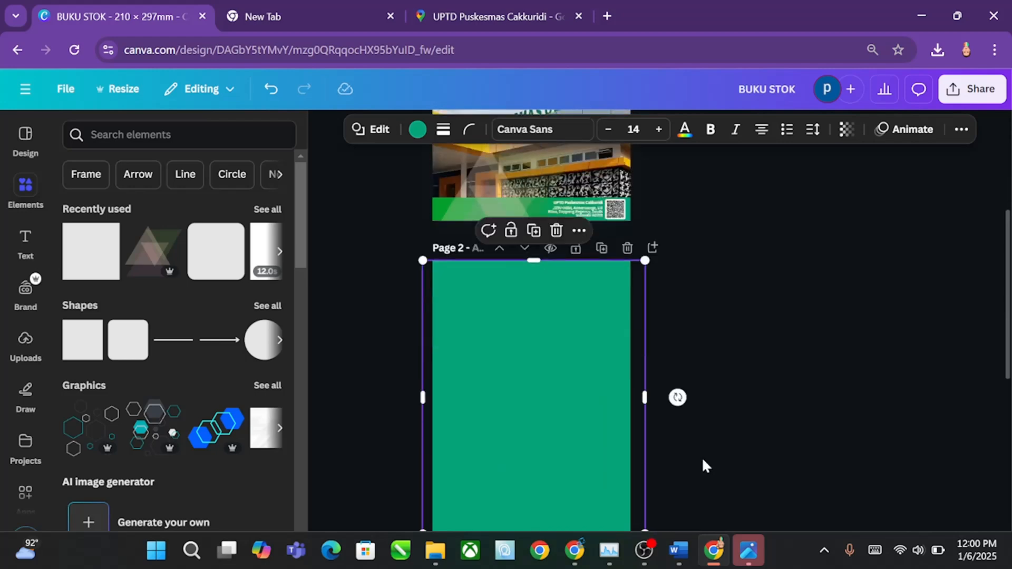
Step: Reorder page 2's layers so the large square sits behind the green gradient band
scroll(703, 459, up, 6)
scroll(702, 461, up, 3)
scroll(702, 461, down, 6)
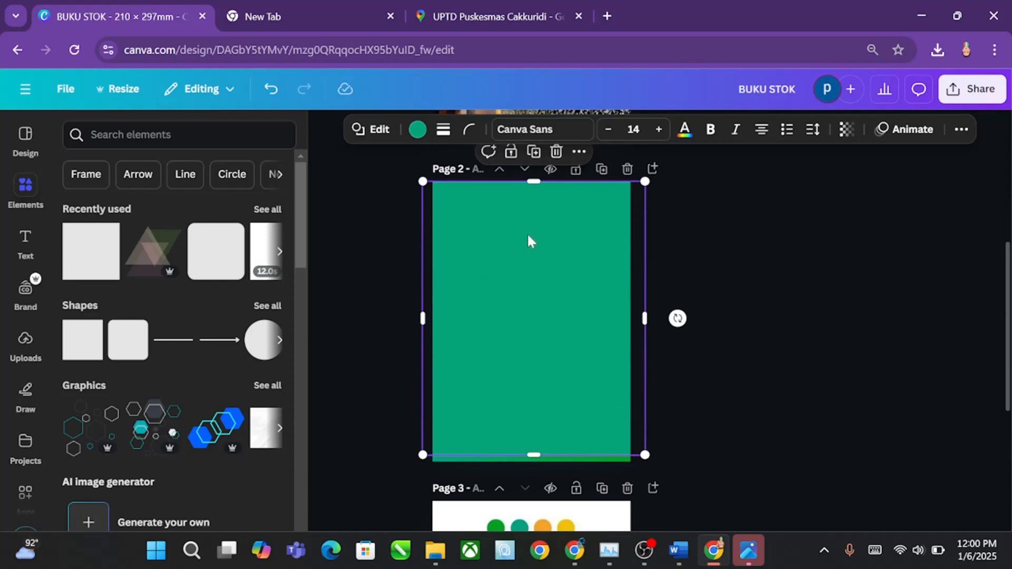
click(961, 129)
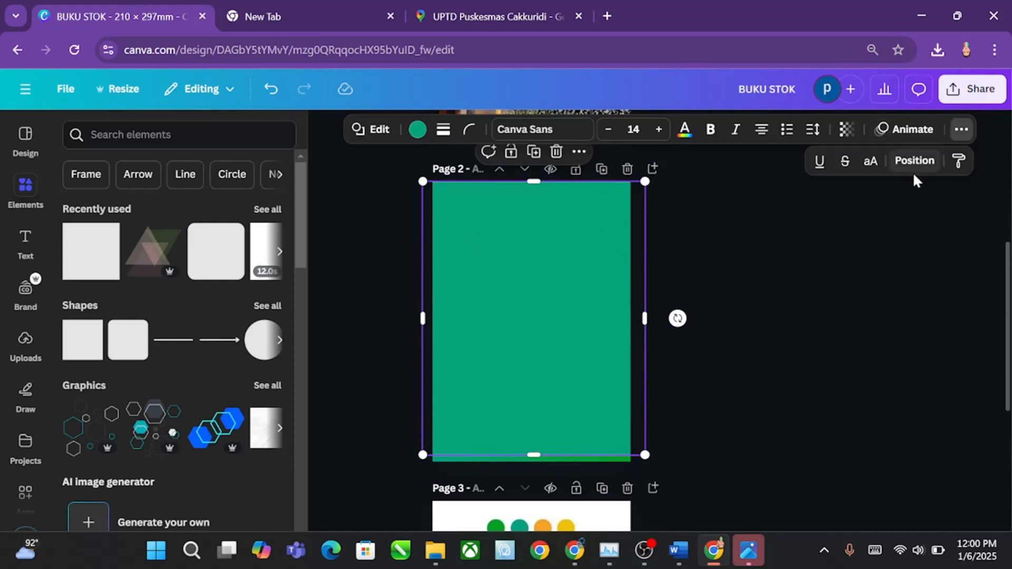
click(913, 161)
drag(222, 249, 205, 311)
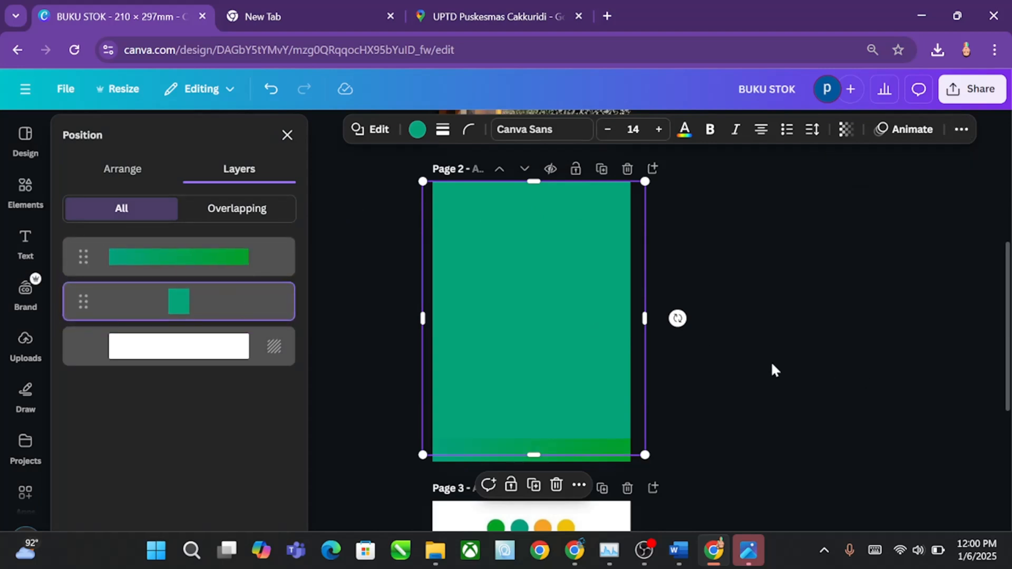
click(771, 363)
Step: Fill page 2's background square with the document's 90° linear gradient from #f4a427 to #f1c10b
click(508, 263)
click(417, 131)
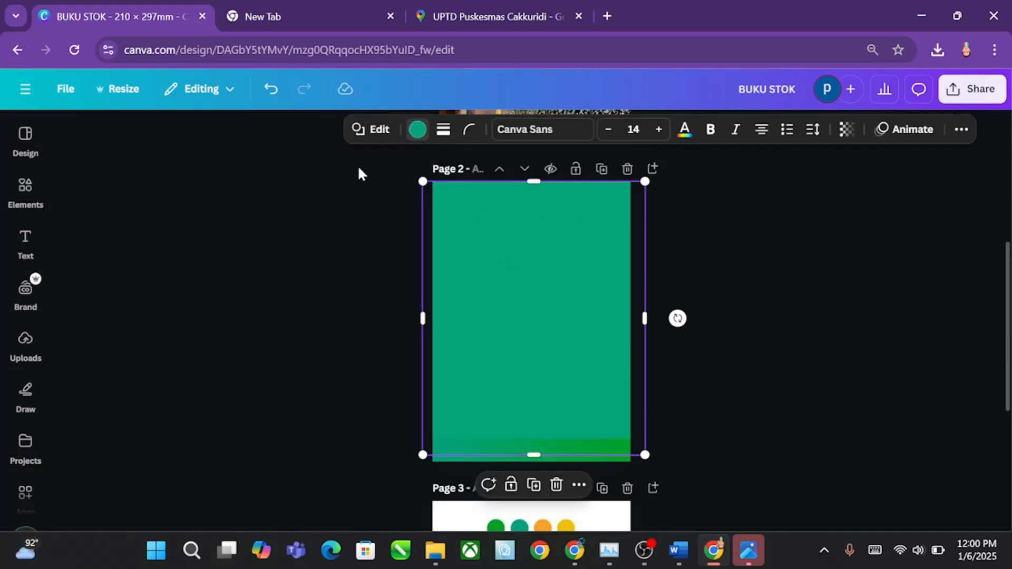
click(73, 243)
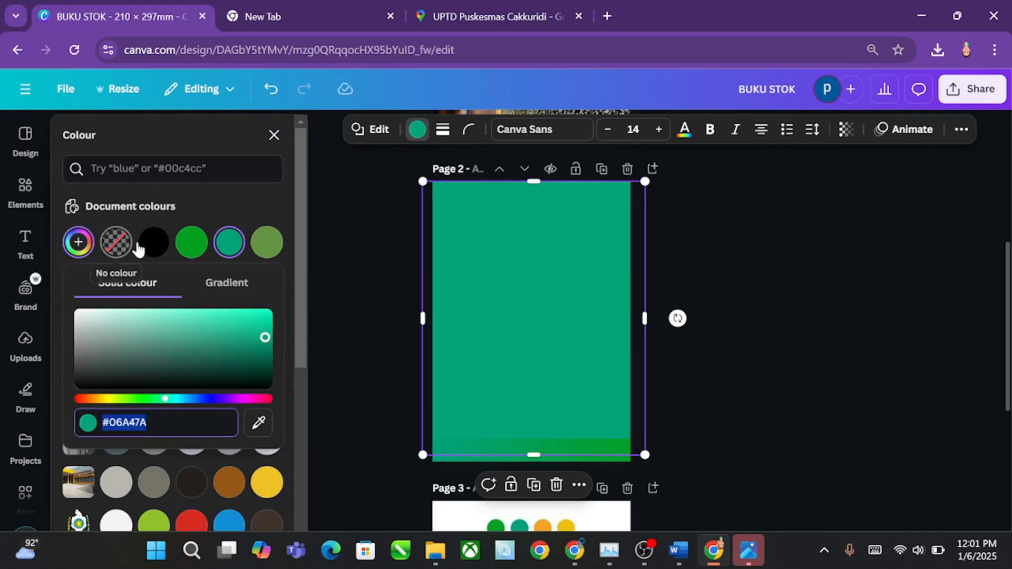
click(230, 201)
click(231, 284)
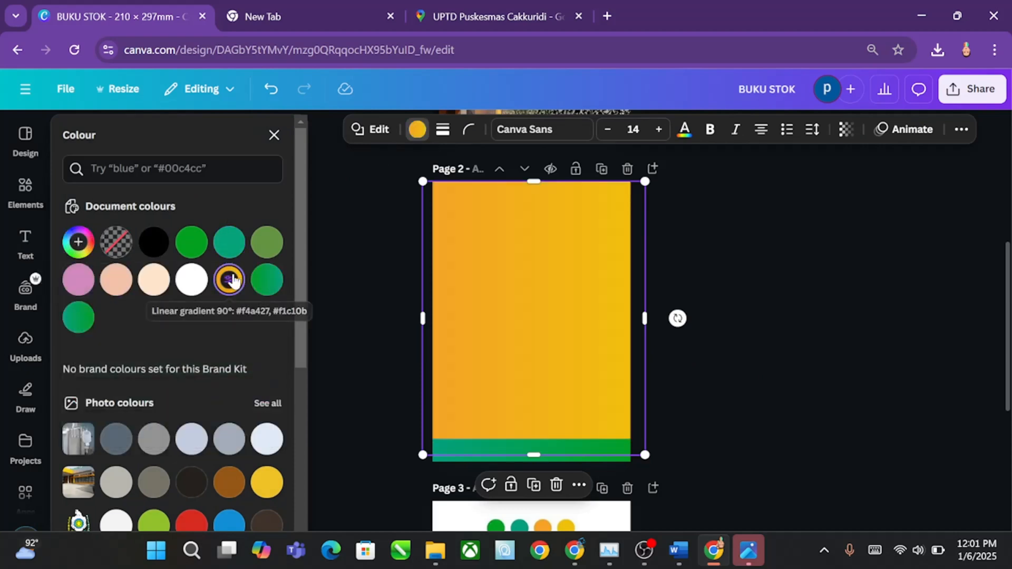
click(721, 307)
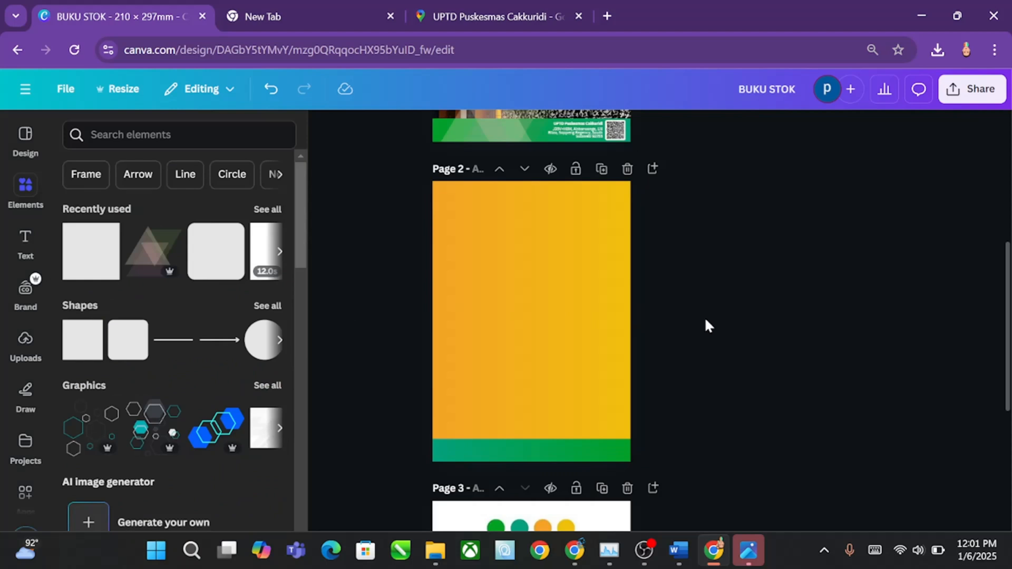
Step: Ungroup the footer group on the page 1 cover
scroll(704, 317, up, 5)
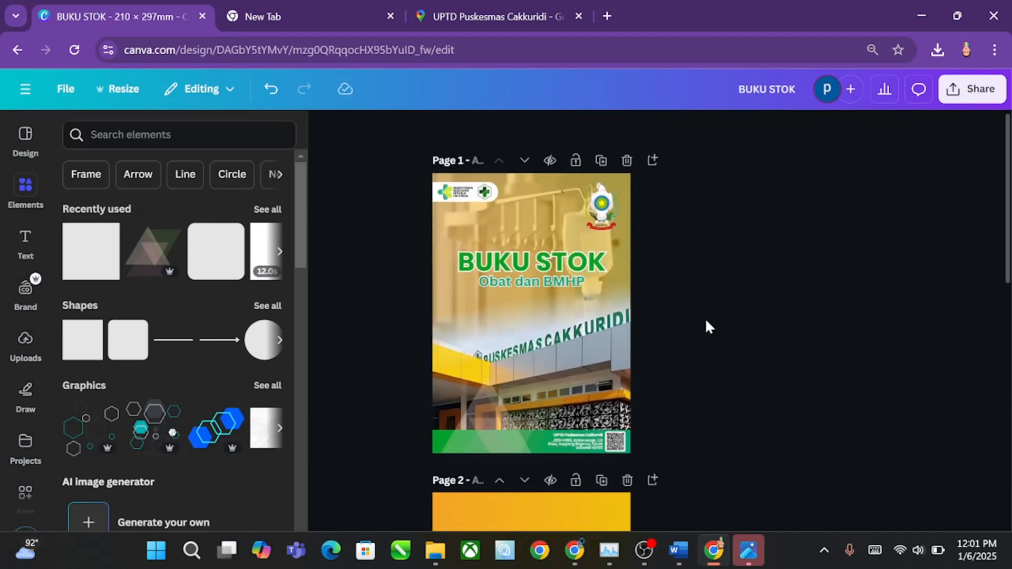
scroll(705, 320, down, 4)
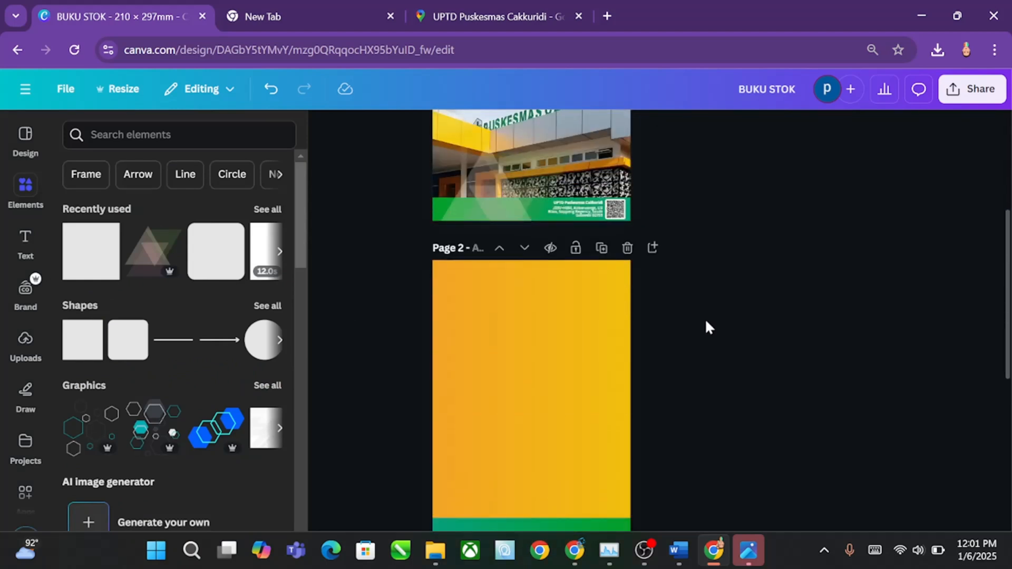
scroll(704, 319, up, 4)
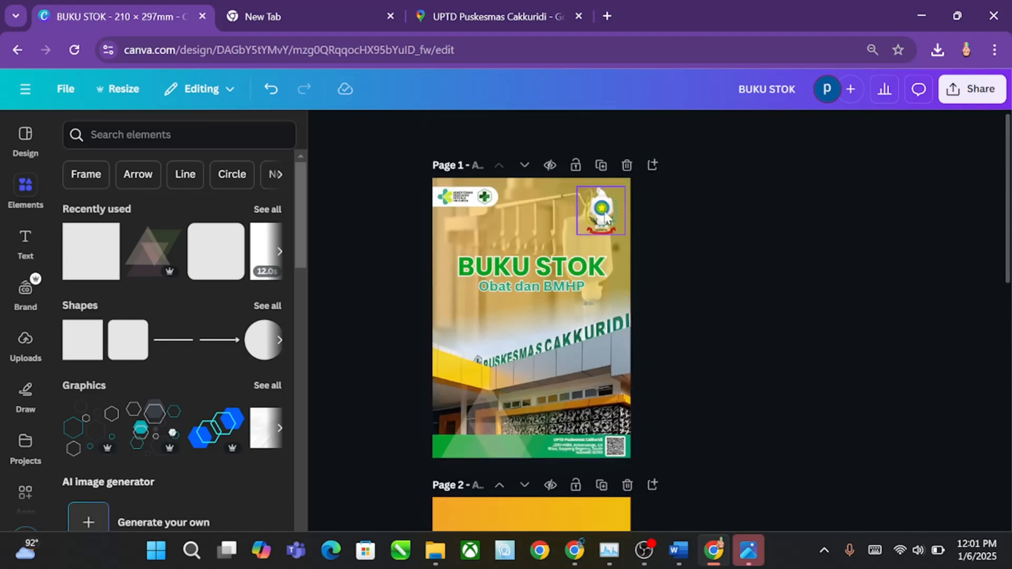
scroll(617, 248, down, 1)
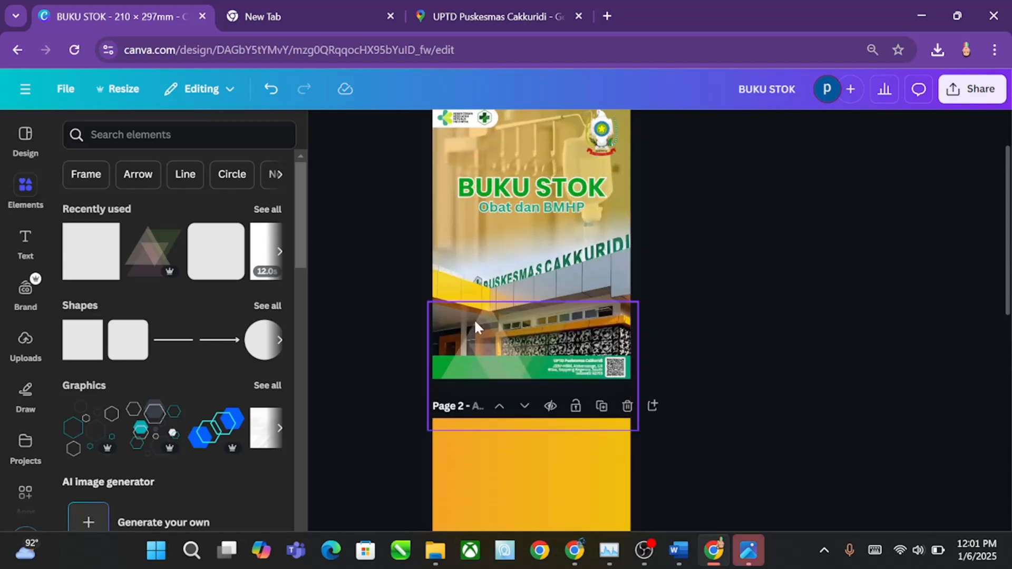
click(472, 337)
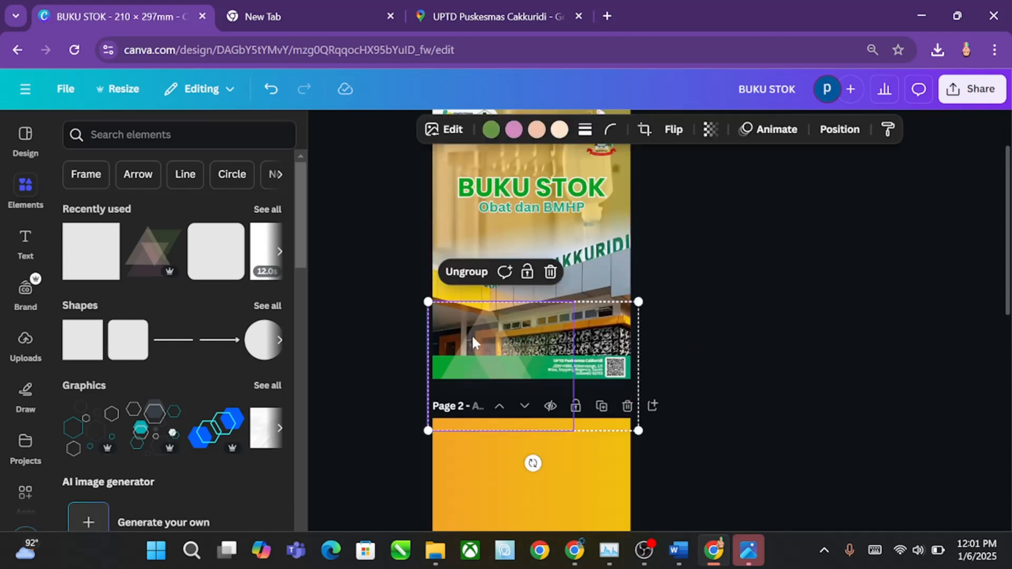
click(468, 273)
click(736, 329)
Step: Copy the cover's triangles graphic to page 2 and align it with the right edge, overlapping the green band
click(507, 335)
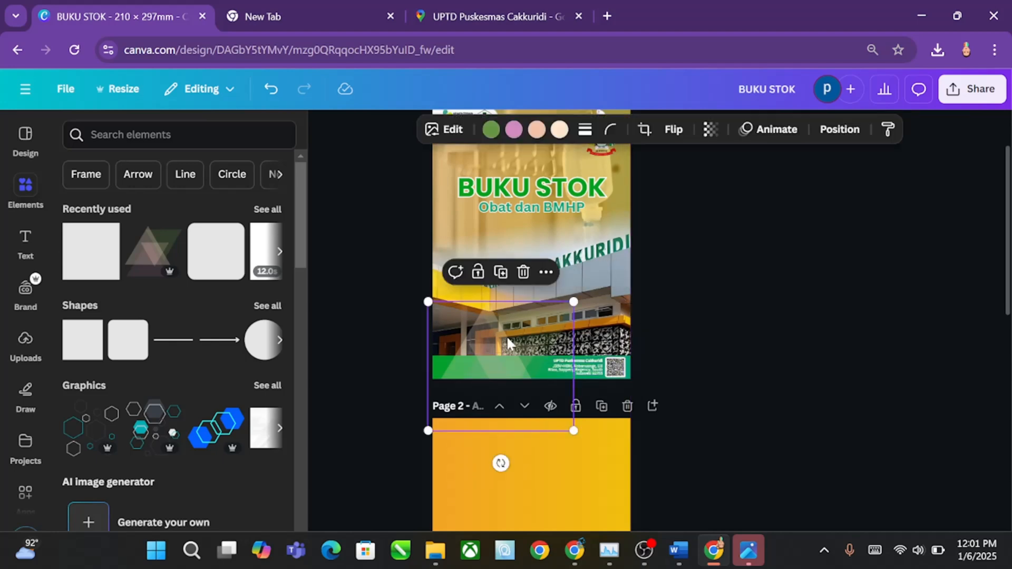
scroll(583, 380, up, 1)
scroll(584, 383, down, 5)
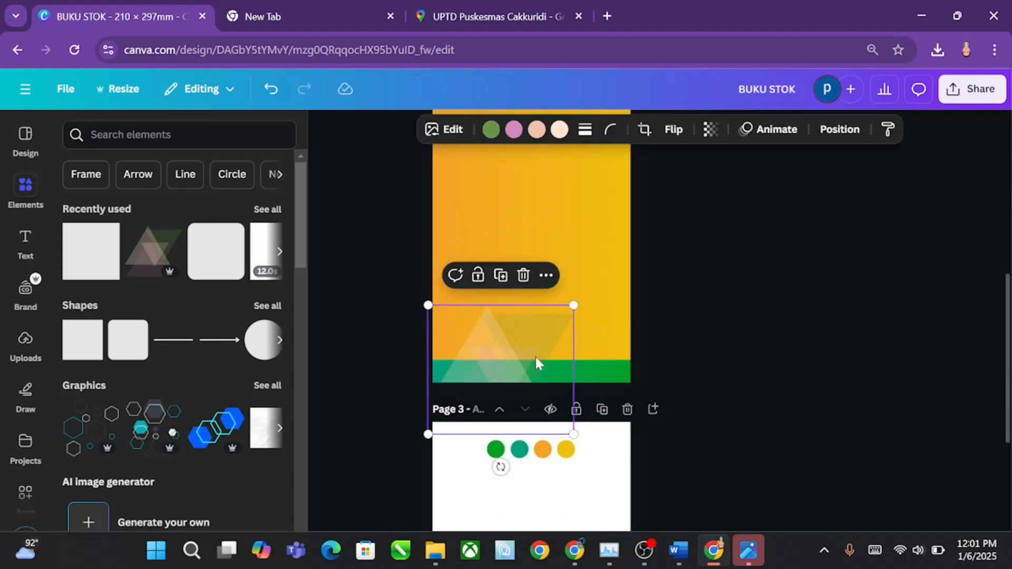
drag(494, 362, 548, 350)
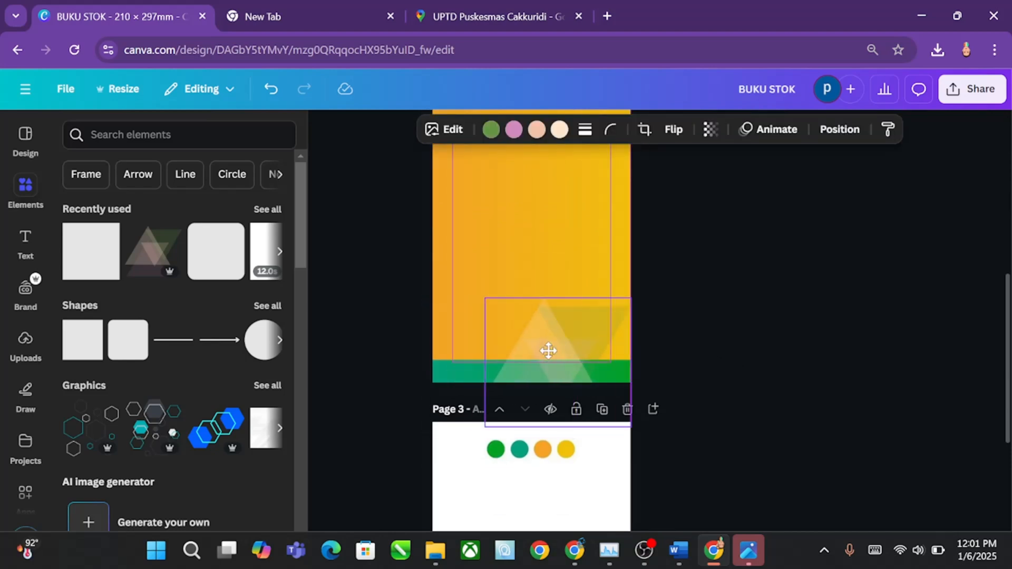
click(736, 324)
Step: Duplicate page 2's triangles graphic and place the copy partly off the page at its upper left corner
scroll(680, 325, up, 2)
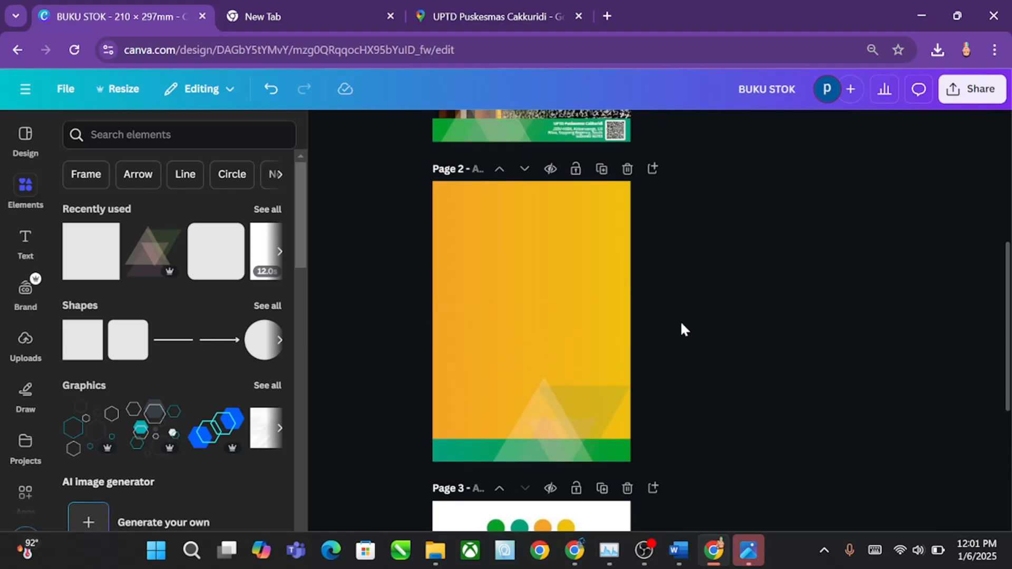
click(571, 401)
drag(570, 400, 455, 195)
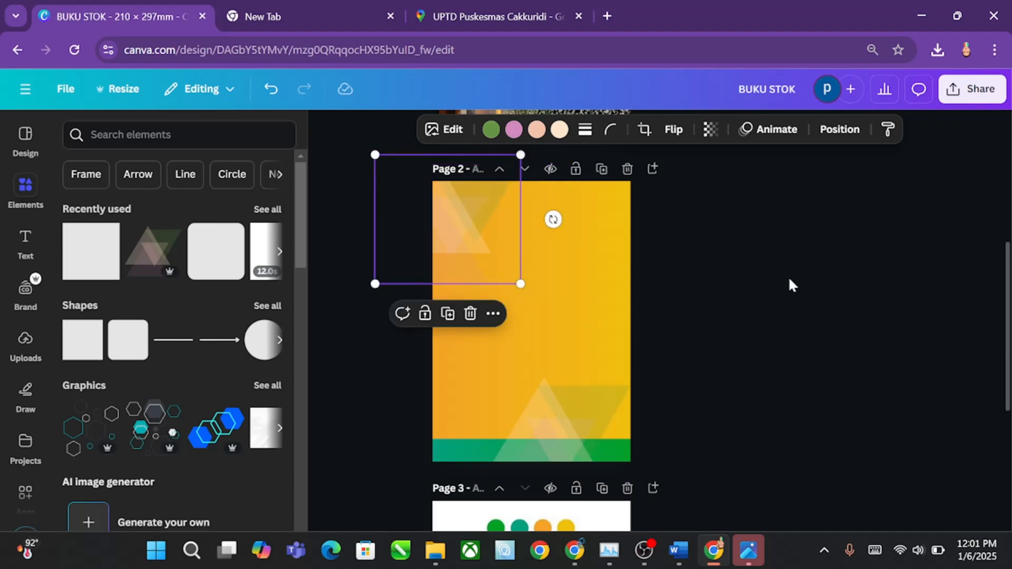
click(788, 279)
Step: Copy the Soppeng emblem from the cover to page 2, enlarge it to about half the page width and centre it horizontally
scroll(635, 305, down, 3)
scroll(634, 312, up, 5)
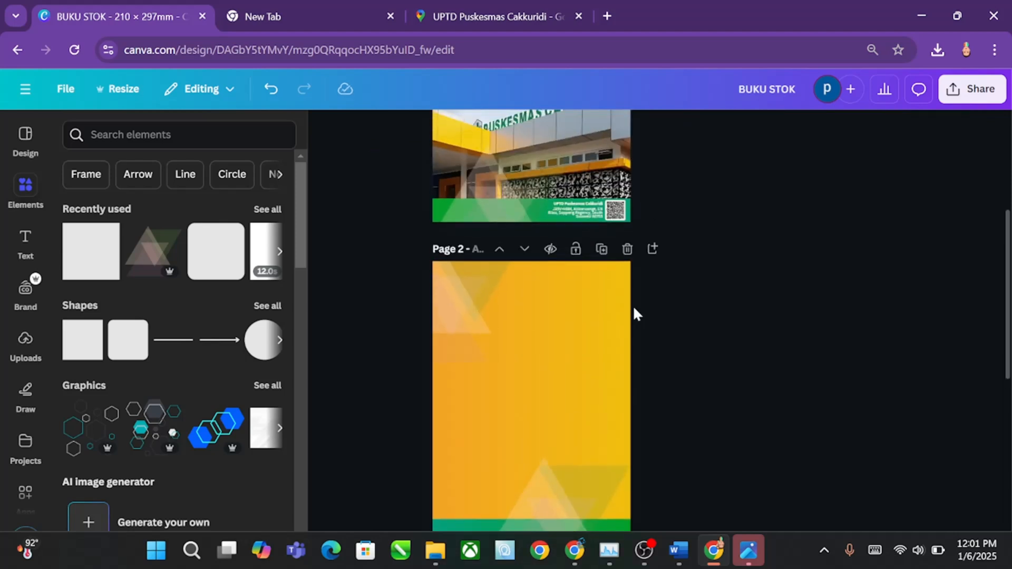
click(611, 133)
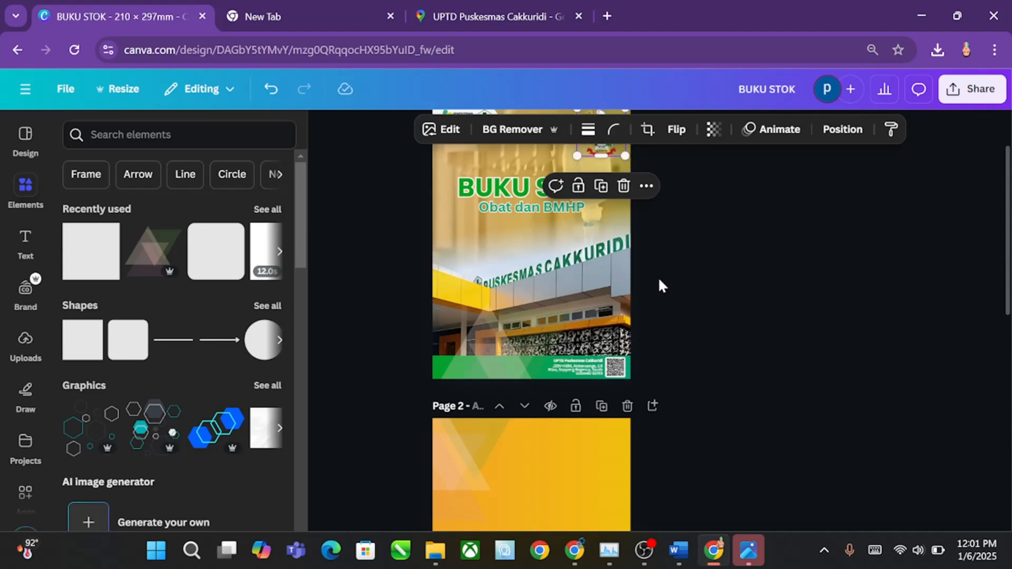
scroll(667, 331, down, 4)
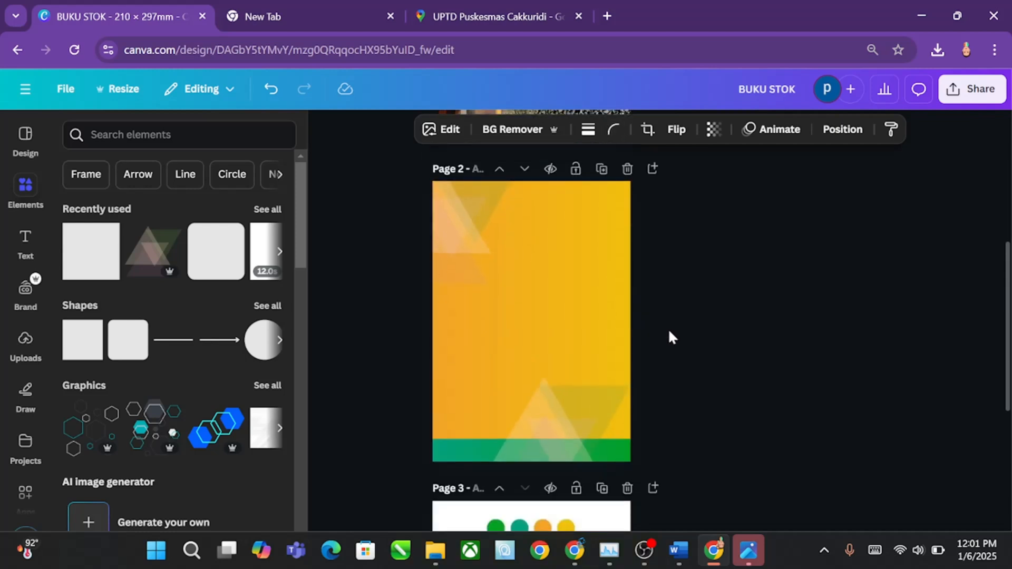
key(ctrl+v)
drag(605, 216, 579, 258)
drag(528, 312, 530, 313)
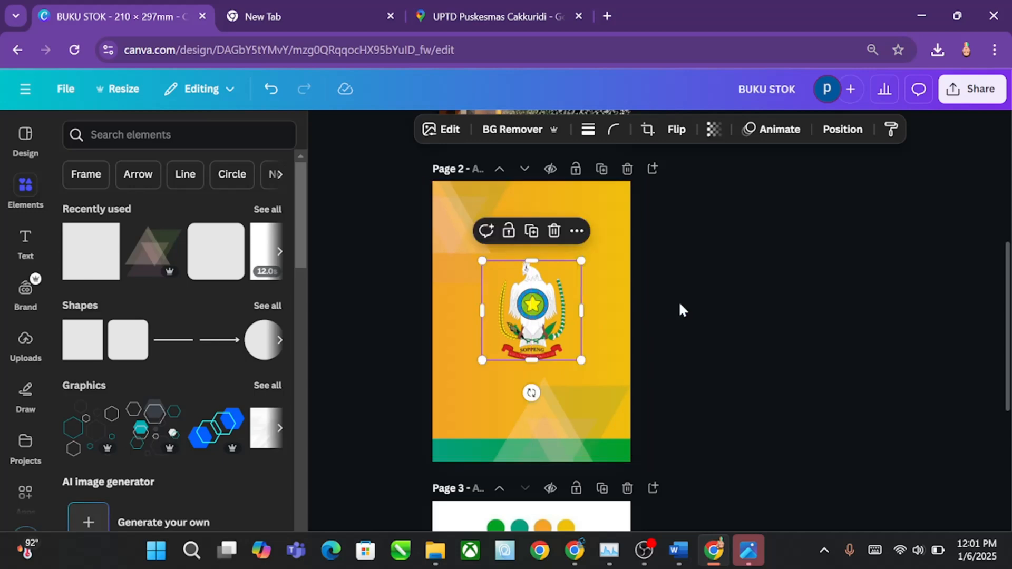
click(680, 307)
Step: Search the elements library for "rumah sakit" and show all matching photos
scroll(663, 347, up, 3)
scroll(655, 350, up, 4)
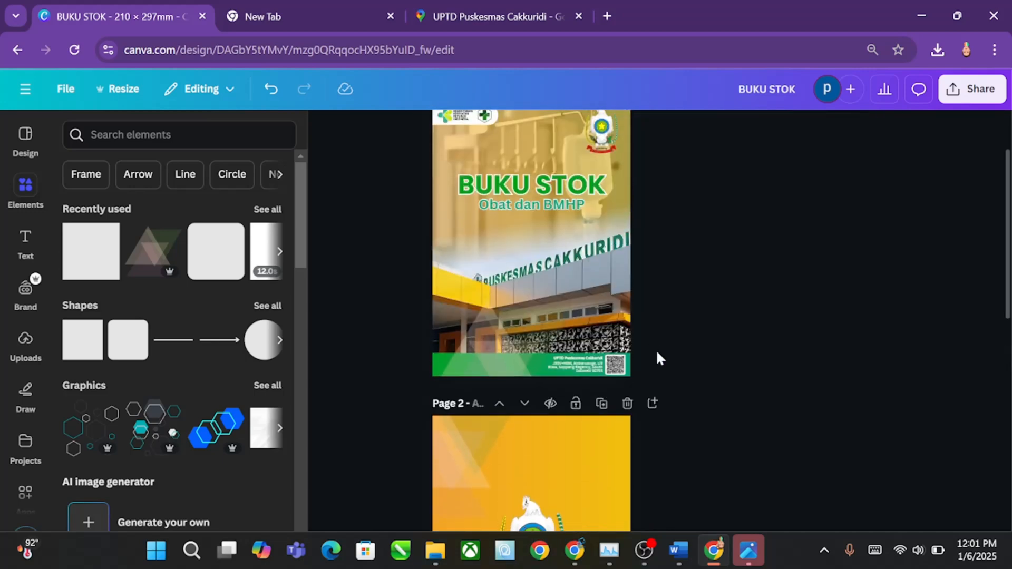
scroll(656, 349, down, 4)
scroll(656, 349, up, 3)
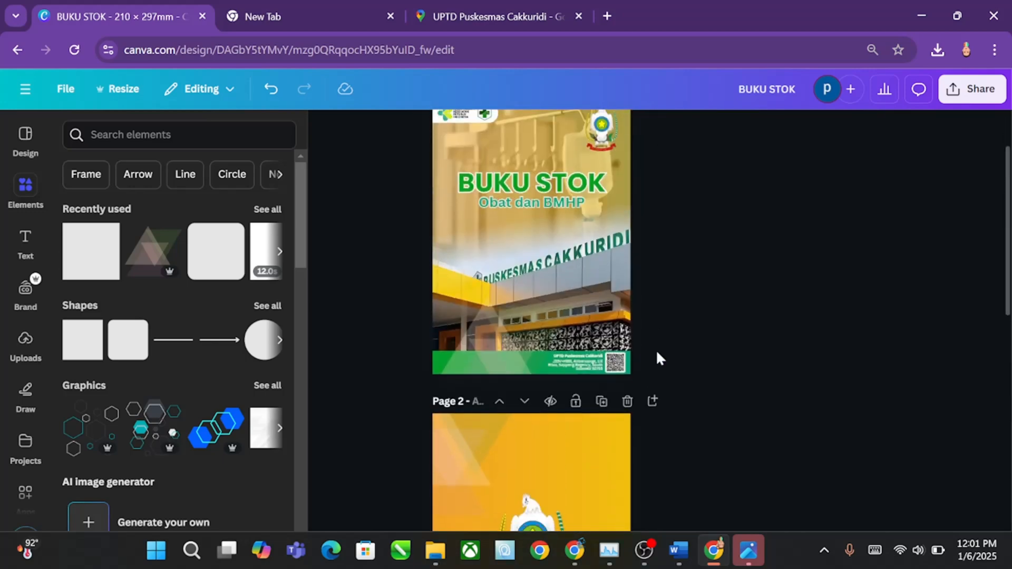
scroll(655, 349, down, 3)
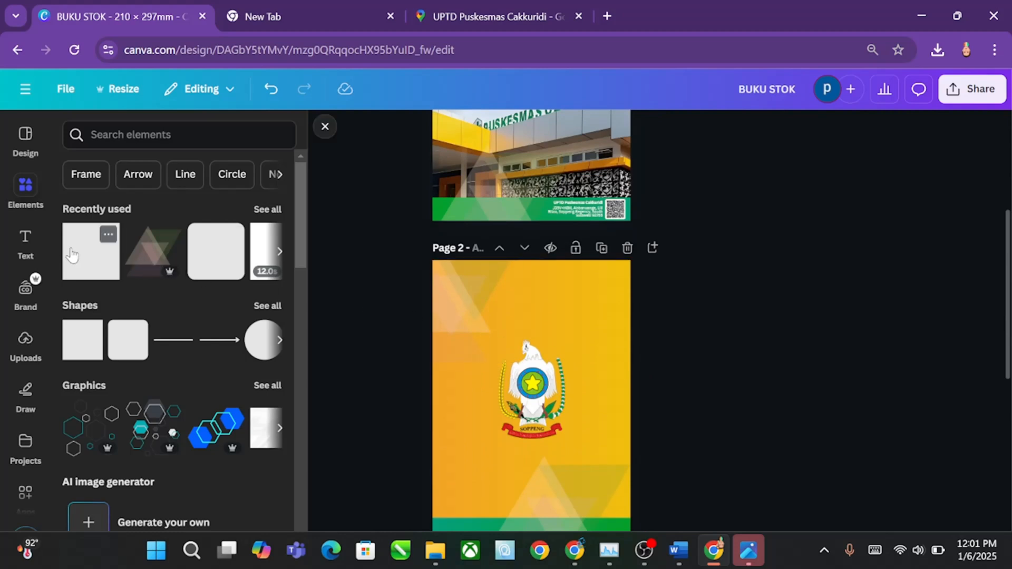
click(20, 196)
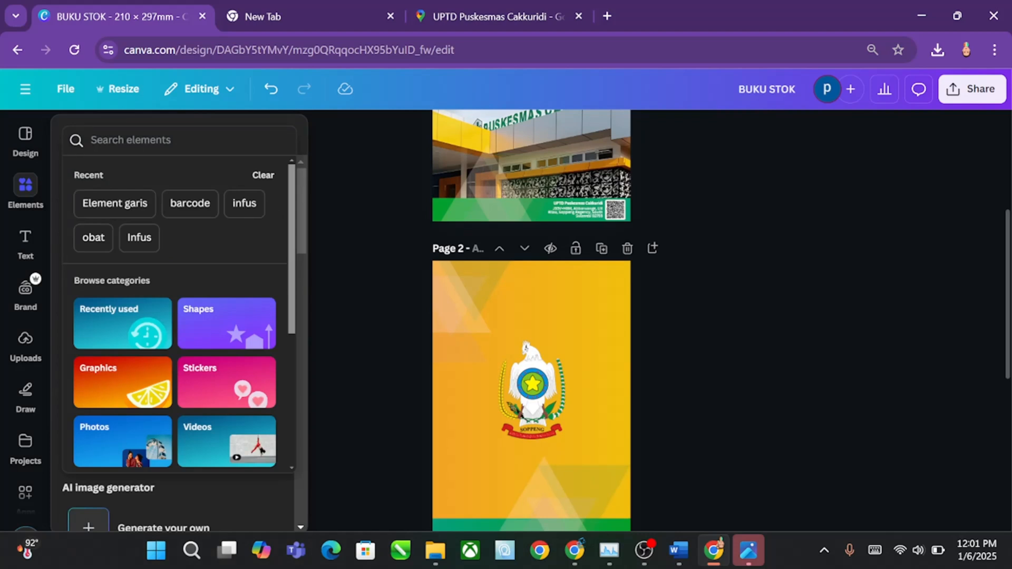
text(ruma)
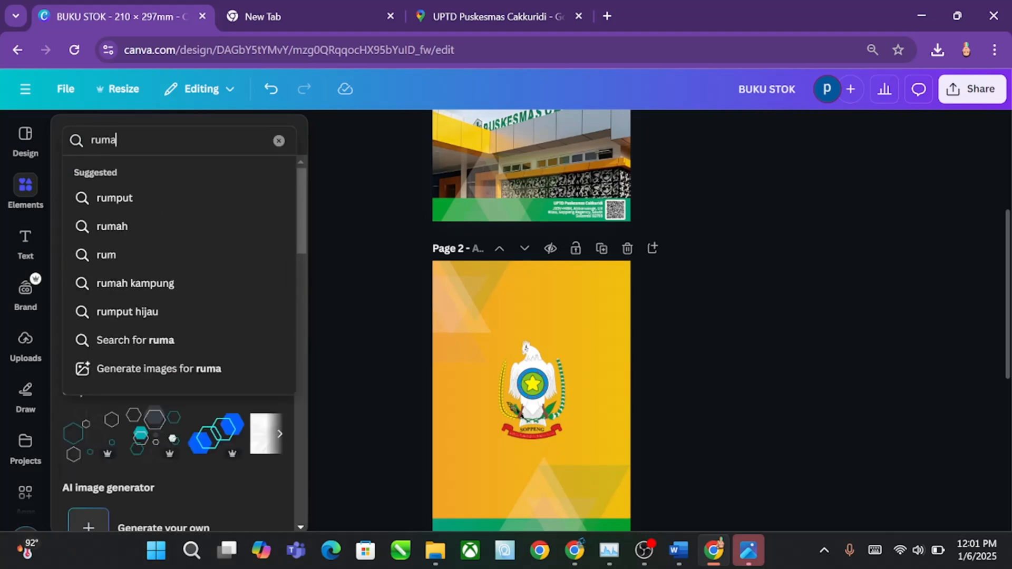
text(h sakit)
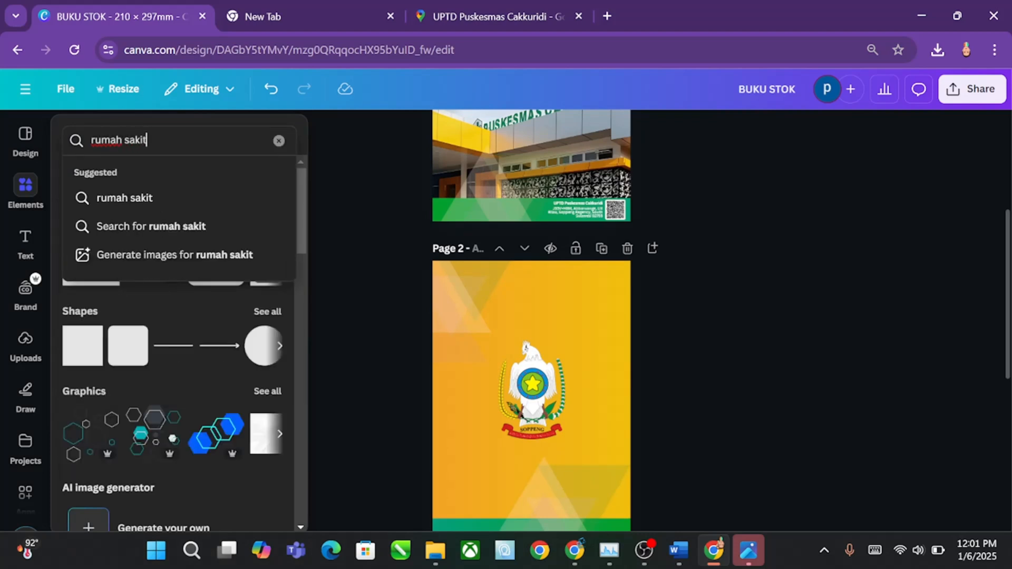
key(Return)
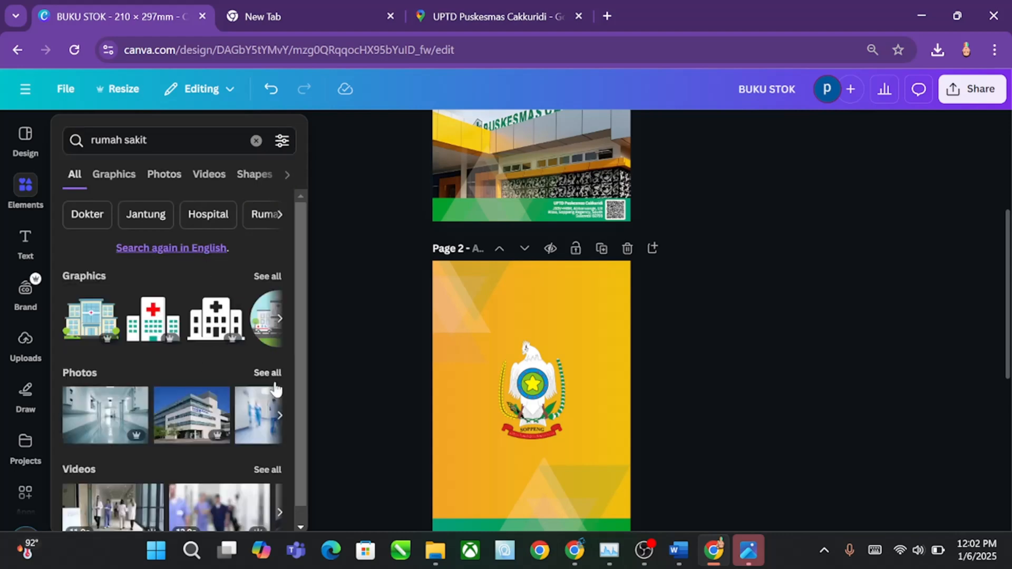
click(266, 372)
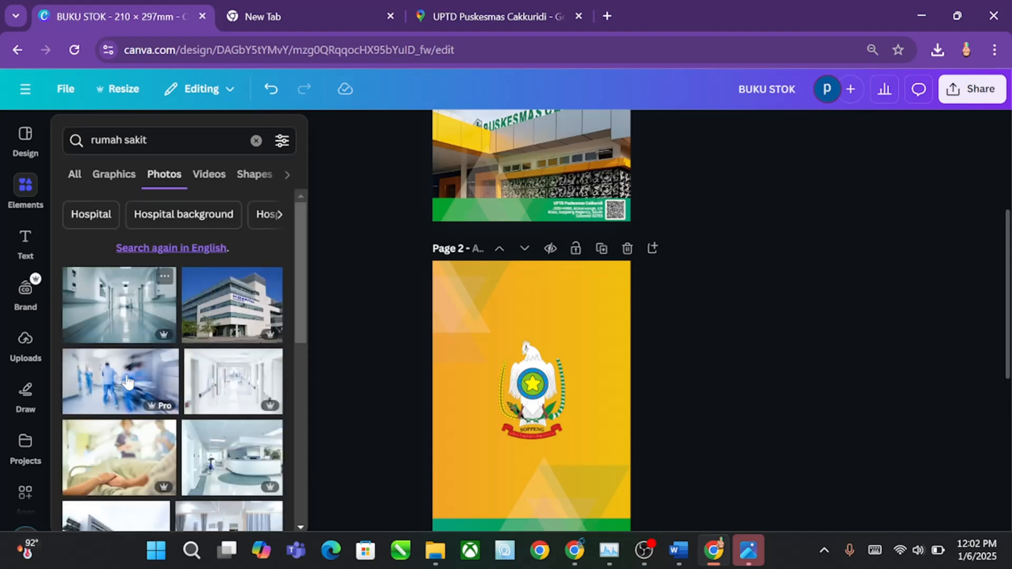
Step: Add the photo of a ward with blue hospital beds to page 2 and enlarge it to cover the whole page
scroll(153, 398, down, 2)
scroll(152, 396, down, 5)
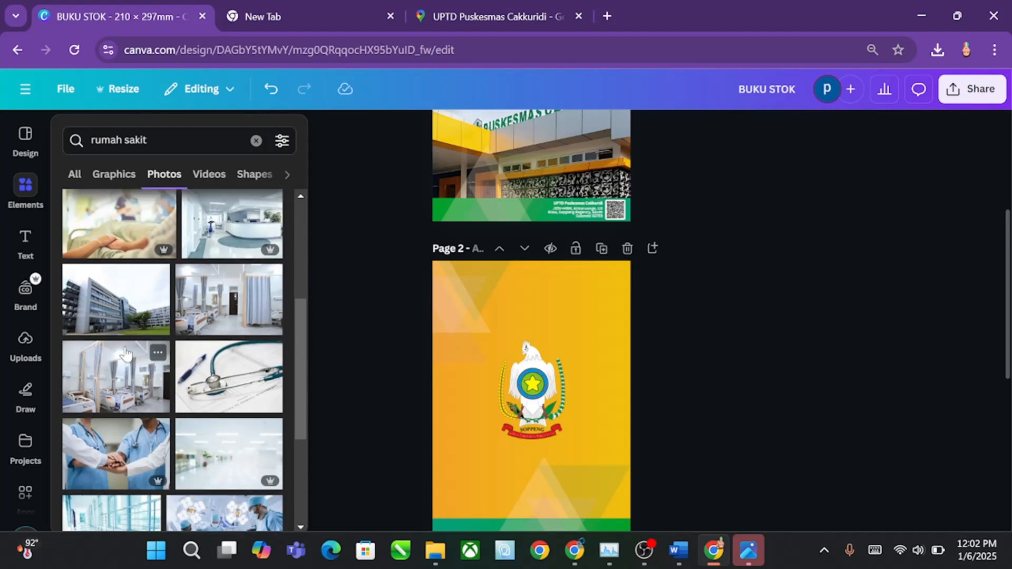
scroll(133, 322, down, 3)
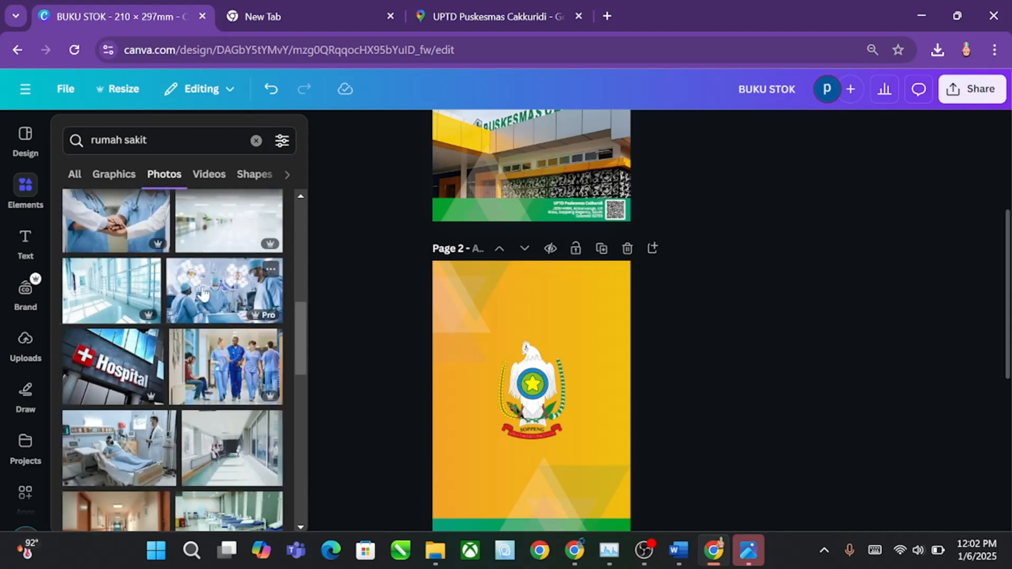
scroll(211, 297, down, 5)
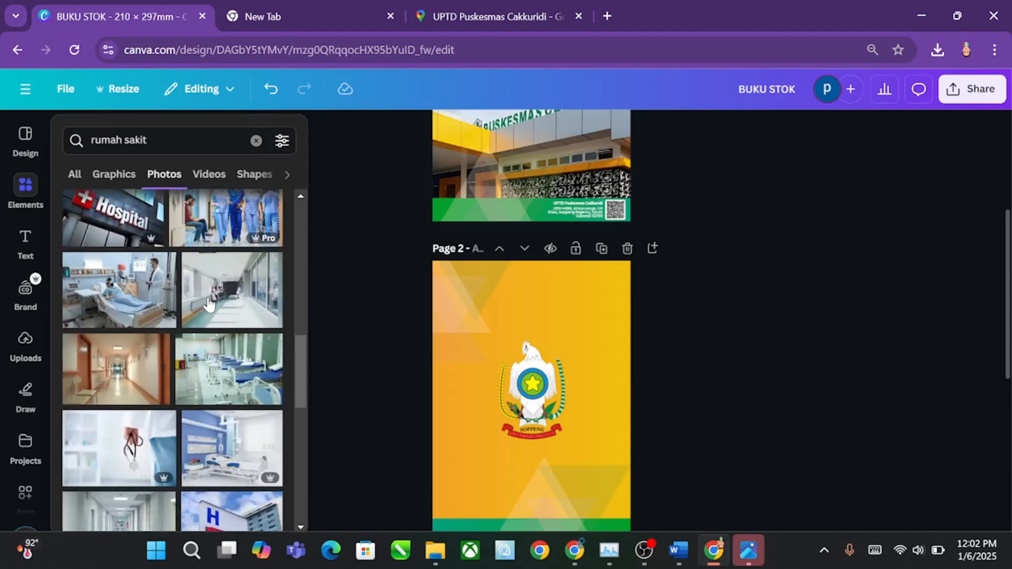
drag(237, 303, 555, 296)
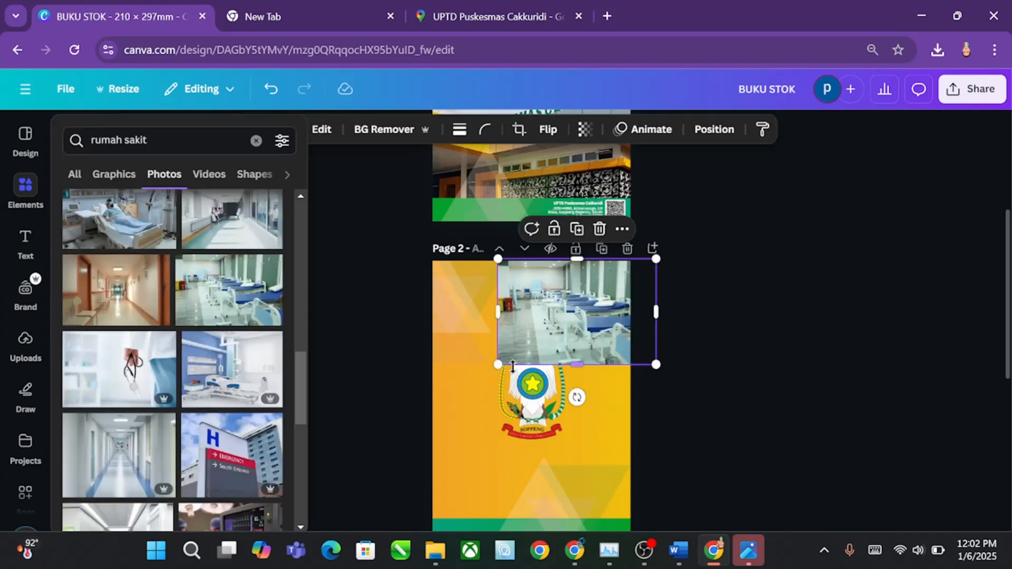
drag(479, 445, 242, 530)
drag(570, 439, 627, 442)
Step: Move the hospital beds photo in page 2's layer order to directly beneath the orange gradient rectangle
scroll(643, 405, up, 4)
scroll(644, 407, down, 8)
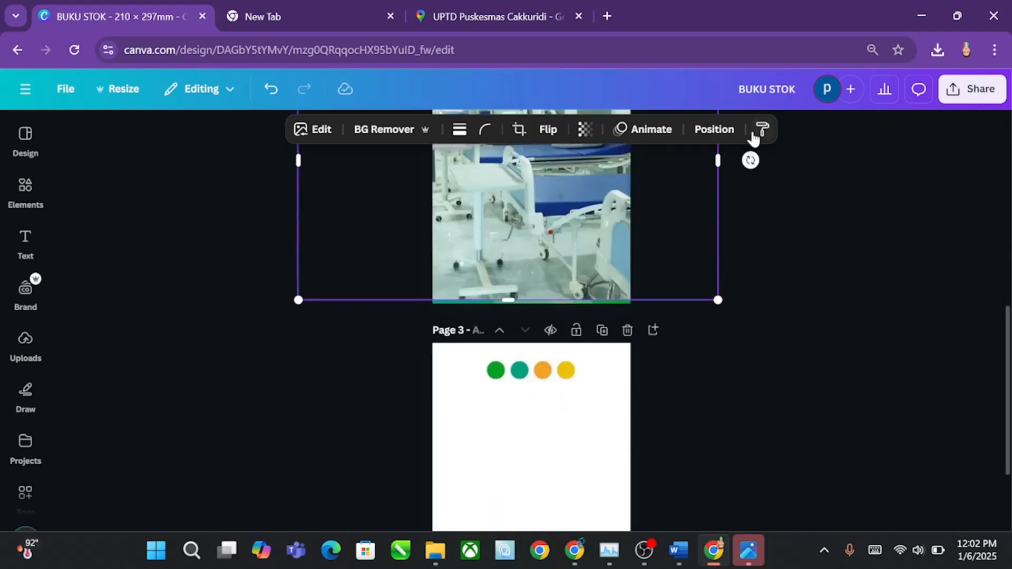
click(729, 138)
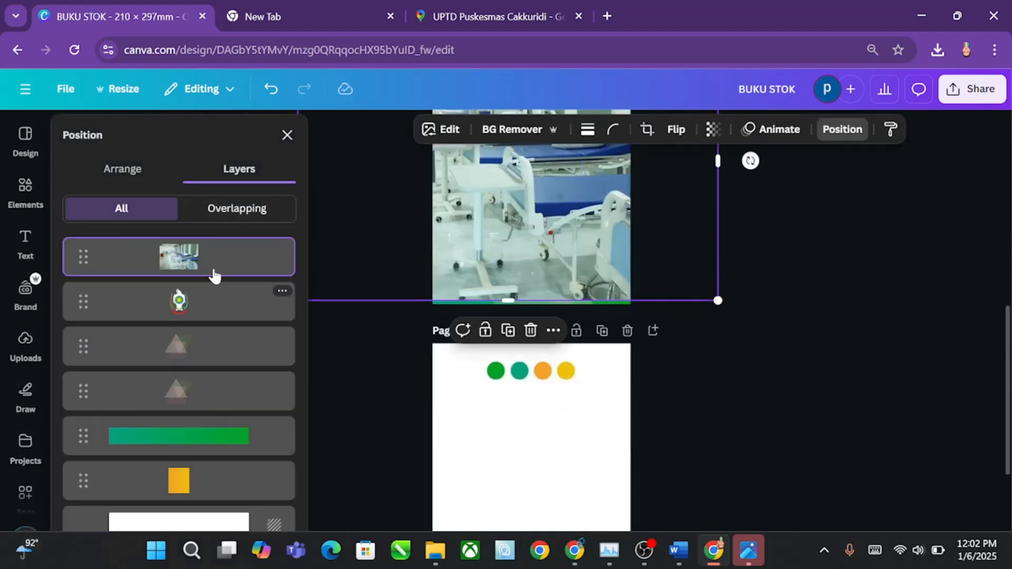
drag(215, 273, 206, 483)
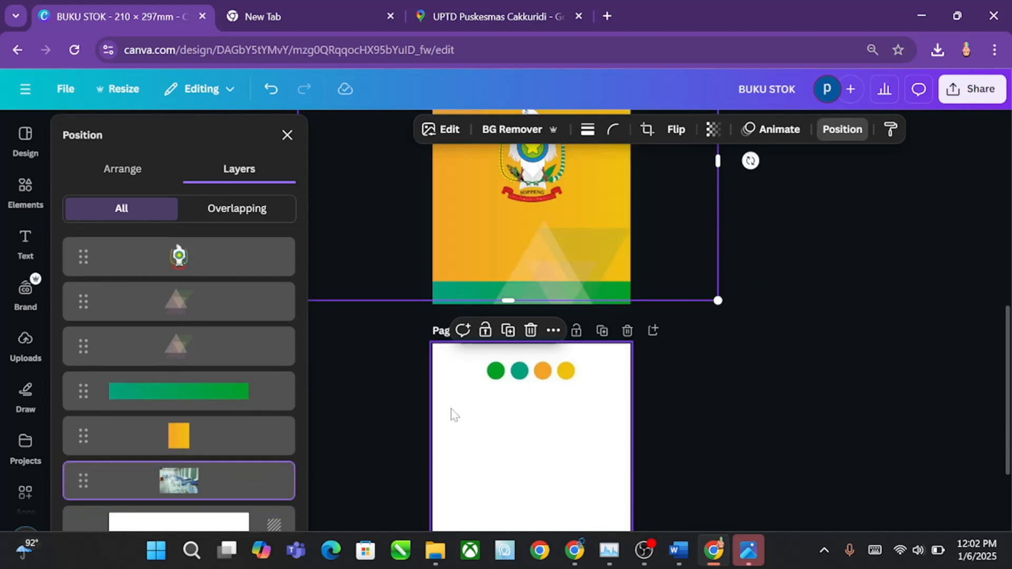
Step: Set the transparency of page 2's orange rectangle to 82 and deselect it
scroll(574, 383, up, 2)
scroll(574, 383, up, 3)
click(259, 438)
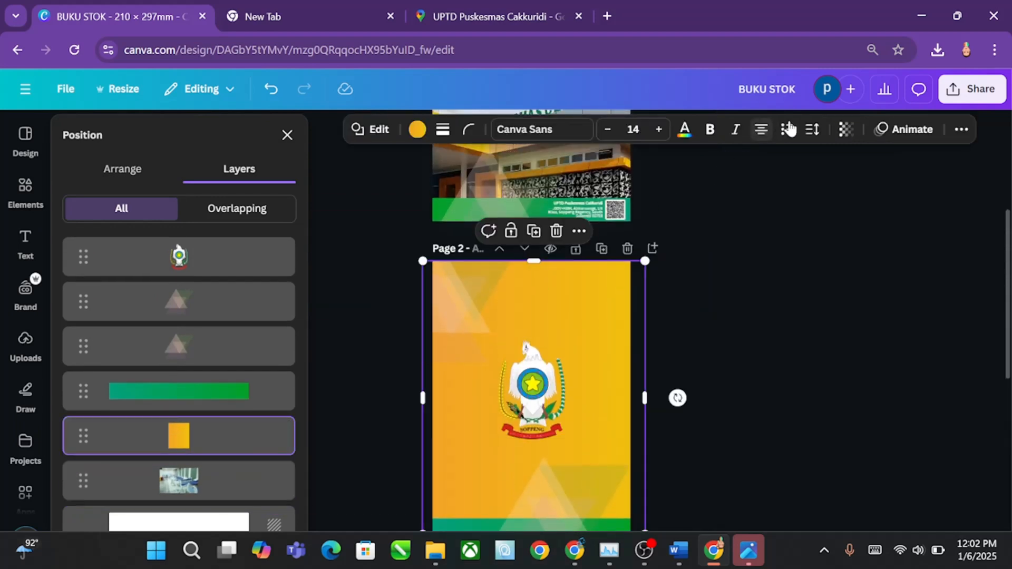
click(844, 132)
drag(811, 188, 849, 189)
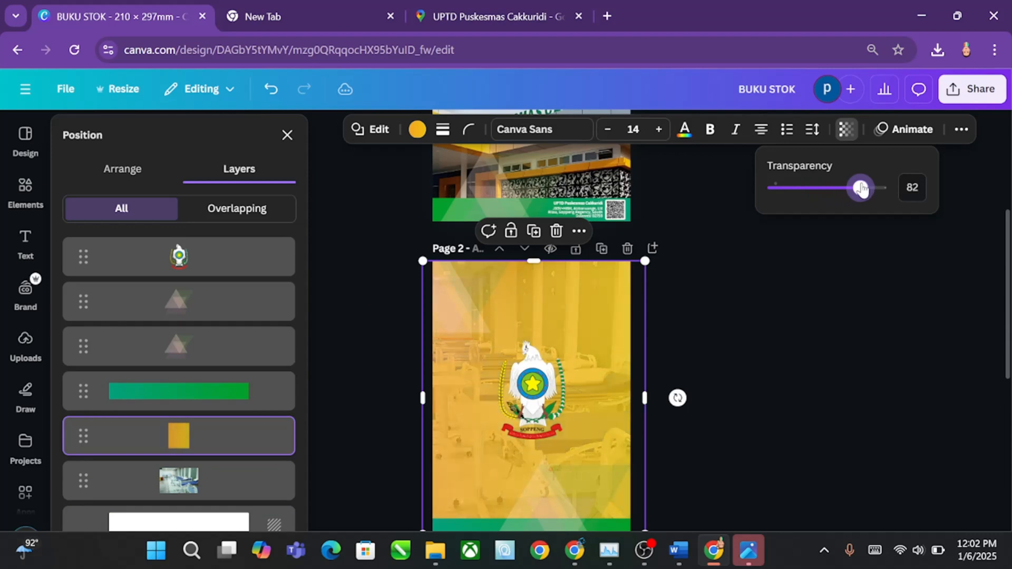
click(777, 321)
click(776, 320)
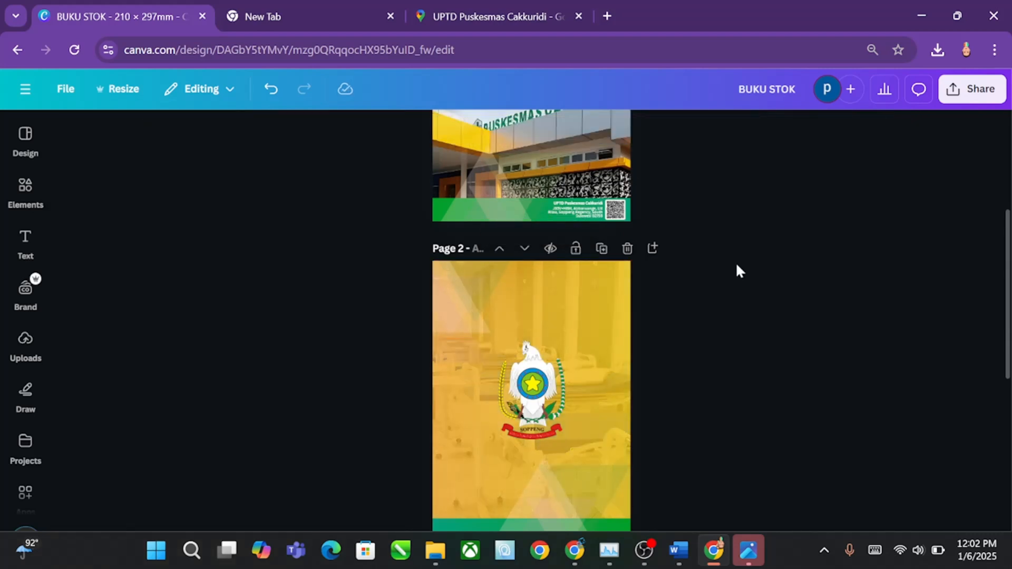
scroll(735, 279, up, 5)
scroll(736, 301, down, 4)
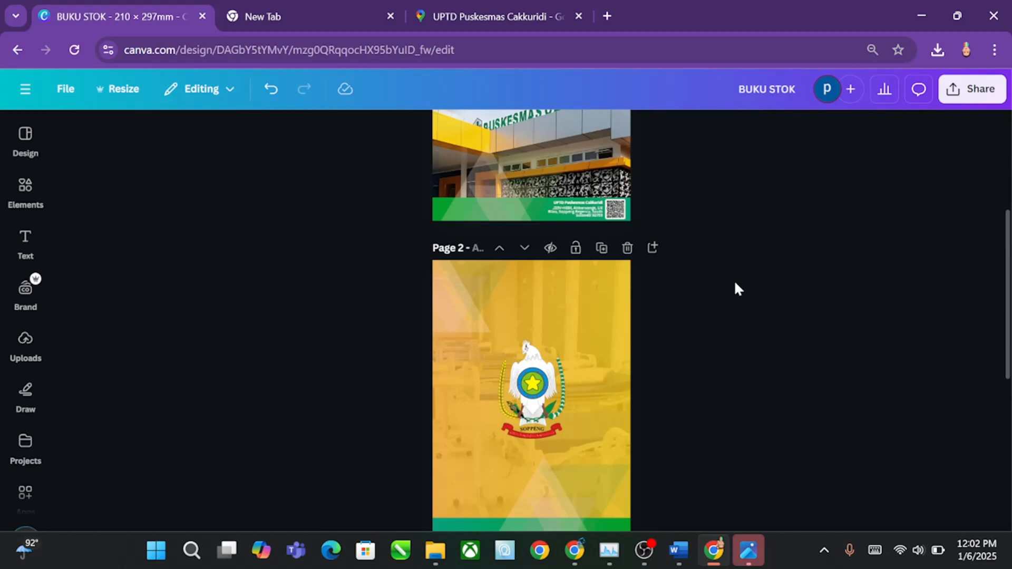
scroll(735, 284, down, 2)
scroll(735, 284, up, 3)
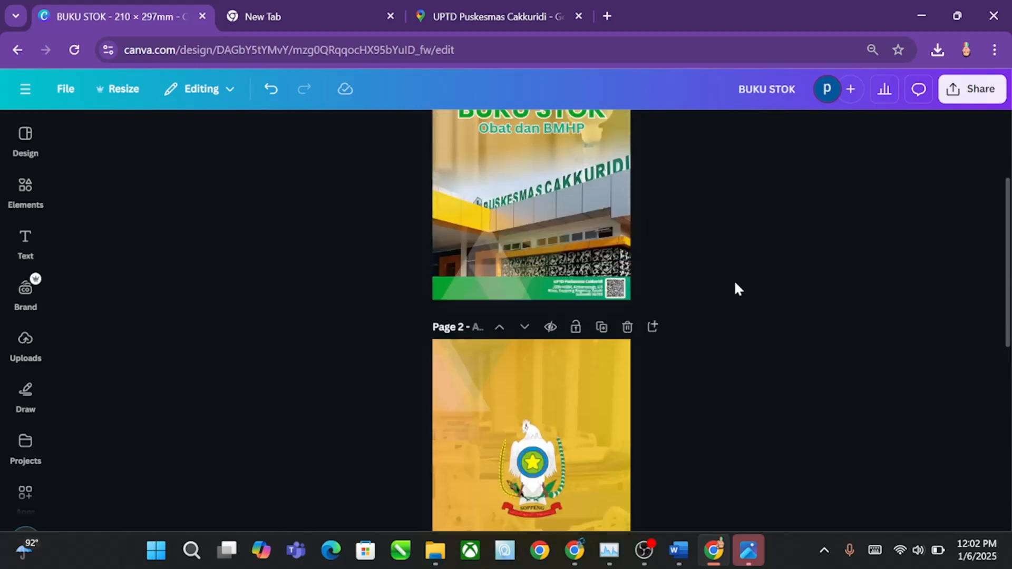
scroll(735, 284, up, 3)
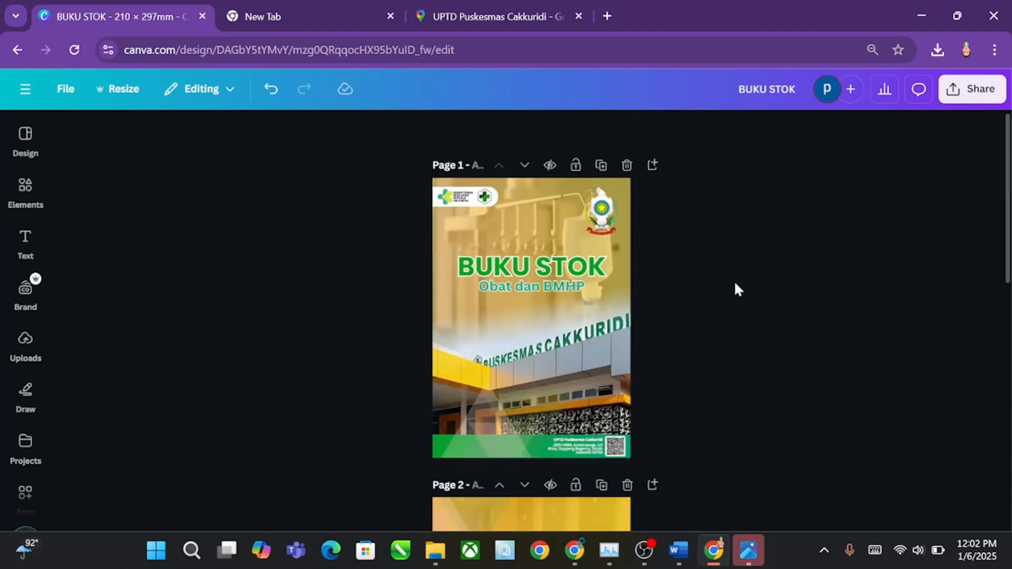
scroll(734, 284, down, 8)
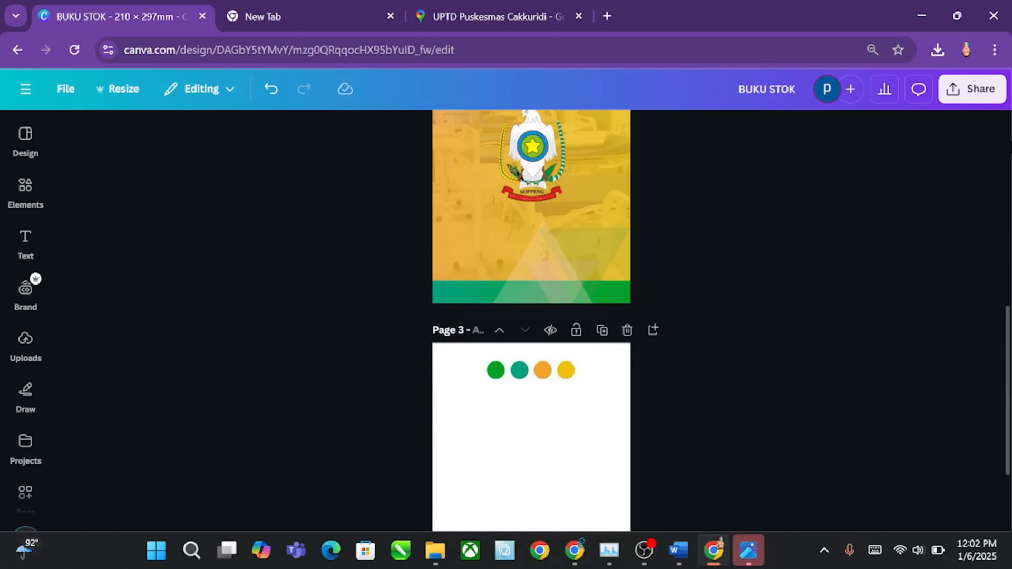
Step: Set up a download of the design as JPG with the quality at 100
click(987, 100)
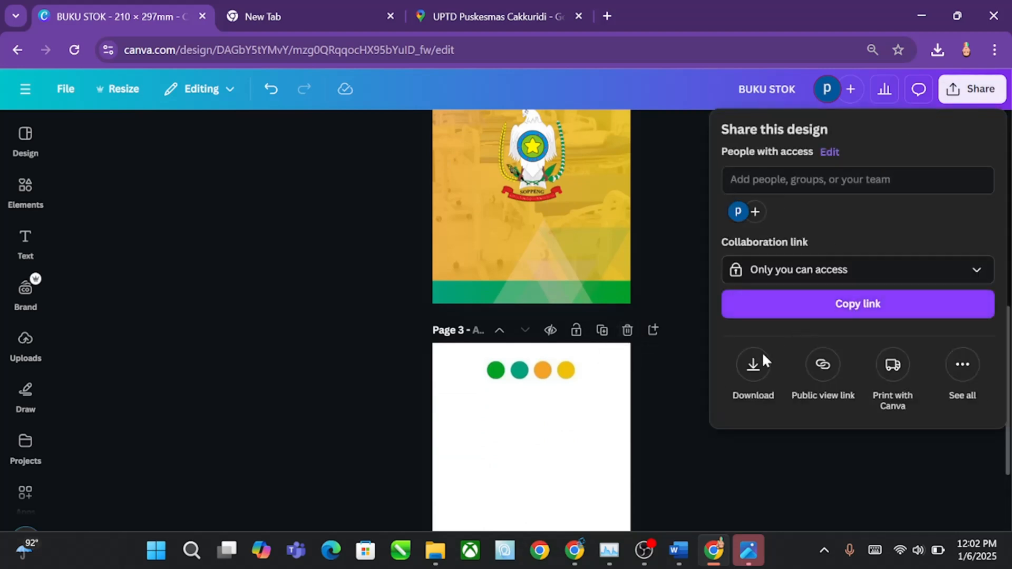
click(746, 368)
click(766, 190)
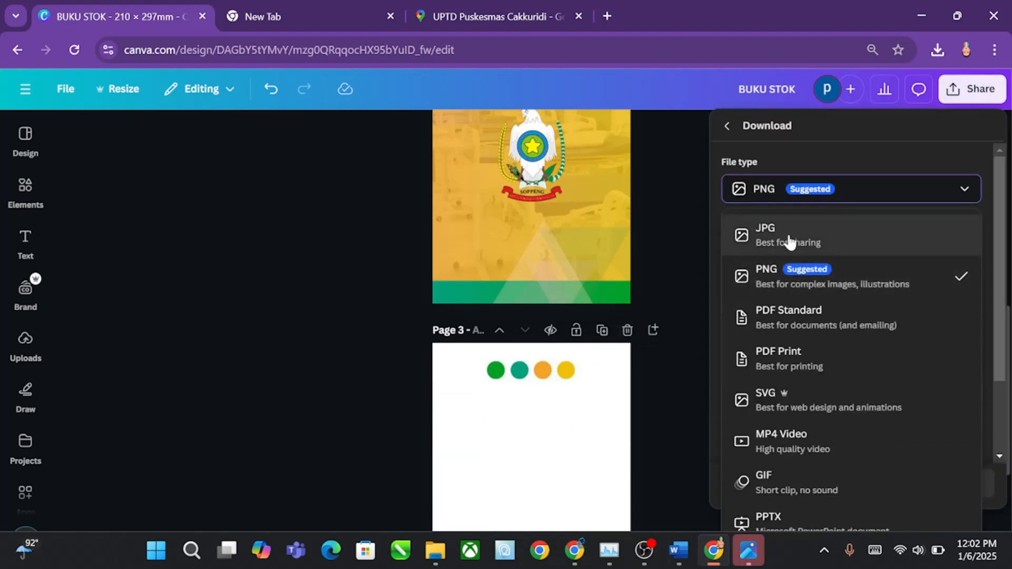
click(789, 238)
drag(899, 300, 940, 303)
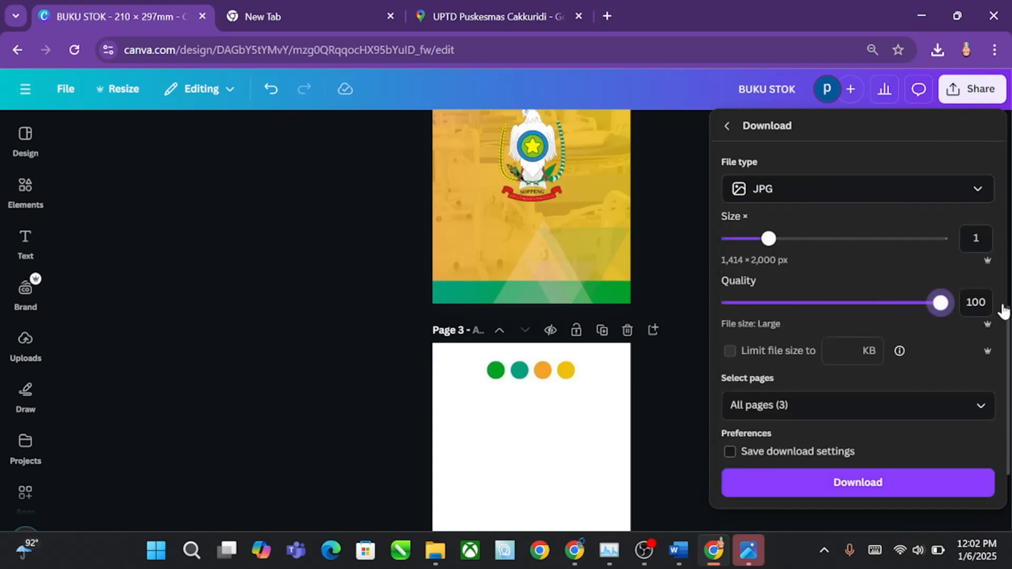
Step: Limit the download to pages 1–2, leaving out the colour palette page, and download the files
click(980, 406)
click(831, 326)
click(817, 363)
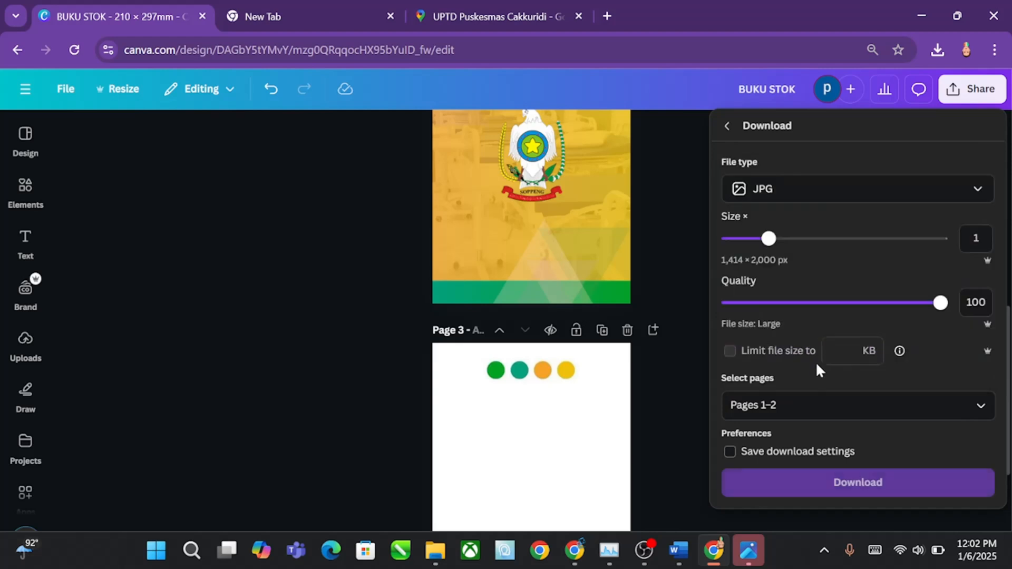
click(807, 482)
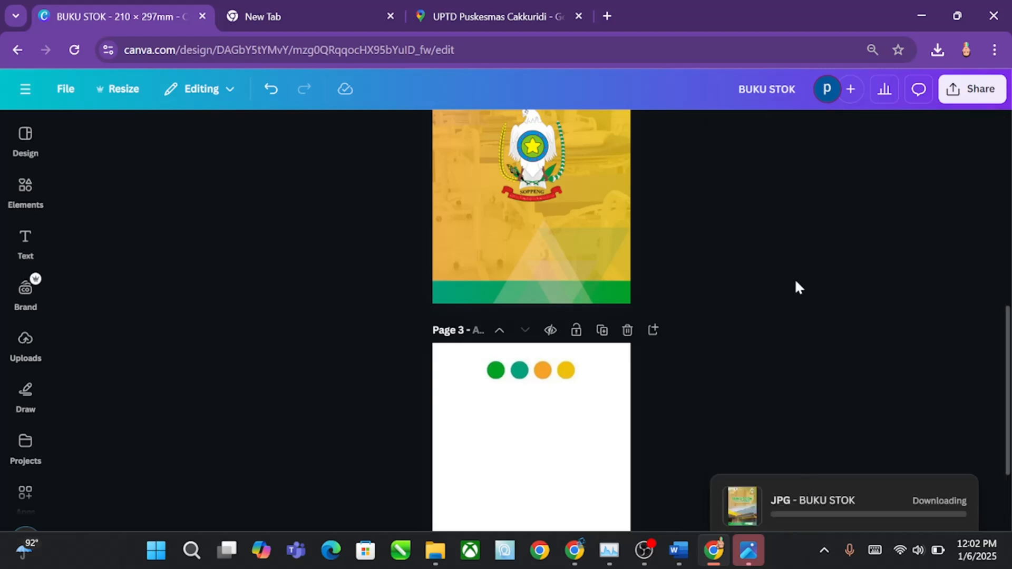
scroll(382, 289, up, 5)
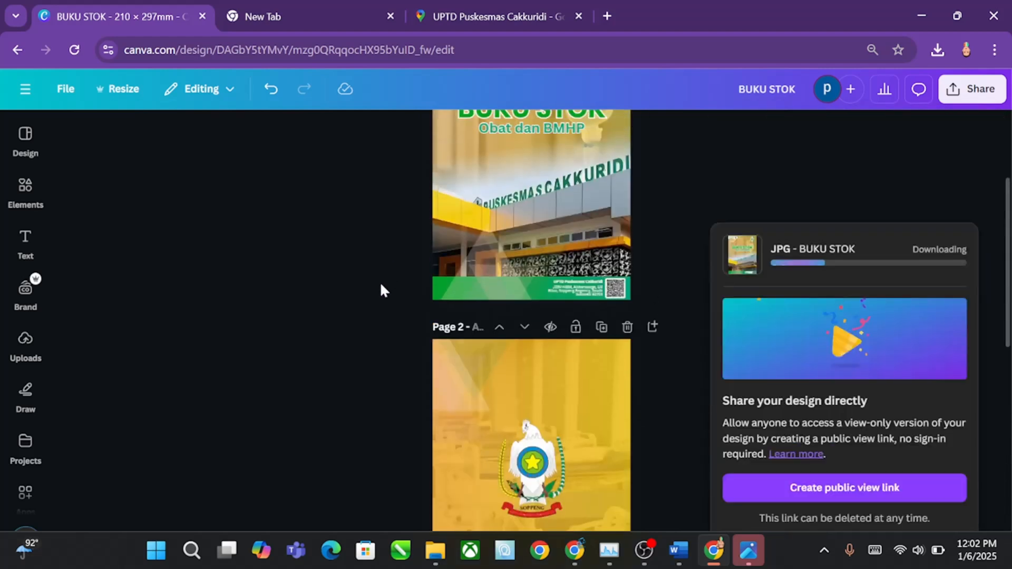
scroll(380, 281, up, 4)
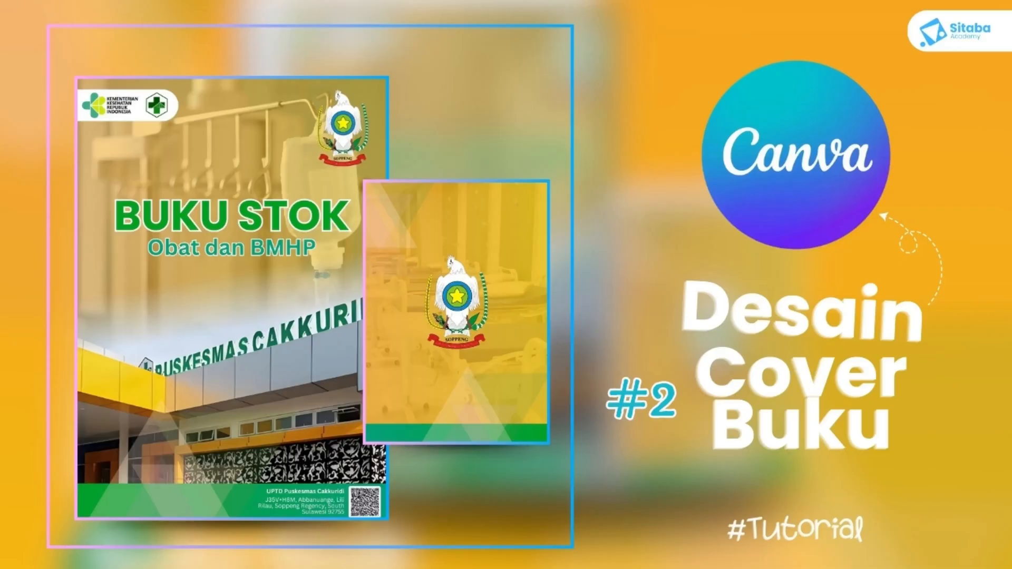